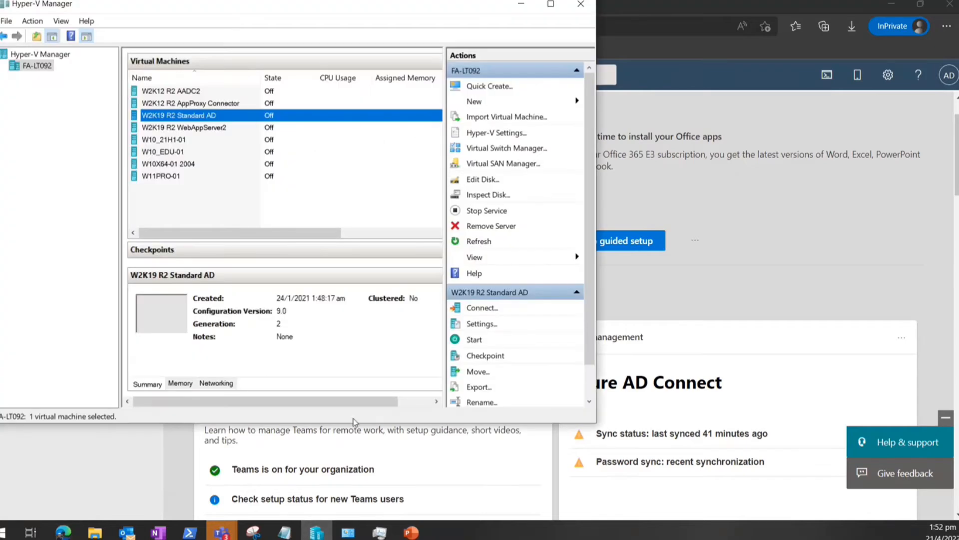
- Maximize Hyper-V Manager and start the W2K19 R2 Standard AD, W2K12 R2 AADC2 and AppProxy Connector VMs
{"action": "left_click", "coordinate": [550, 5]}
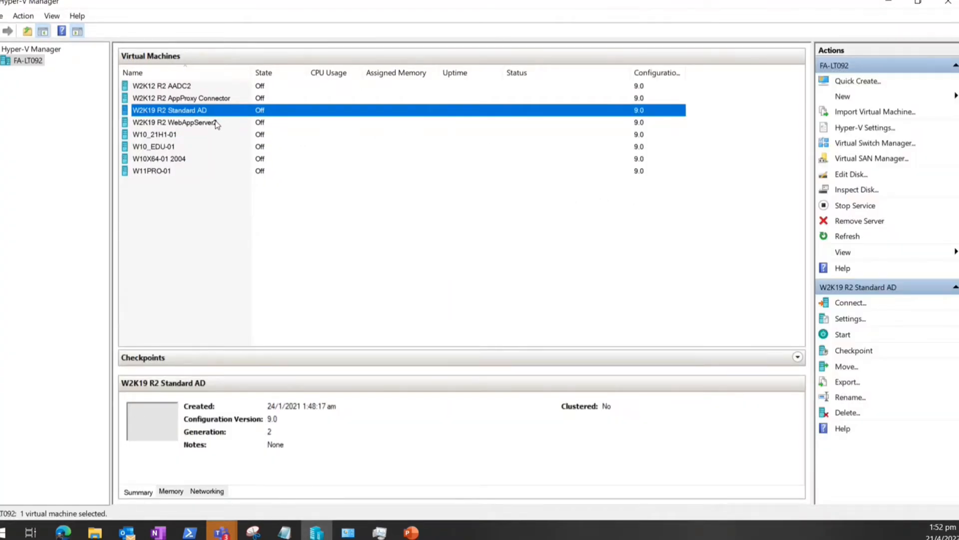
{"action": "left_click", "coordinate": [217, 123]}
{"action": "left_click", "coordinate": [217, 110]}
{"action": "right_click", "coordinate": [216, 112]}
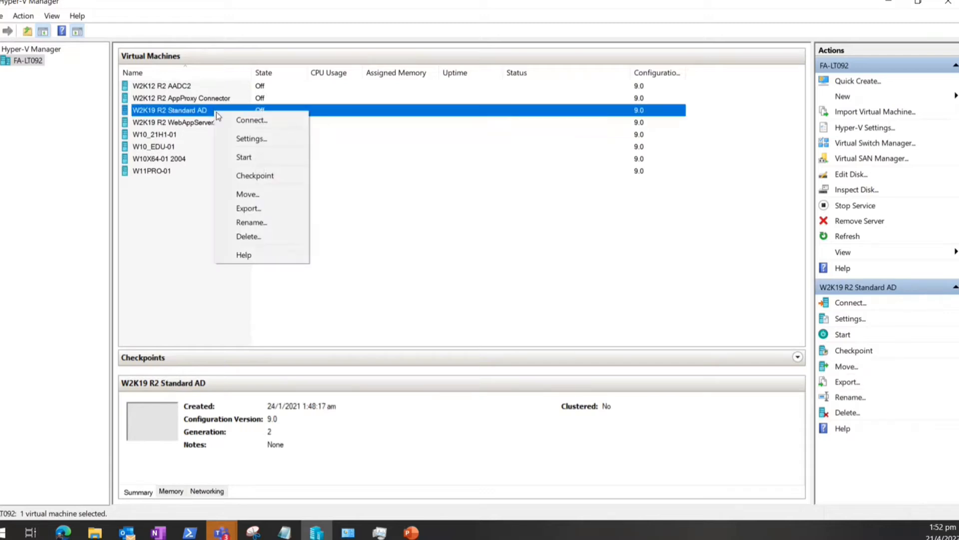
{"action": "left_click", "coordinate": [248, 156]}
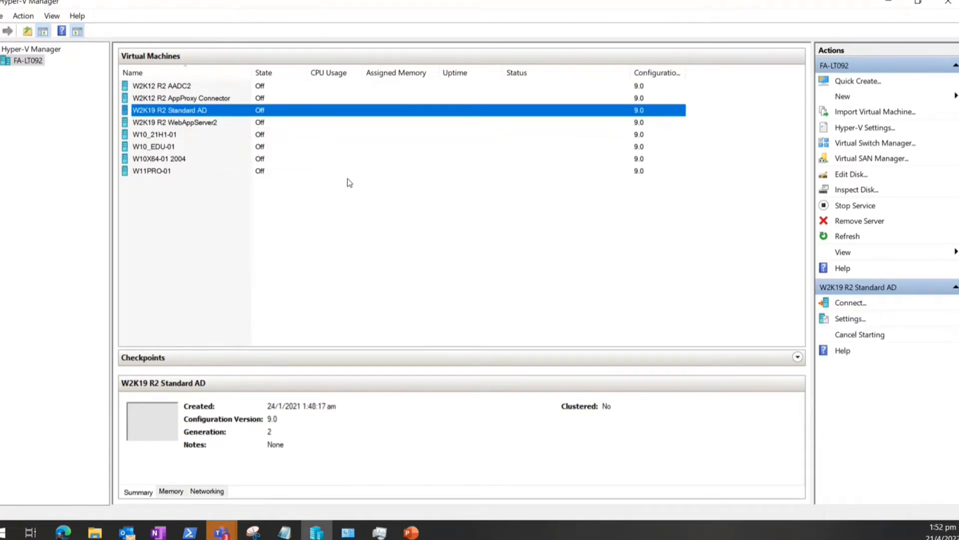
{"action": "right_click", "coordinate": [199, 85]}
{"action": "left_click", "coordinate": [234, 131]}
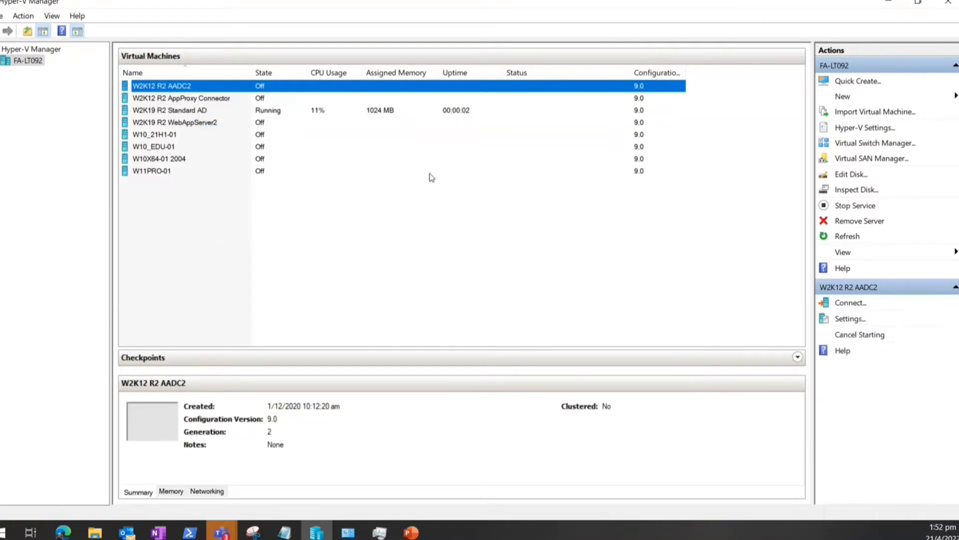
{"action": "right_click", "coordinate": [216, 101]}
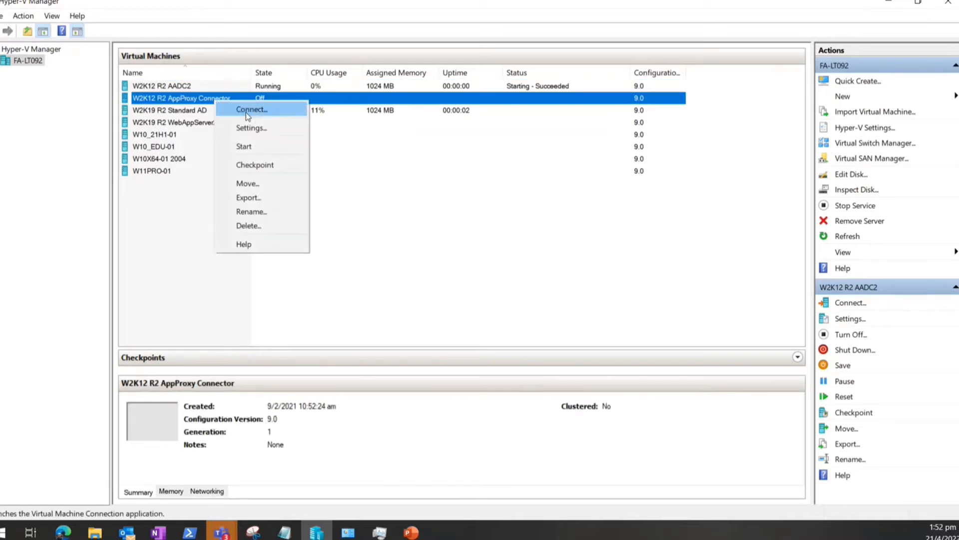
{"action": "left_click", "coordinate": [269, 146]}
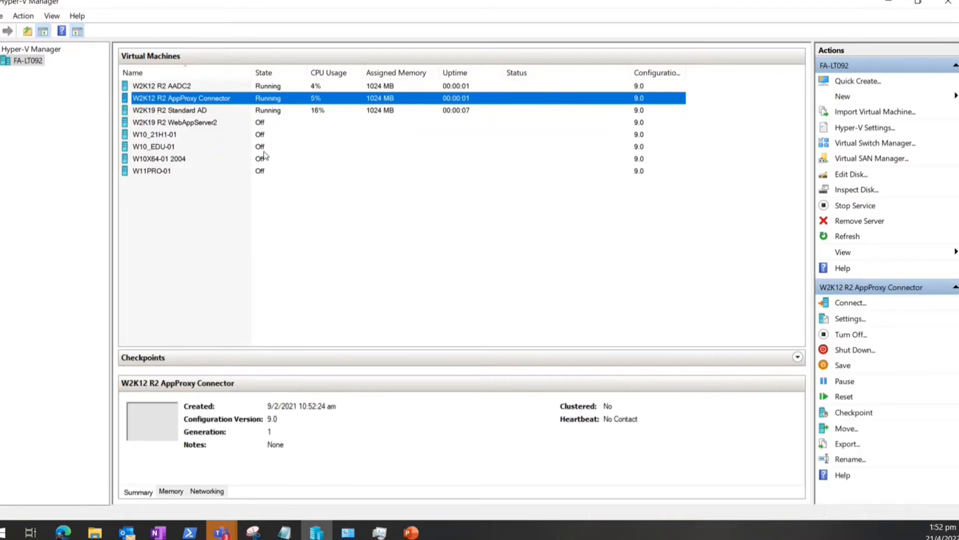
- Check the details of the three started VMs, then minimize Hyper-V Manager
{"action": "left_click", "coordinate": [302, 111]}
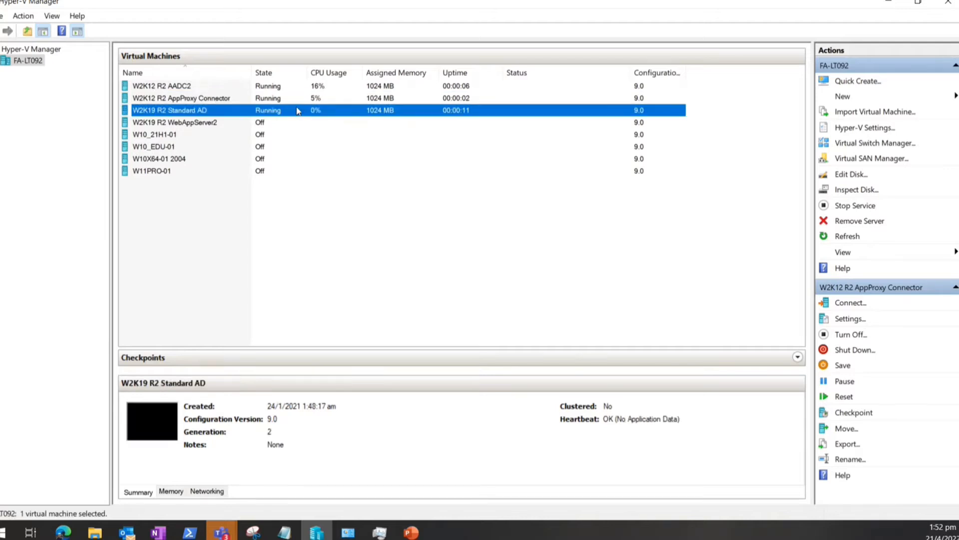
{"action": "left_click", "coordinate": [264, 99]}
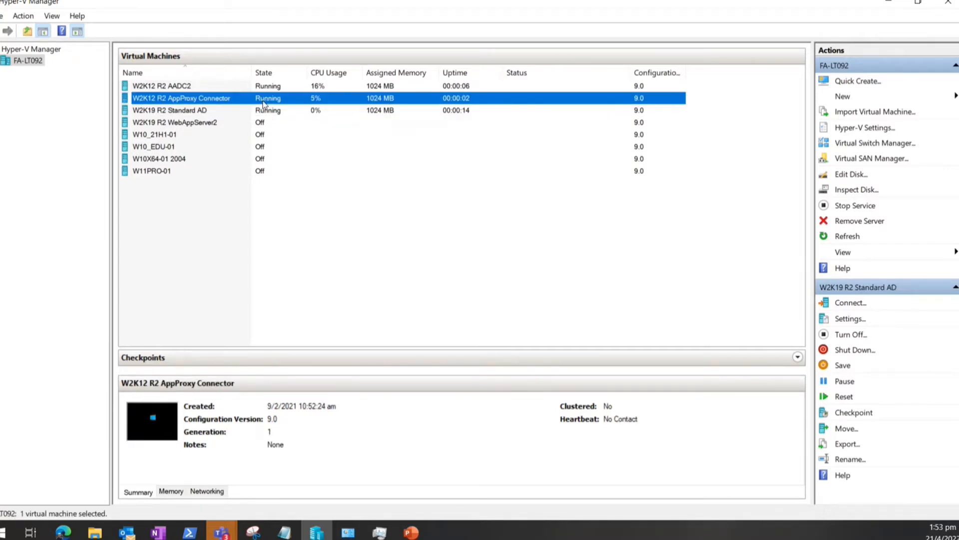
{"action": "left_click", "coordinate": [266, 89]}
{"action": "left_click", "coordinate": [271, 108]}
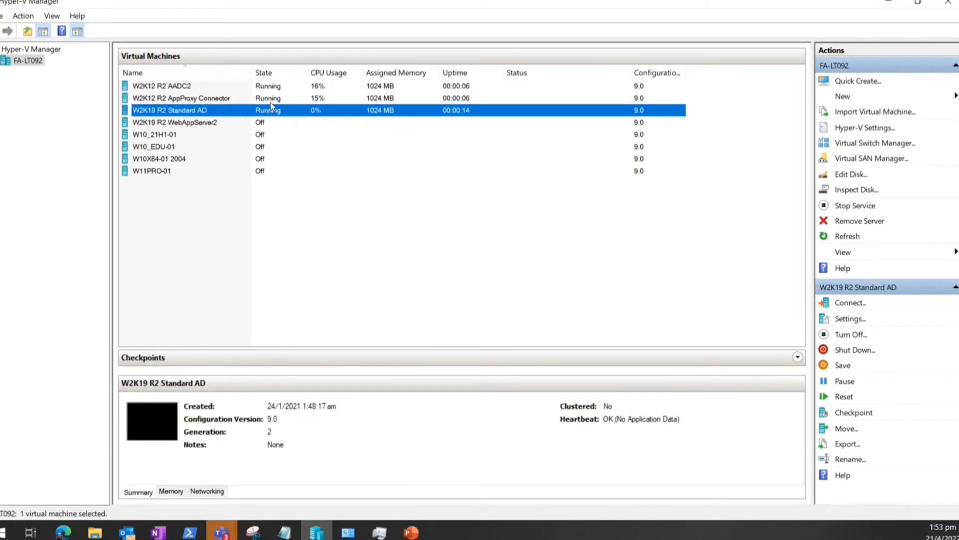
{"action": "left_click", "coordinate": [270, 99]}
{"action": "left_click", "coordinate": [271, 87]}
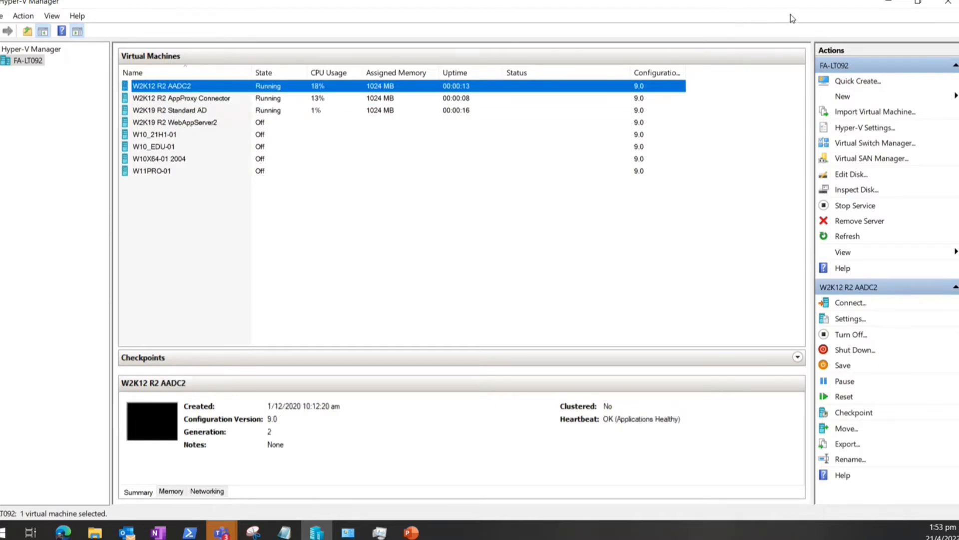
{"action": "left_click", "coordinate": [888, 2]}
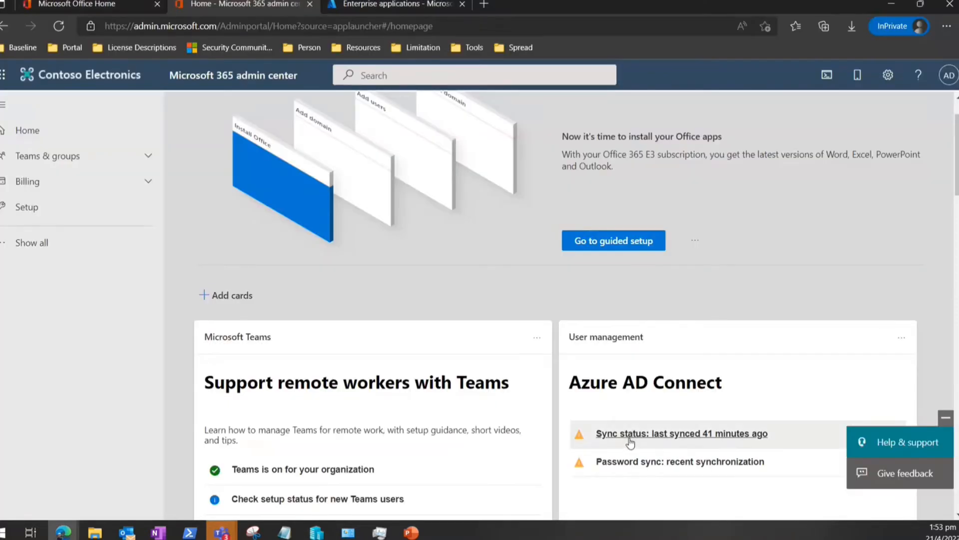
- Scroll the admin center home to review the Azure AD Connect sync status
{"action": "scroll", "coordinate": [612, 395], "scroll_direction": "down", "scroll_amount": 3}
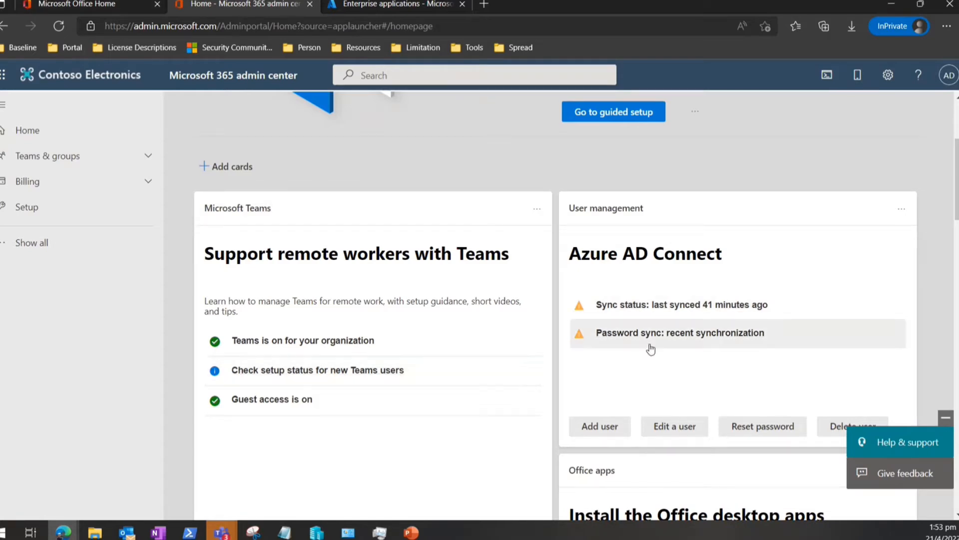
{"action": "scroll", "coordinate": [649, 345], "scroll_direction": "down", "scroll_amount": 5}
{"action": "scroll", "coordinate": [650, 348], "scroll_direction": "up", "scroll_amount": 5}
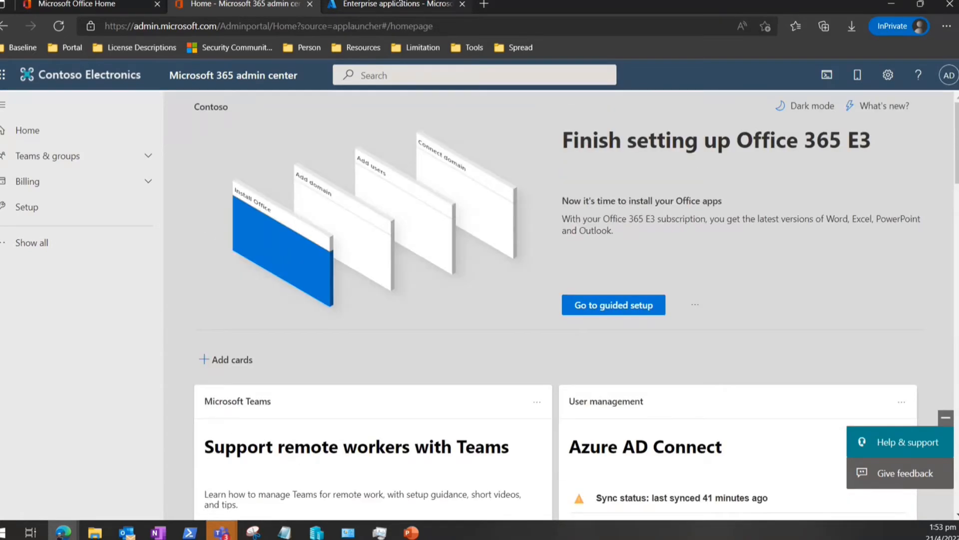
- Look over the Azure Application proxy page, then bring Hyper-V Manager back
{"action": "left_click", "coordinate": [397, 4]}
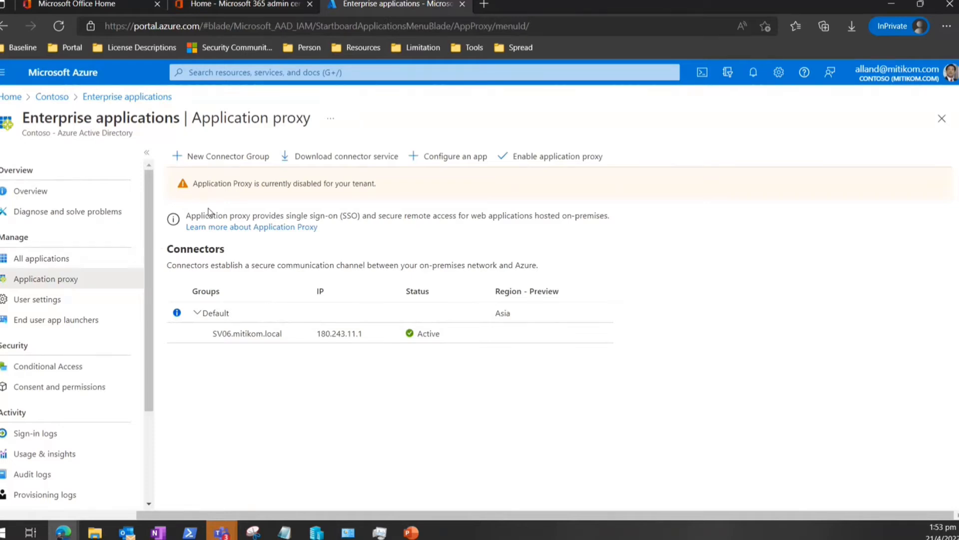
{"action": "left_click", "coordinate": [265, 5]}
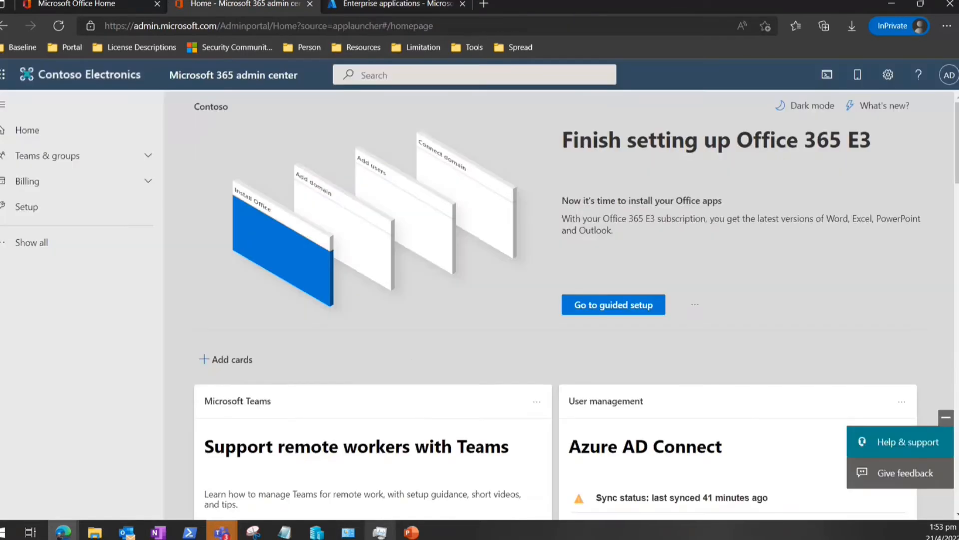
{"action": "left_click", "coordinate": [379, 532]}
- Open a console connection to W2K12 R2 AADC2 at 1280 by 768
{"action": "left_click", "coordinate": [320, 171]}
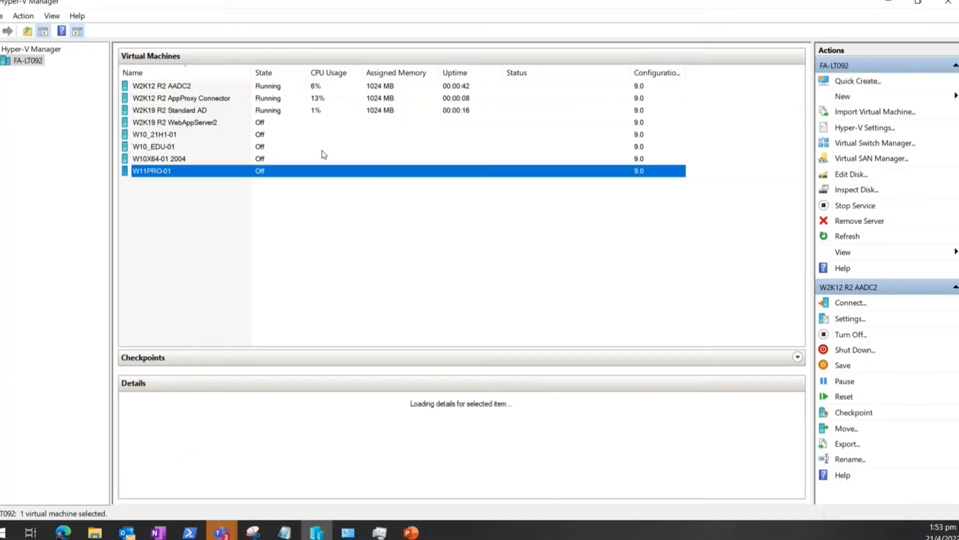
{"action": "right_click", "coordinate": [196, 88]}
{"action": "left_click", "coordinate": [203, 94]}
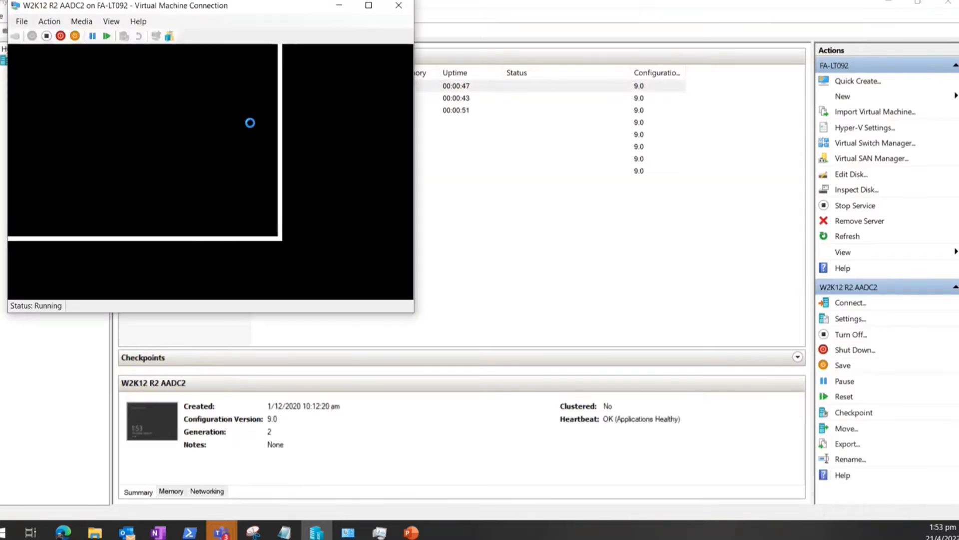
{"action": "left_click_drag", "start_coordinate": [195, 148], "coordinate": [167, 146]}
{"action": "left_click", "coordinate": [255, 219]}
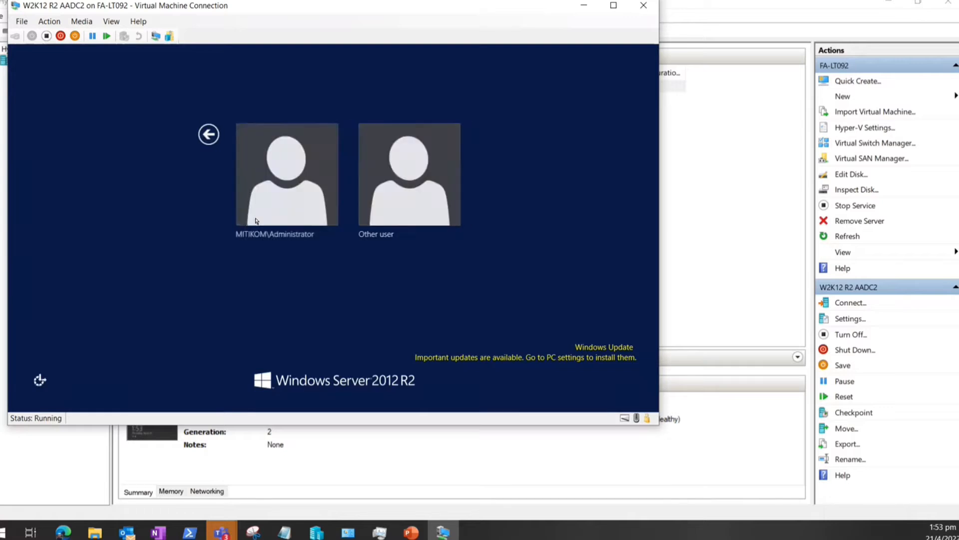
- Sign in as administrator, close Server Manager and refresh the desktop
{"action": "left_click", "coordinate": [257, 207]}
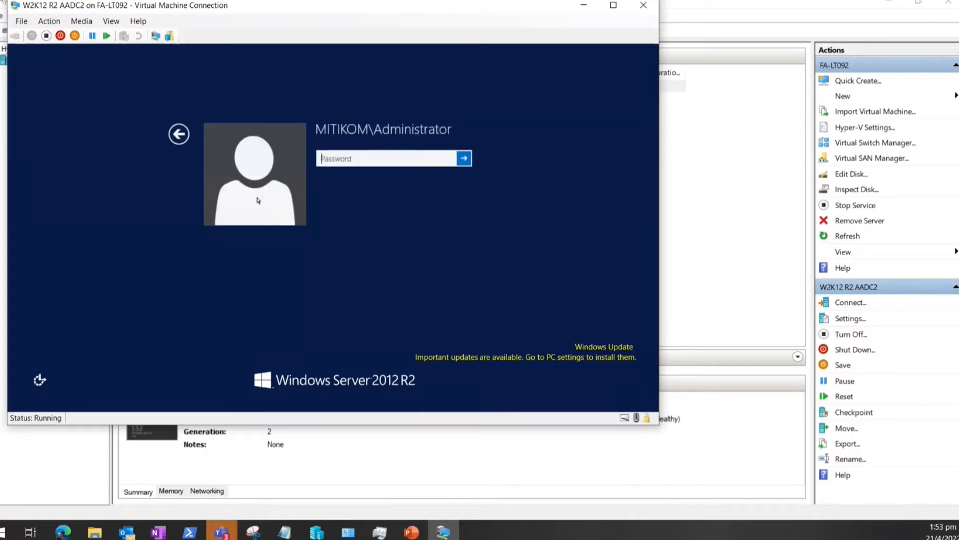
{"action": "type", "text": "Pas•"}
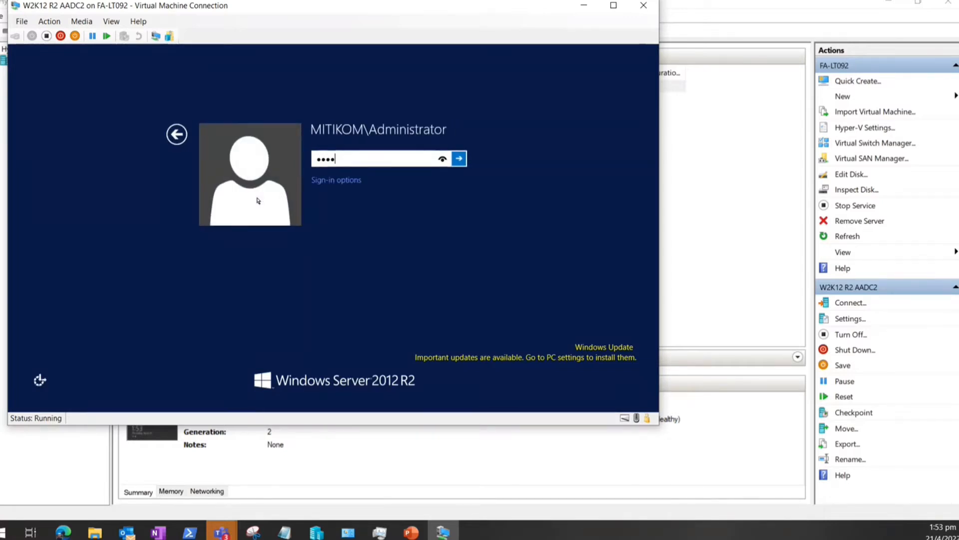
{"action": "type", "text": "••••"}
{"action": "key", "text": "Return"}
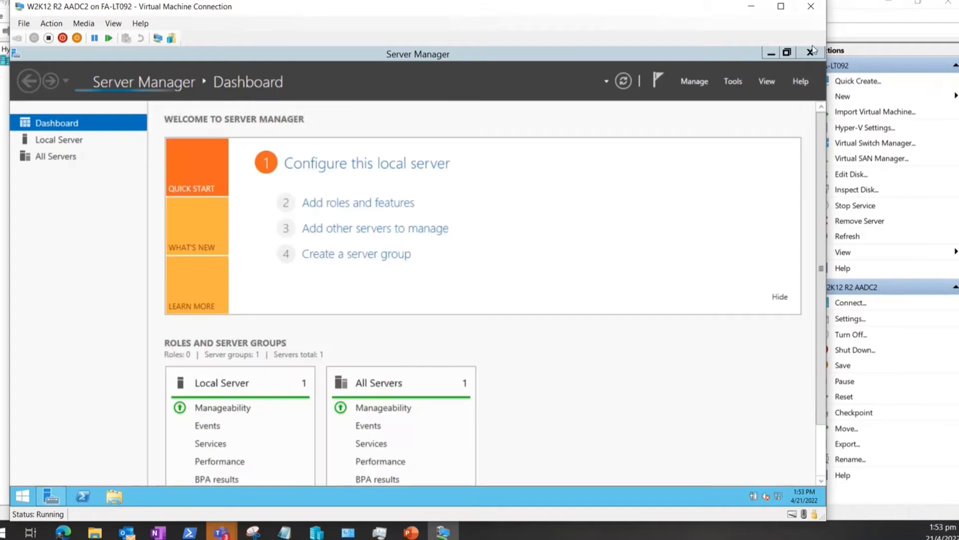
{"action": "left_click", "coordinate": [811, 53]}
{"action": "right_click", "coordinate": [377, 182]}
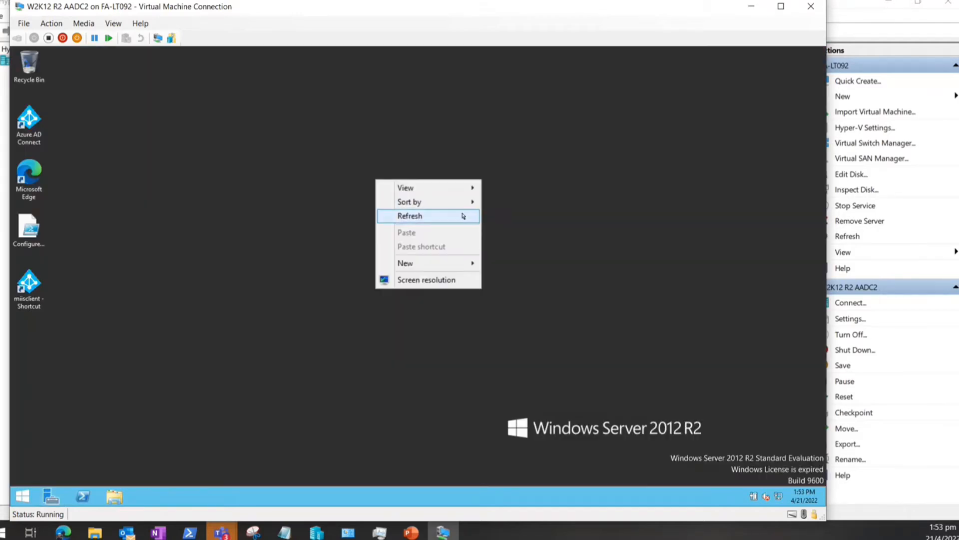
{"action": "left_click", "coordinate": [124, 306]}
{"action": "right_click", "coordinate": [12, 309]}
{"action": "left_click", "coordinate": [77, 347]}
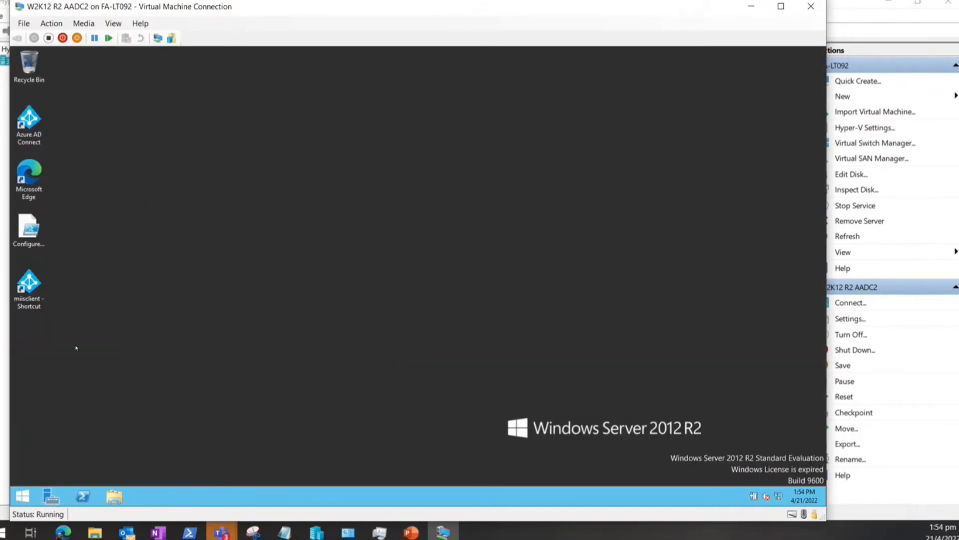
- Launch Synchronization Service Manager and review the mitikom.local and Microsoft 365 Export and Delta Import runs
{"action": "double_click", "coordinate": [31, 288]}
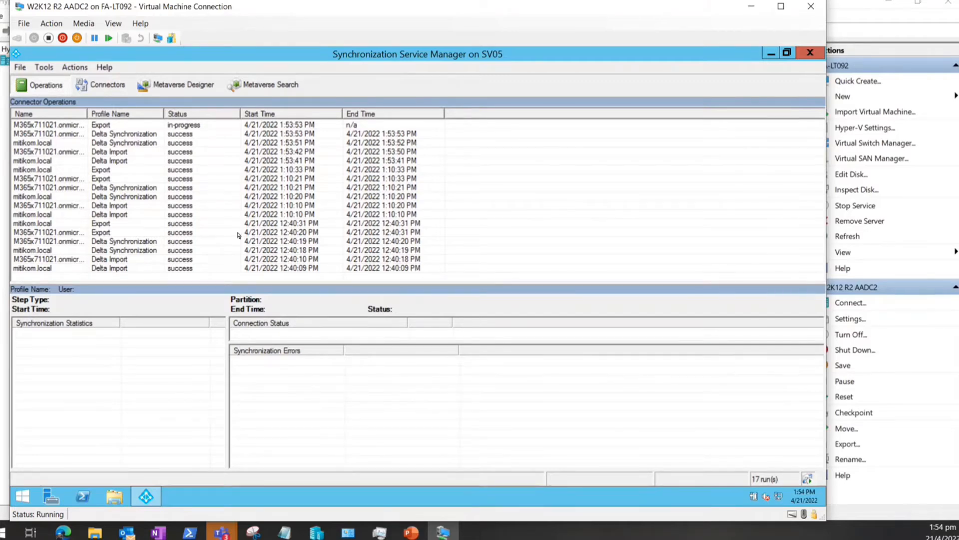
{"action": "left_click", "coordinate": [198, 269]}
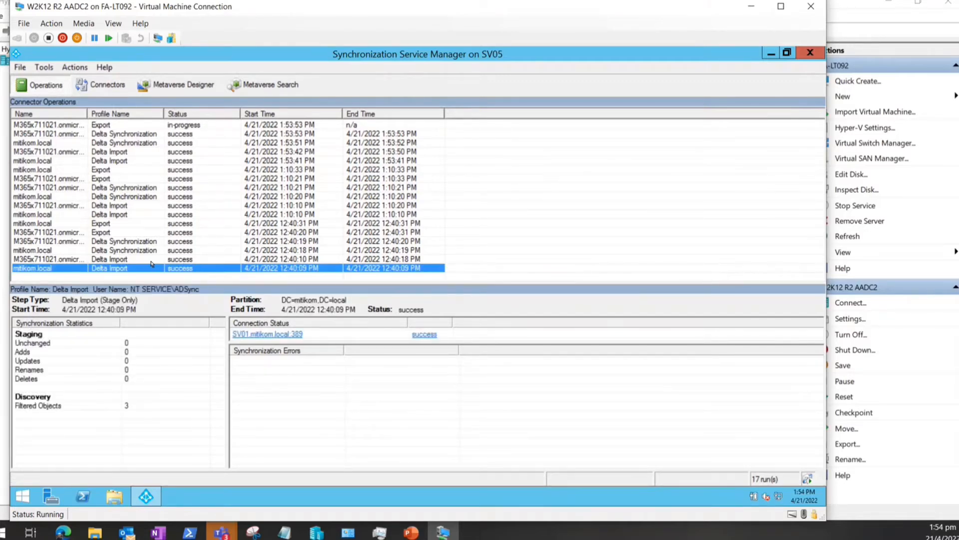
{"action": "left_click", "coordinate": [290, 228]}
{"action": "left_click", "coordinate": [289, 268]}
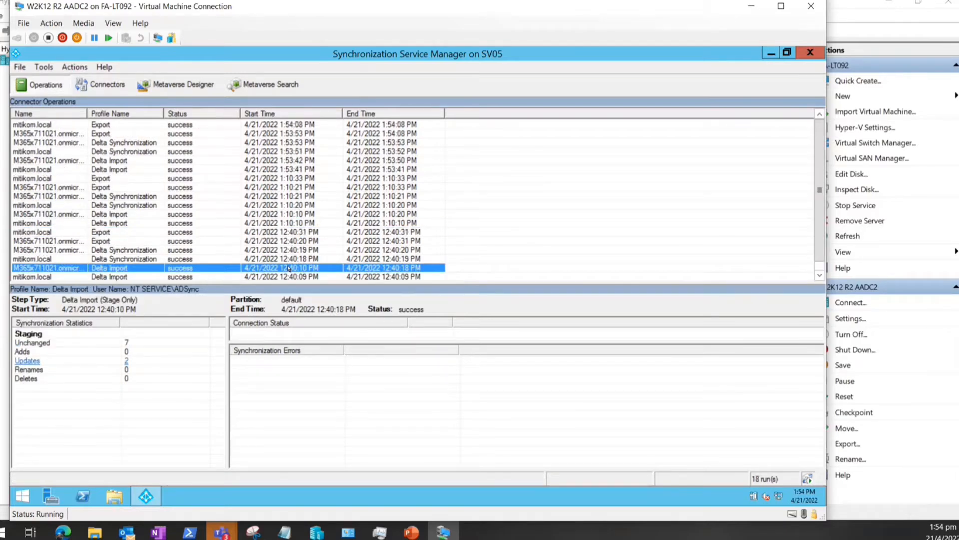
{"action": "left_click", "coordinate": [137, 233]}
{"action": "left_click", "coordinate": [126, 277]}
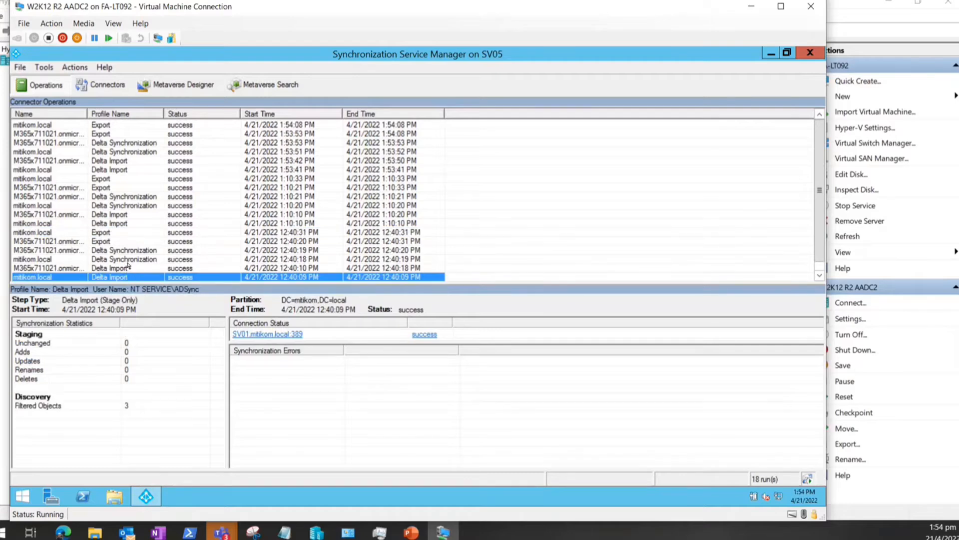
{"action": "left_click", "coordinate": [130, 226]}
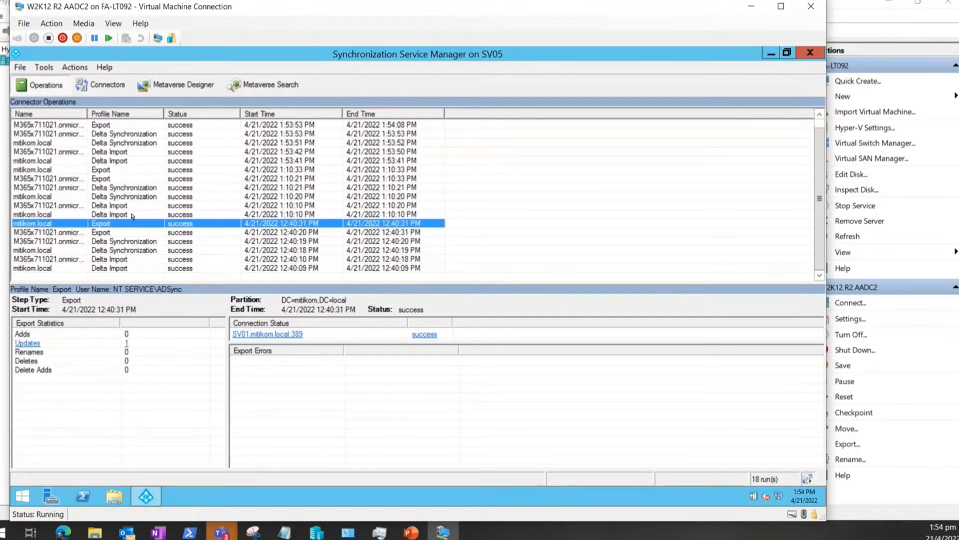
{"action": "left_click", "coordinate": [132, 215]}
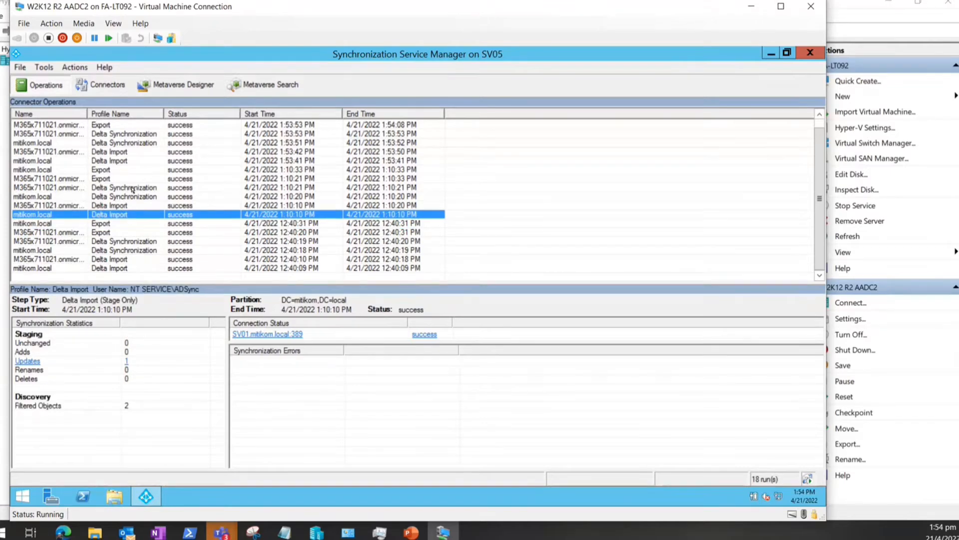
- Inspect the latest runs: 1:10:33 PM Export, 1:10:21 PM Delta Synchronization, 1:53:41 PM Delta Import
{"action": "left_click", "coordinate": [266, 170]}
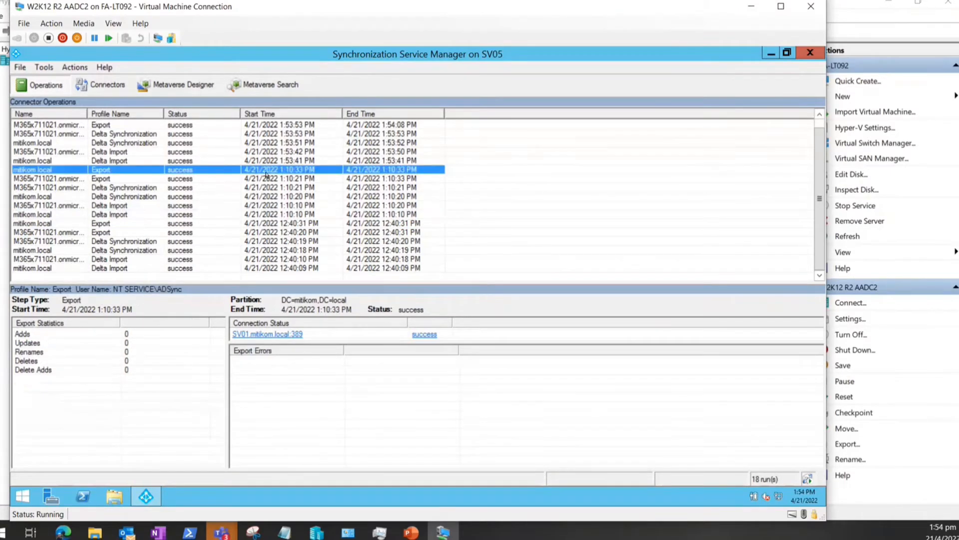
{"action": "left_click", "coordinate": [295, 160]}
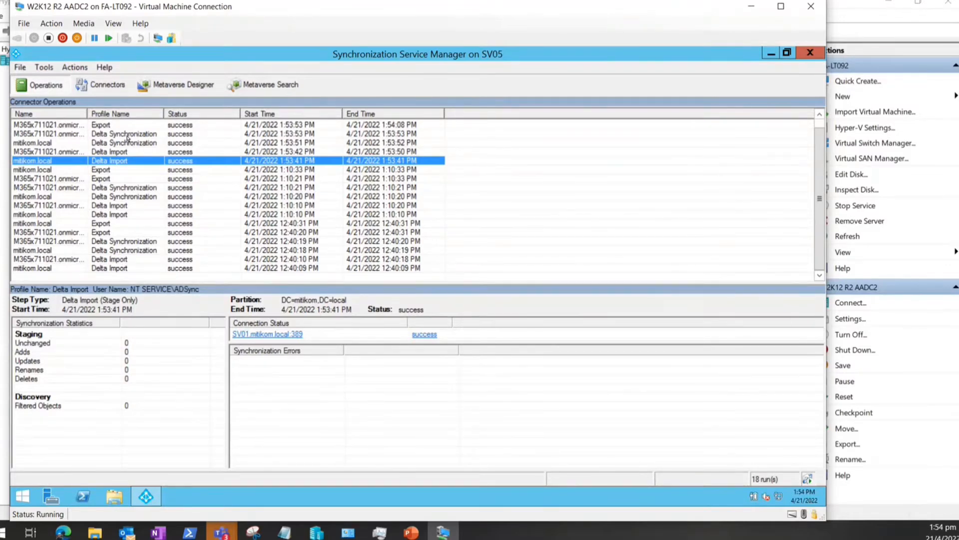
{"action": "left_click", "coordinate": [113, 125]}
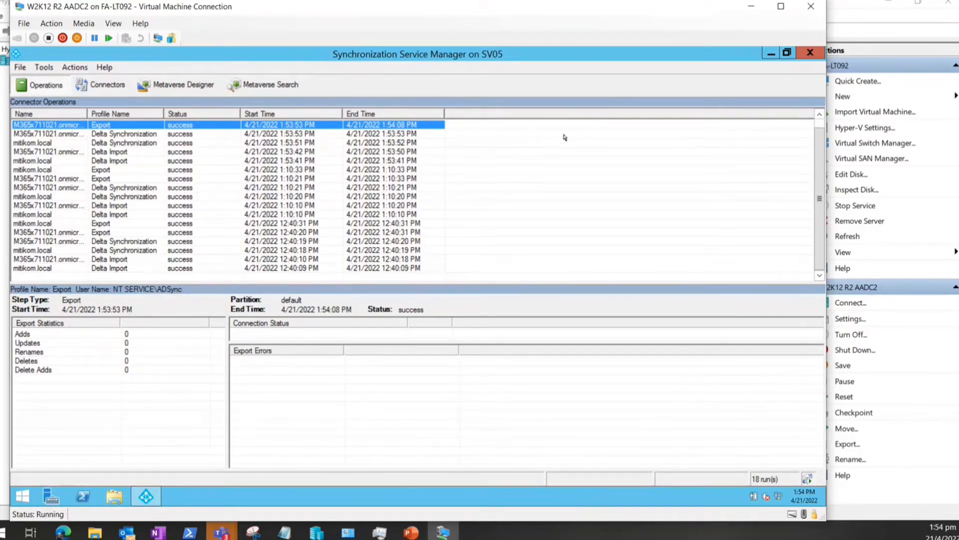
{"action": "left_click", "coordinate": [227, 187]}
{"action": "left_click", "coordinate": [221, 161]}
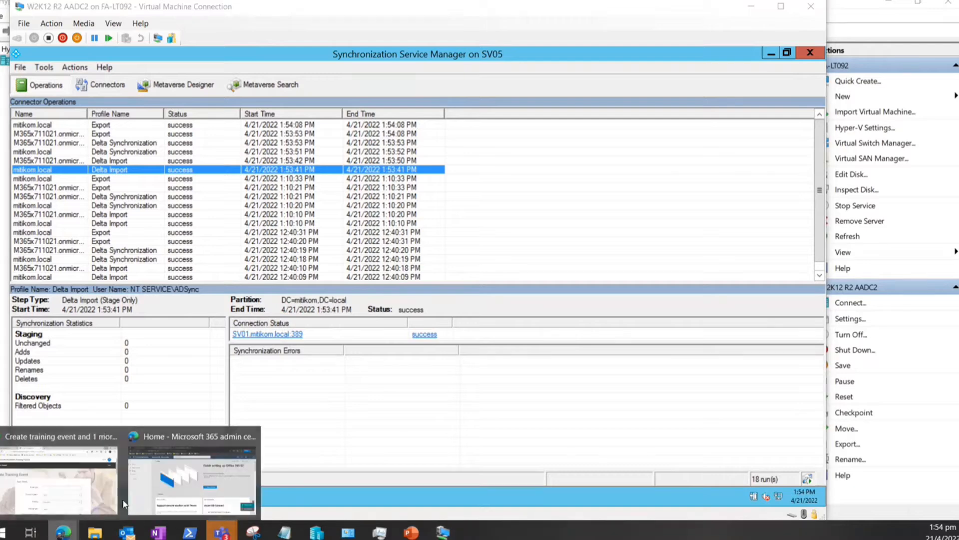
- Reload the admin center home, glance at Enterprise applications, and open the Active users list
{"action": "mouse_move", "coordinate": [63, 532]}
{"action": "left_click", "coordinate": [181, 479]}
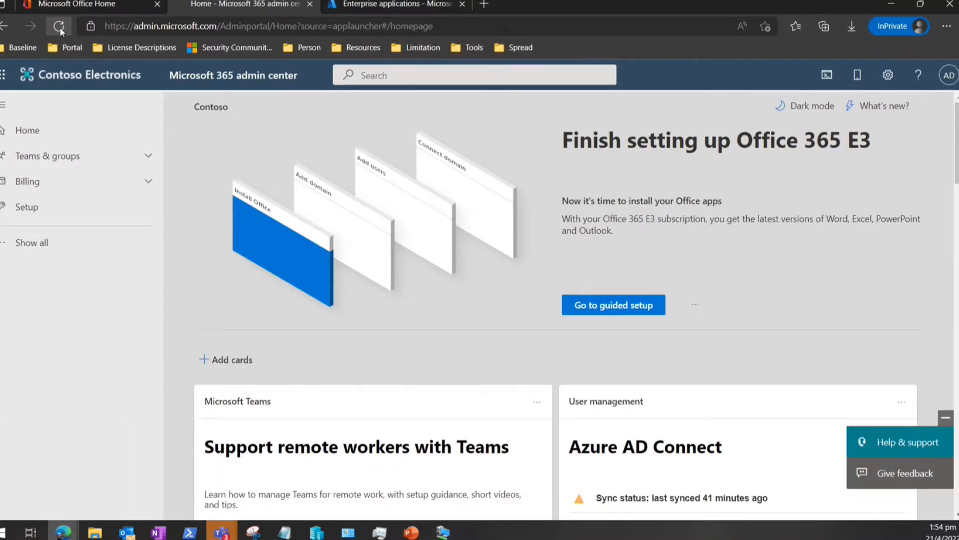
{"action": "left_click", "coordinate": [58, 26]}
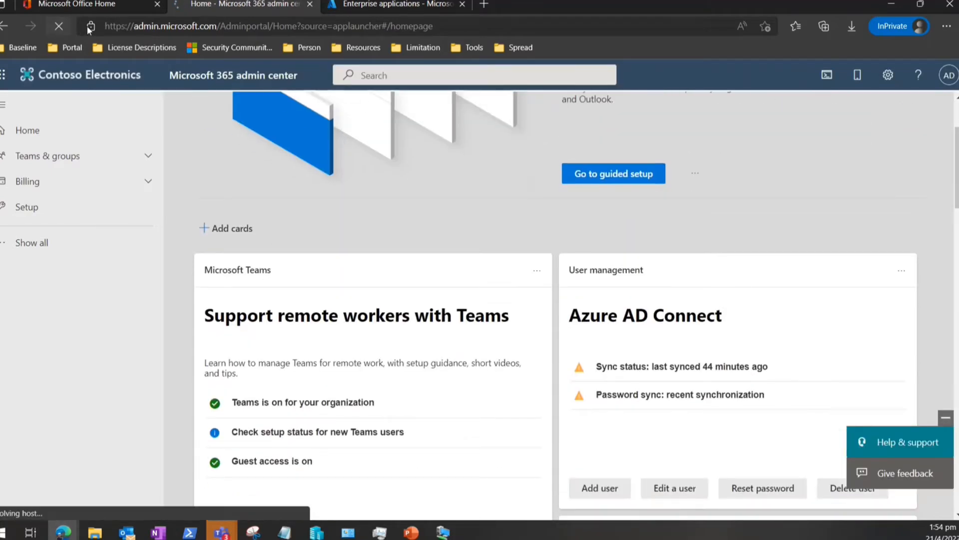
{"action": "left_click", "coordinate": [403, 5]}
{"action": "left_click", "coordinate": [237, 5]}
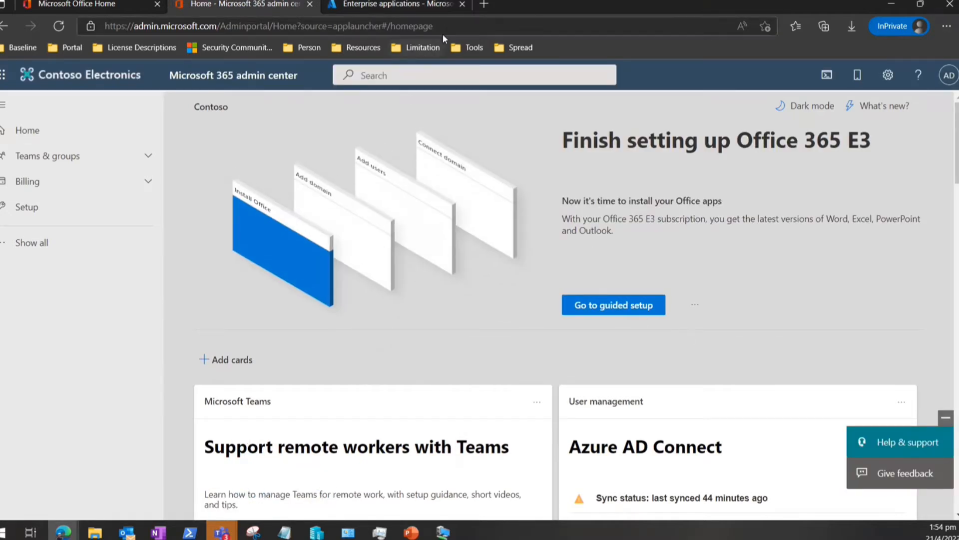
{"action": "left_click", "coordinate": [58, 243]}
{"action": "left_click", "coordinate": [69, 165]}
{"action": "left_click", "coordinate": [71, 178]}
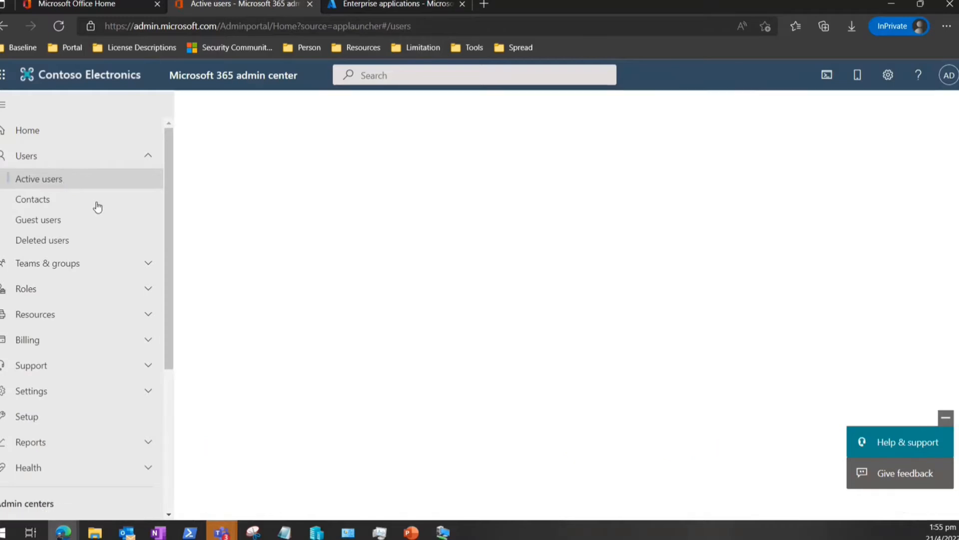
- Review the newest mitikom.local and M365 Delta Synchronization and Export runs in the sync manager
{"action": "left_click", "coordinate": [443, 531]}
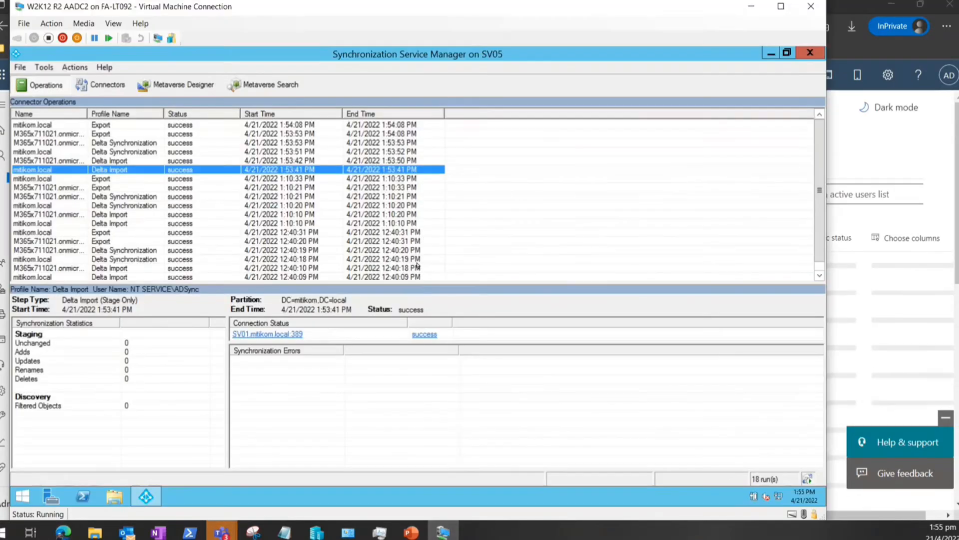
{"action": "left_click", "coordinate": [126, 152]}
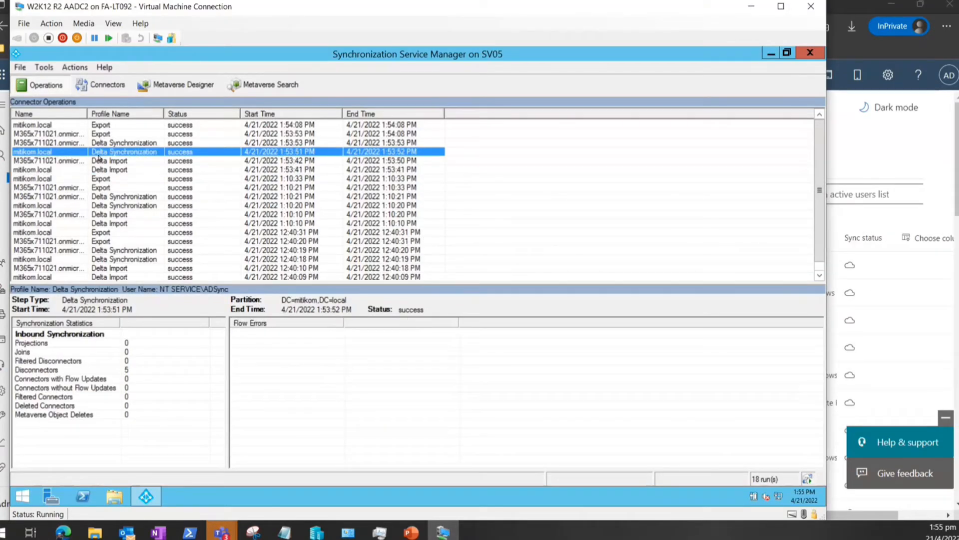
{"action": "left_click", "coordinate": [145, 143]}
{"action": "left_click", "coordinate": [155, 134]}
{"action": "left_click", "coordinate": [156, 126]}
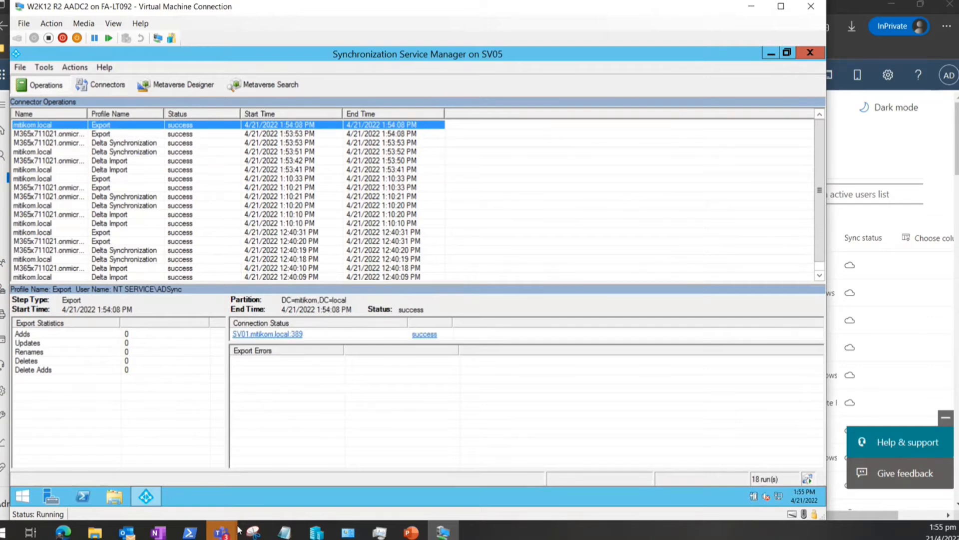
- Return to the admin center home and scroll down to the Azure AD Connect card
{"action": "mouse_move", "coordinate": [72, 535]}
{"action": "left_click", "coordinate": [193, 467]}
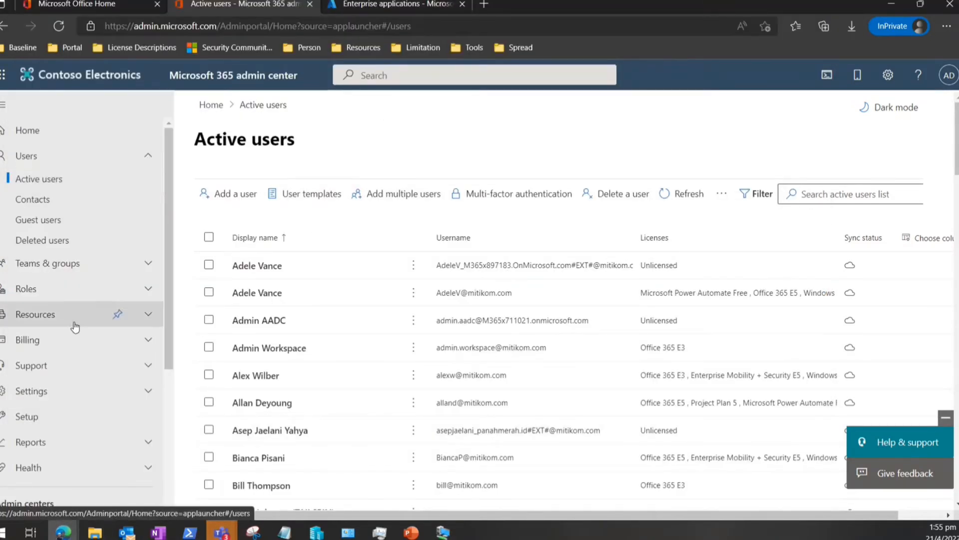
{"action": "left_click", "coordinate": [40, 131]}
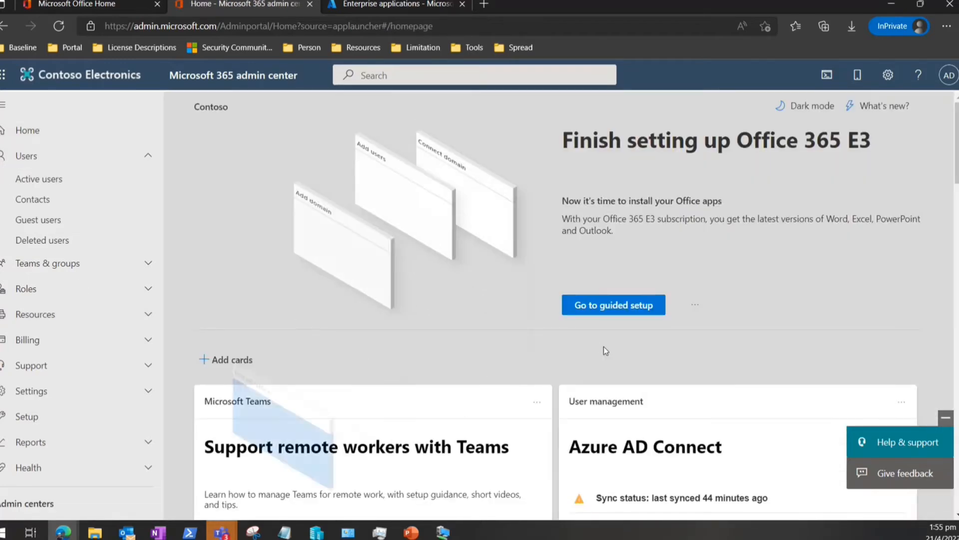
{"action": "scroll", "coordinate": [697, 408], "scroll_direction": "down", "scroll_amount": 3}
{"action": "scroll", "coordinate": [664, 430], "scroll_direction": "down", "scroll_amount": 1}
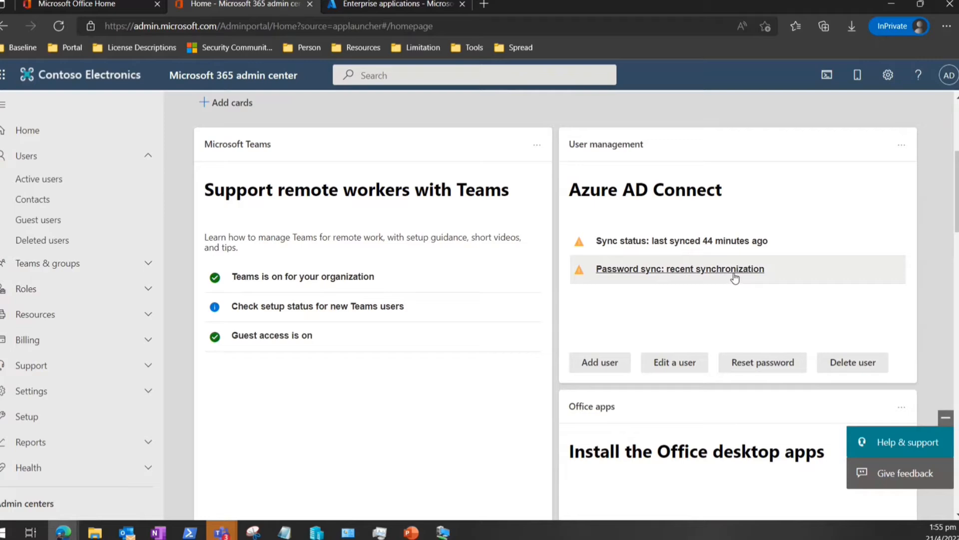
- Open the Directory sync status details and compare them with the sync manager's 1:54:08 PM Export
{"action": "left_click", "coordinate": [704, 244]}
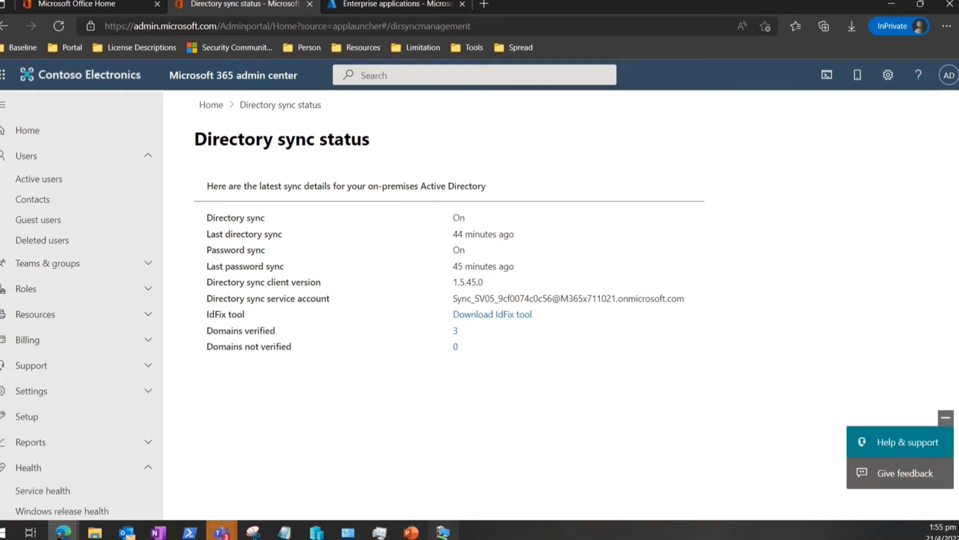
{"action": "left_click", "coordinate": [443, 532]}
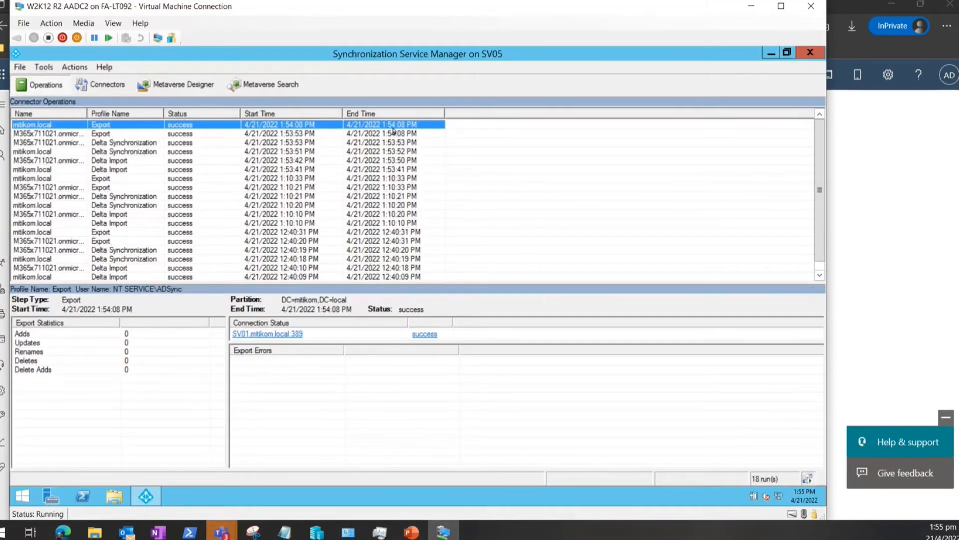
{"action": "left_click", "coordinate": [751, 7]}
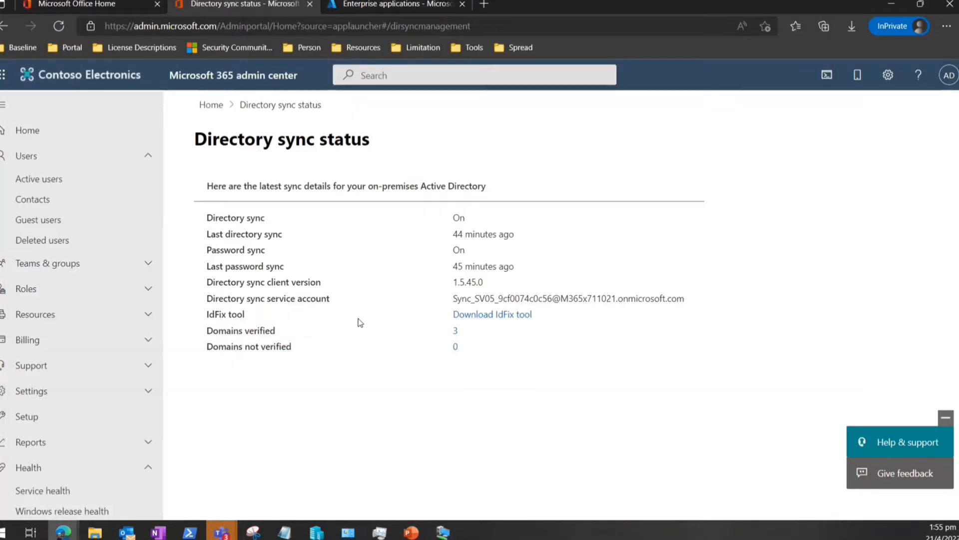
{"action": "left_click", "coordinate": [432, 533]}
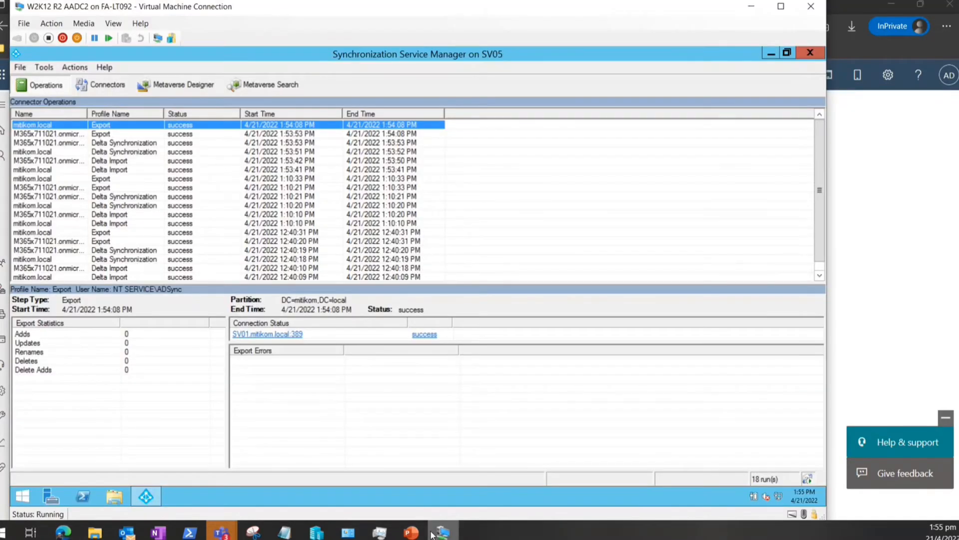
- Minimize the Virtual Machine Connection window to reveal the Directory sync status page
{"action": "left_click", "coordinate": [433, 532]}
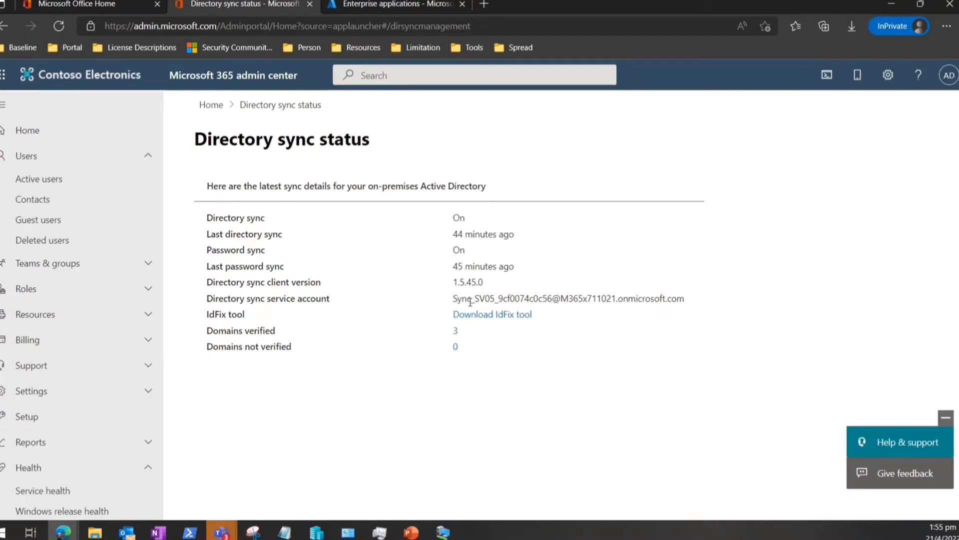
- Highlight the directory sync service account name, then go back to the admin center Home
{"action": "left_click_drag", "start_coordinate": [457, 299], "coordinate": [608, 300]}
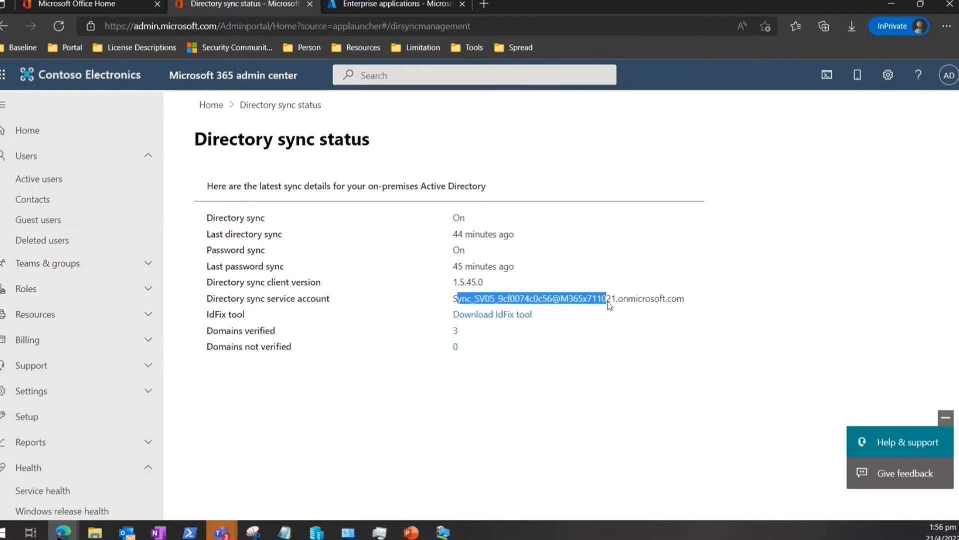
{"action": "left_click", "coordinate": [574, 351]}
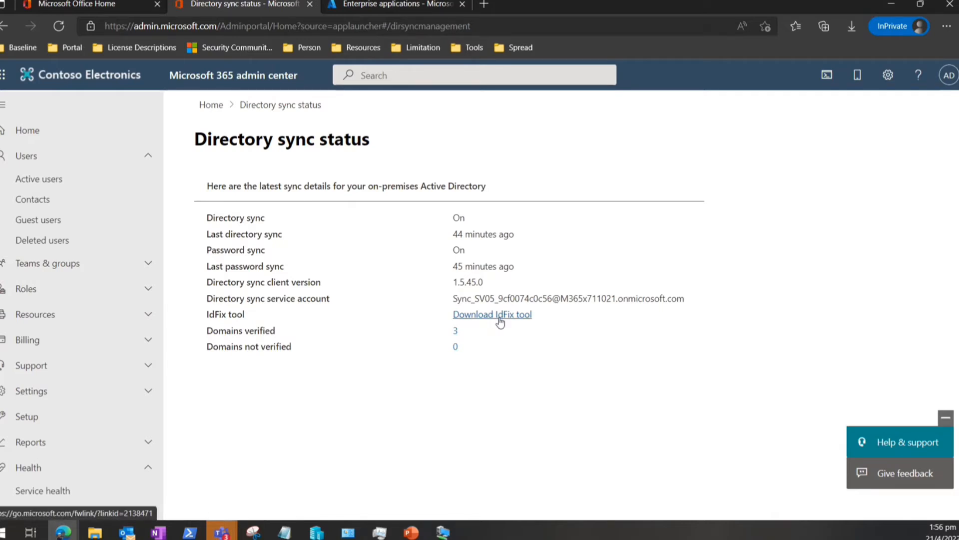
{"action": "left_click", "coordinate": [213, 106]}
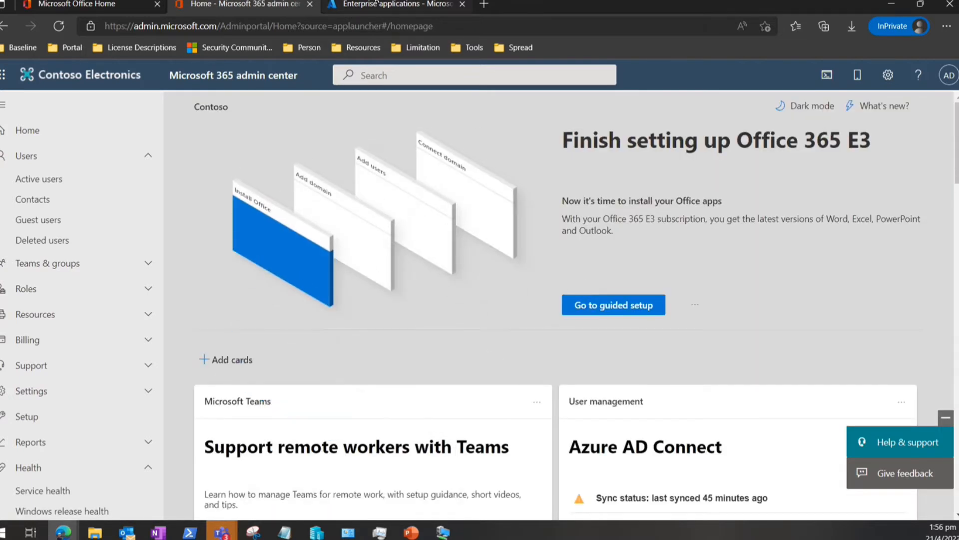
- Open Contoso's Enterprise applications Application proxy page to confirm the SV06.mitikom.local connector is Active
{"action": "left_click", "coordinate": [378, 6]}
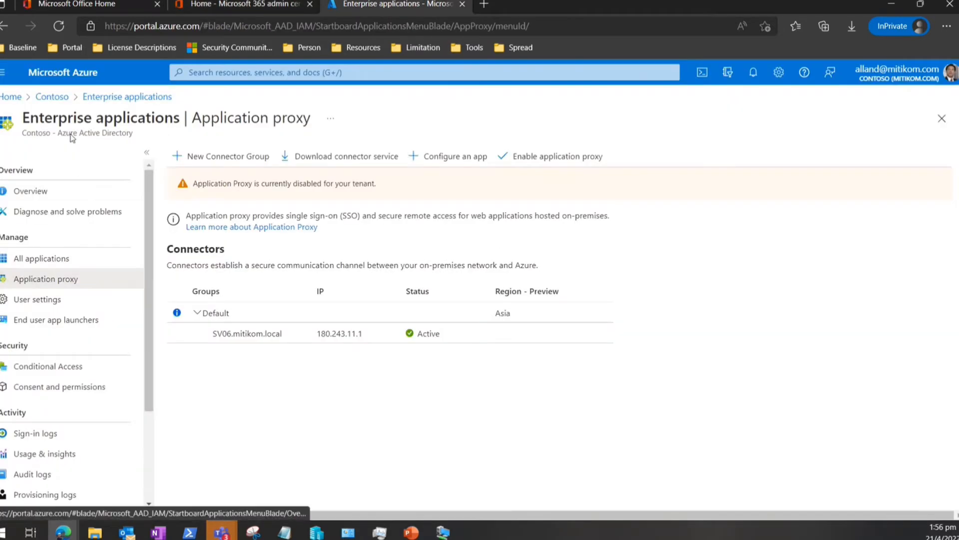
{"action": "left_click", "coordinate": [52, 97]}
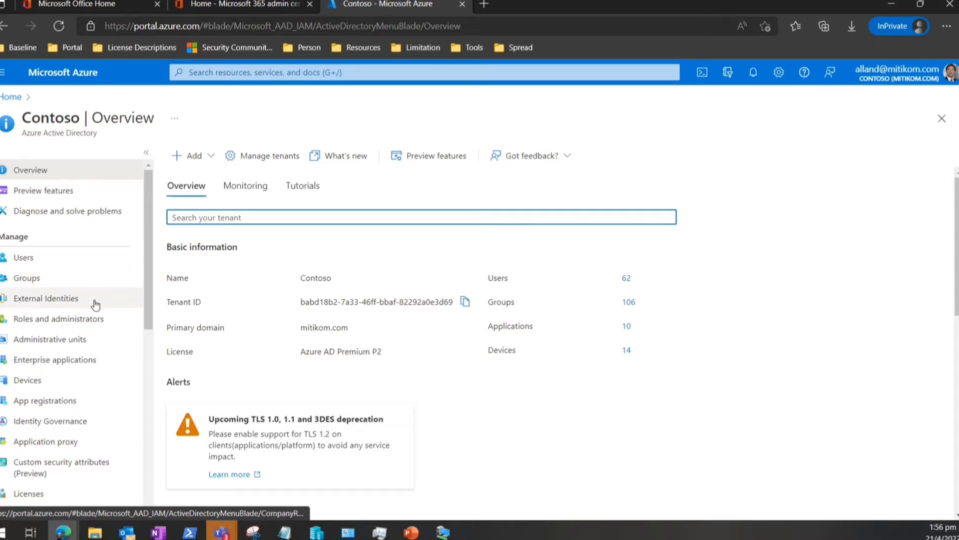
{"action": "left_click", "coordinate": [76, 368]}
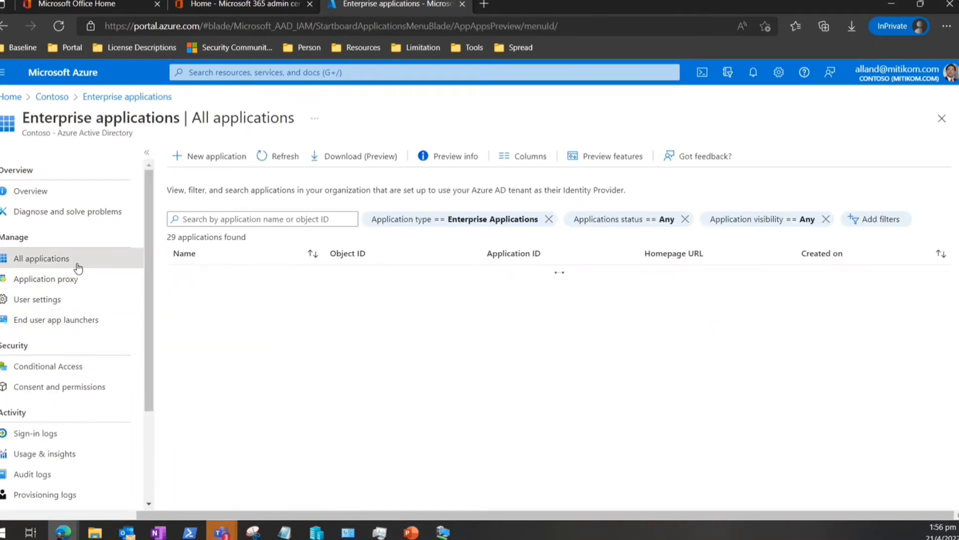
{"action": "left_click", "coordinate": [70, 285]}
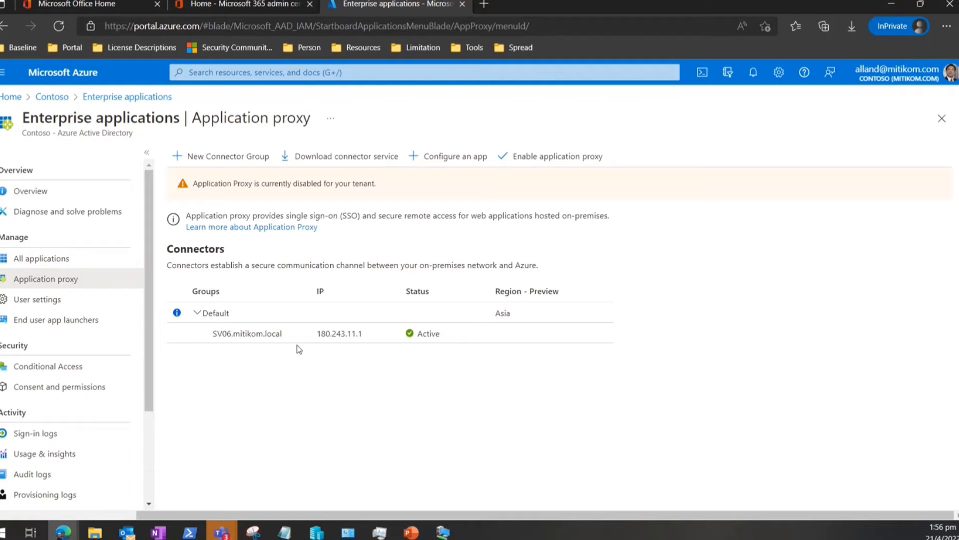
{"action": "left_click", "coordinate": [307, 535]}
- Connect to W2K12 R2 AppProxy Connector at 1280 by 720 and sign in as administrator
{"action": "left_click", "coordinate": [320, 100]}
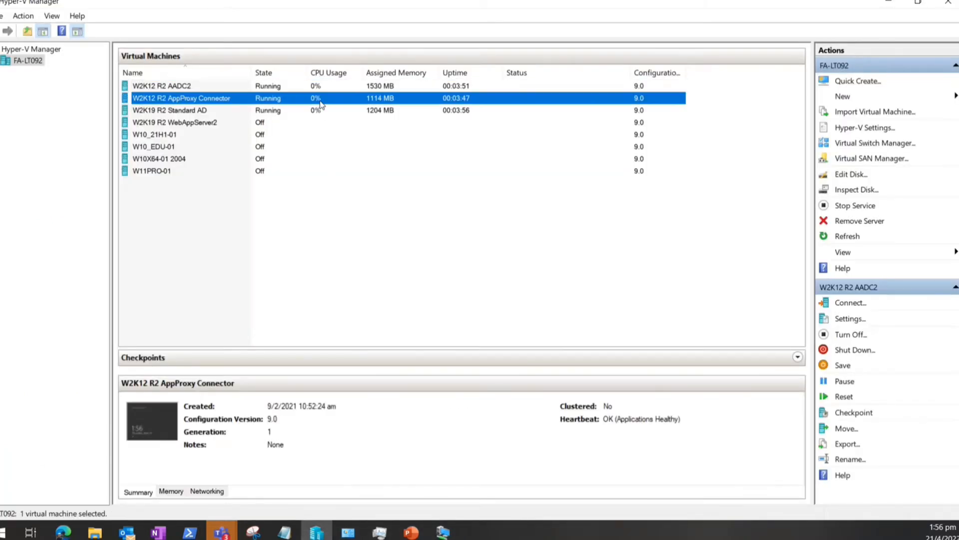
{"action": "right_click", "coordinate": [337, 101]}
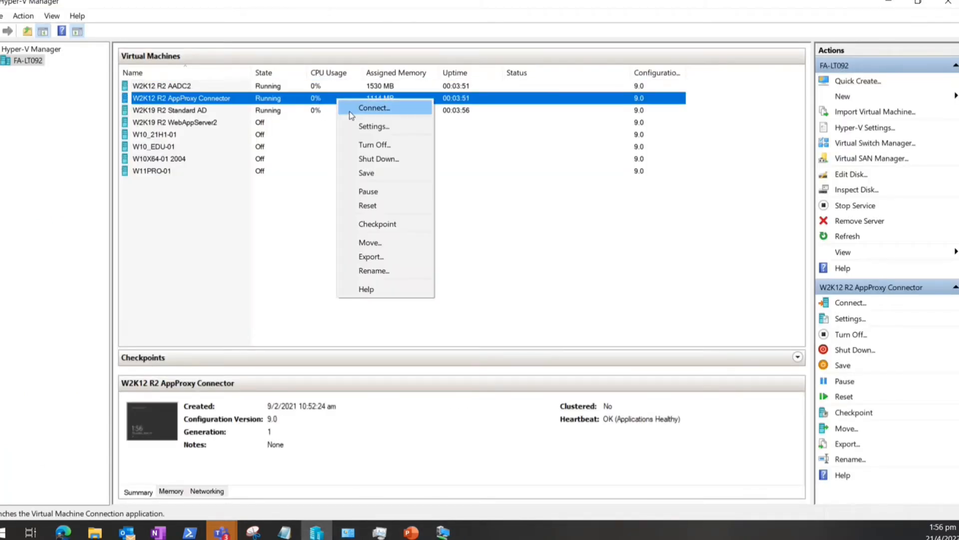
{"action": "left_click", "coordinate": [351, 109]}
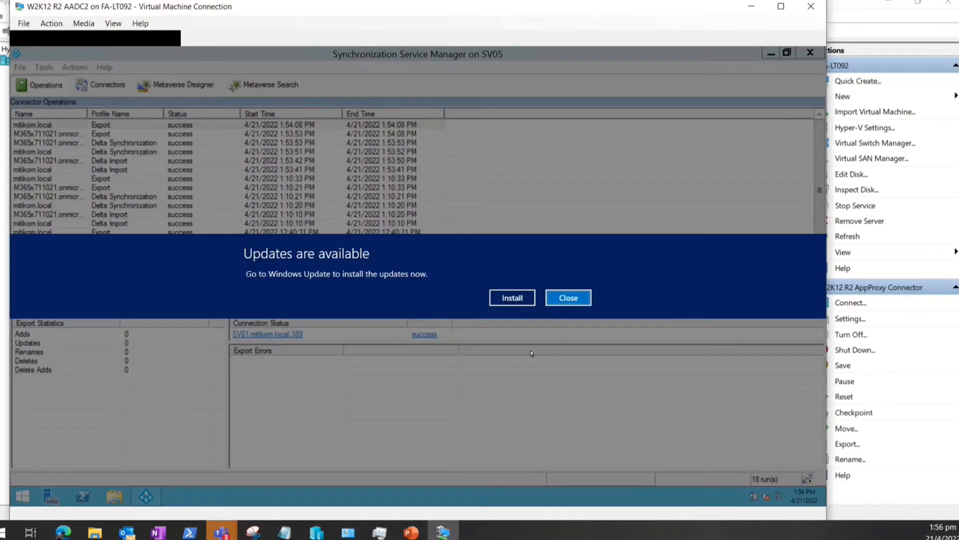
{"action": "left_click", "coordinate": [558, 299]}
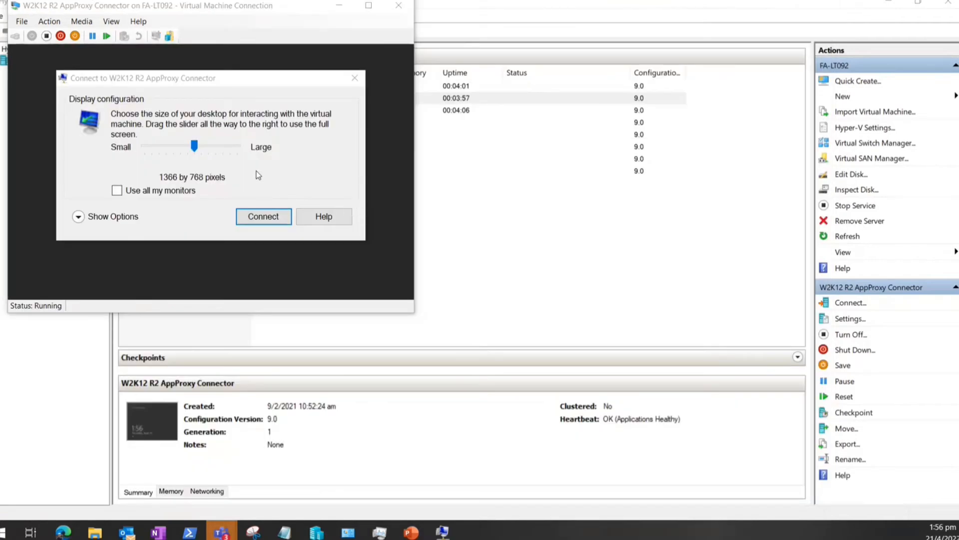
{"action": "left_click_drag", "start_coordinate": [201, 146], "coordinate": [171, 148]}
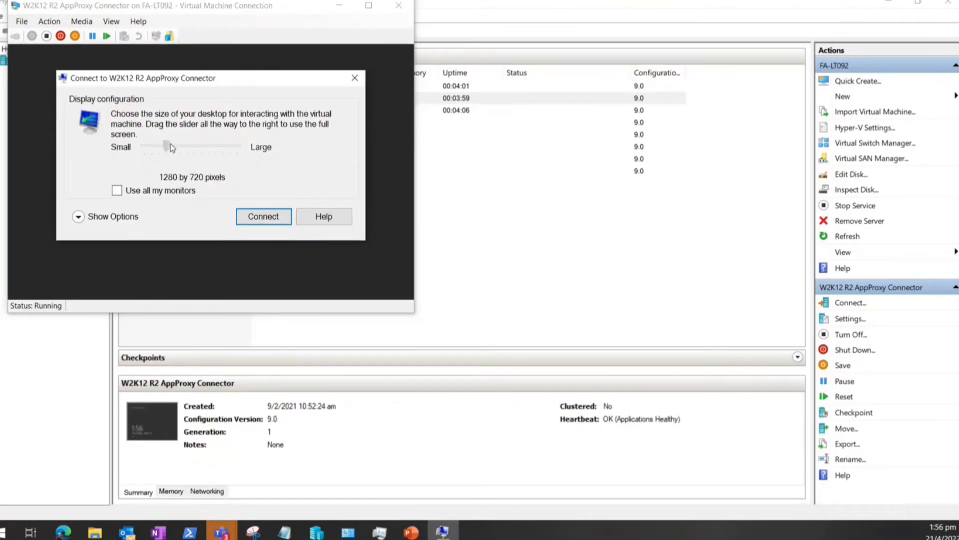
{"action": "left_click", "coordinate": [271, 219]}
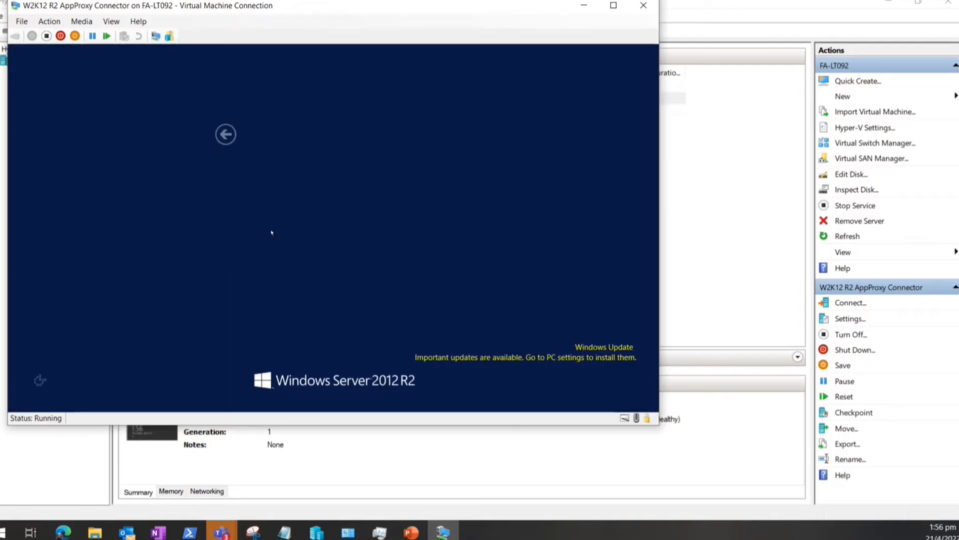
{"action": "left_click", "coordinate": [271, 179]}
{"action": "type", "text": "••••••"}
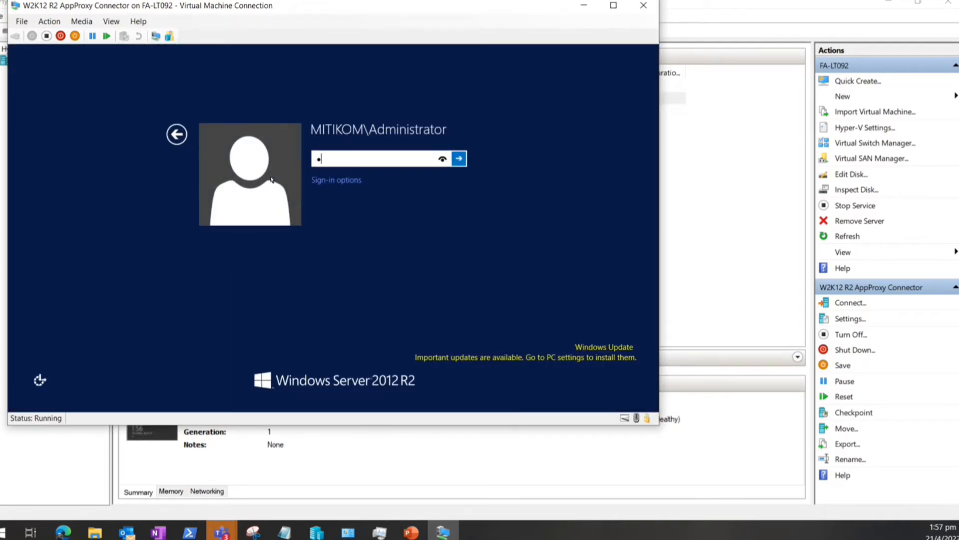
{"action": "type", "text": "••"}
{"action": "key", "text": "Return"}
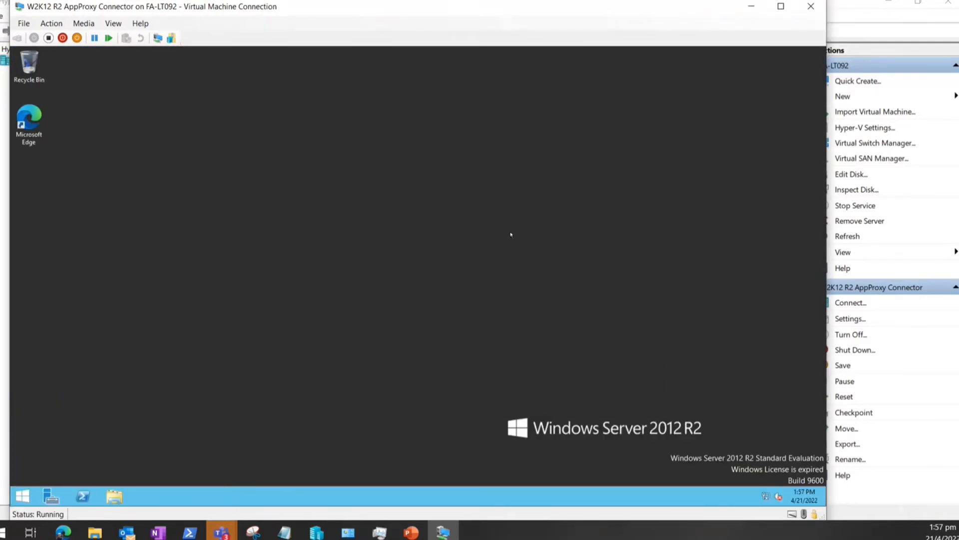
- Confirm in This PC's system properties that the server is SV06 in mitikom.local, then switch to Azure's Application proxy page
{"action": "right_click", "coordinate": [511, 235]}
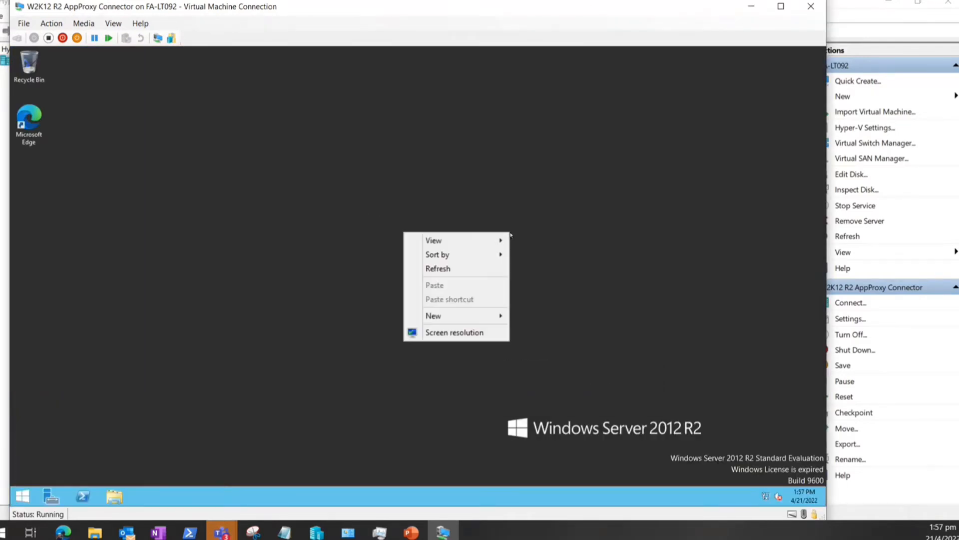
{"action": "left_click", "coordinate": [493, 268]}
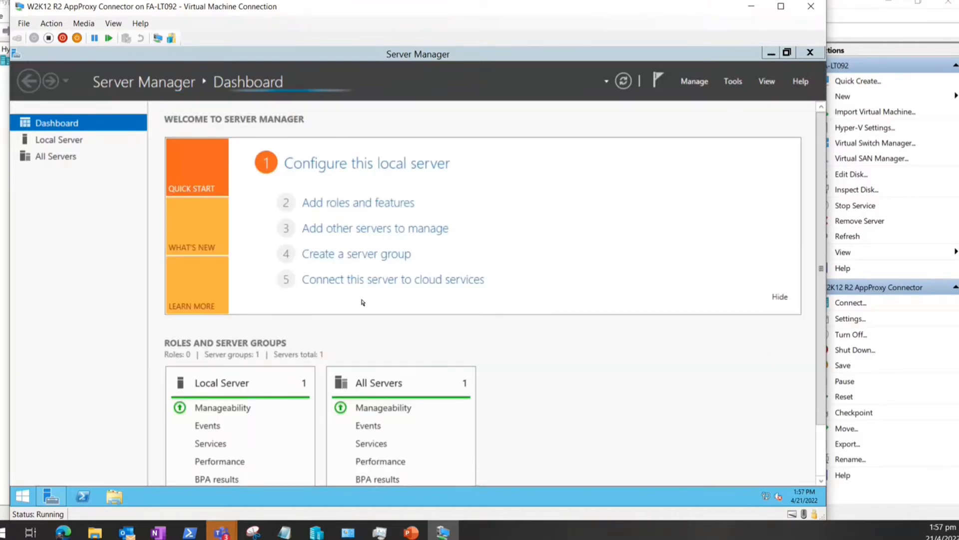
{"action": "left_click", "coordinate": [124, 496]}
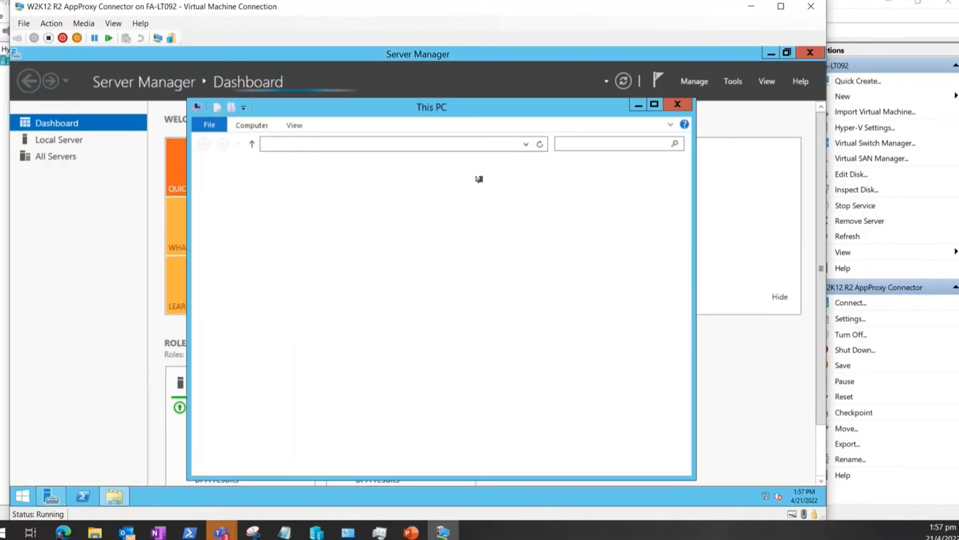
{"action": "left_click", "coordinate": [771, 54]}
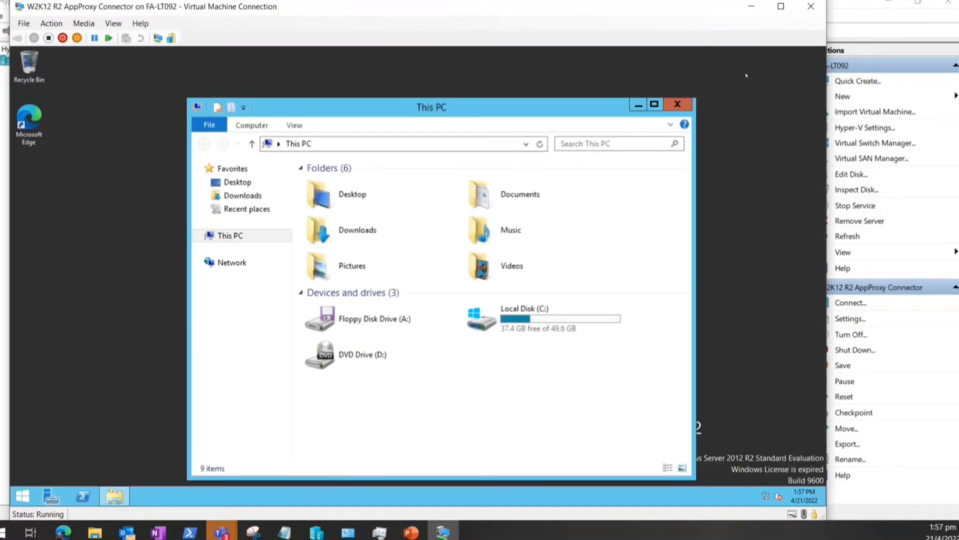
{"action": "right_click", "coordinate": [244, 235]}
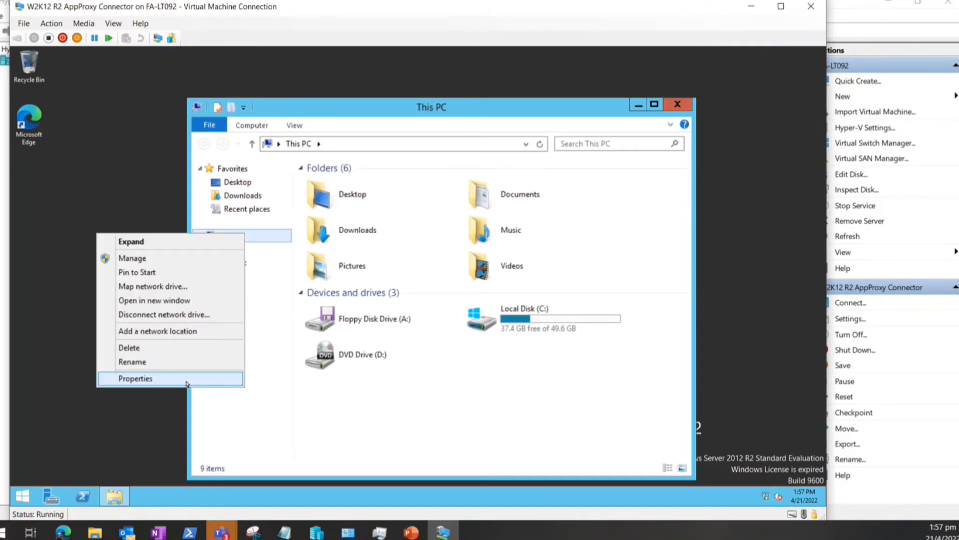
{"action": "left_click", "coordinate": [135, 379]}
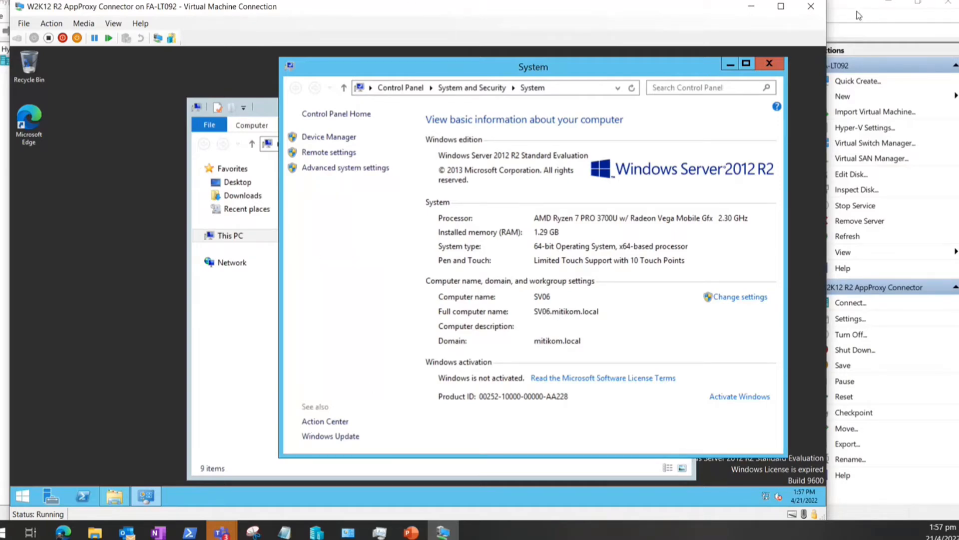
{"action": "left_click", "coordinate": [63, 532]}
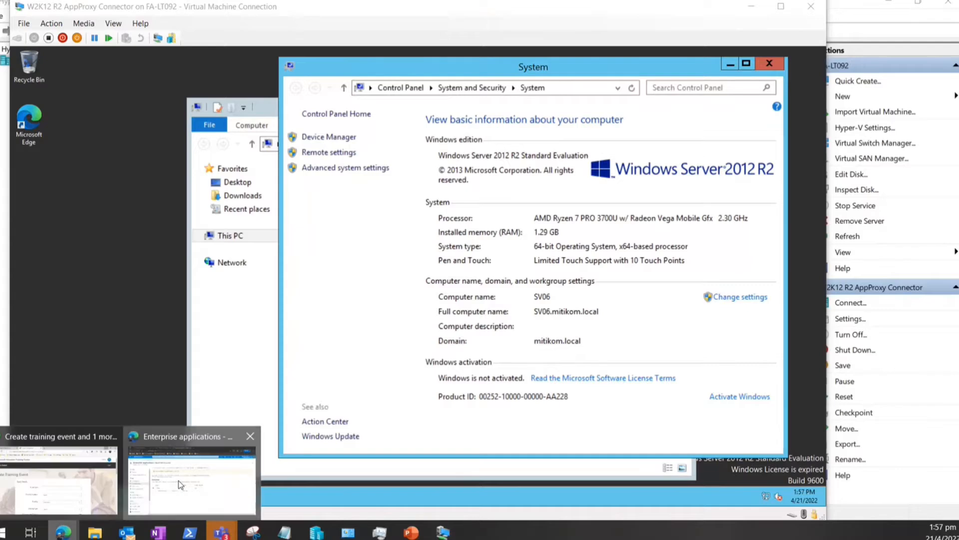
{"action": "left_click", "coordinate": [178, 483]}
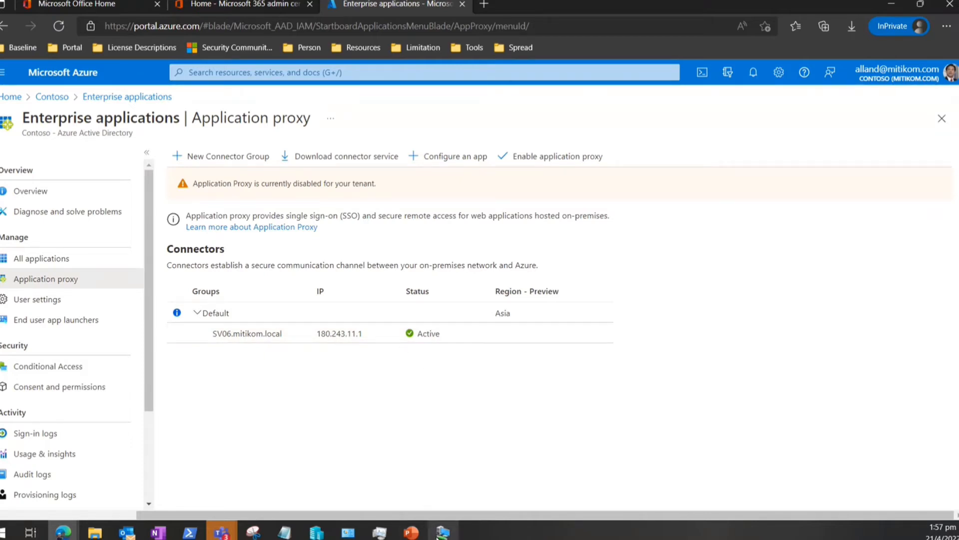
- Select the W2K19 R2 WebAppServer2 VM and view its settings, closing them without changes
{"action": "left_click", "coordinate": [442, 532]}
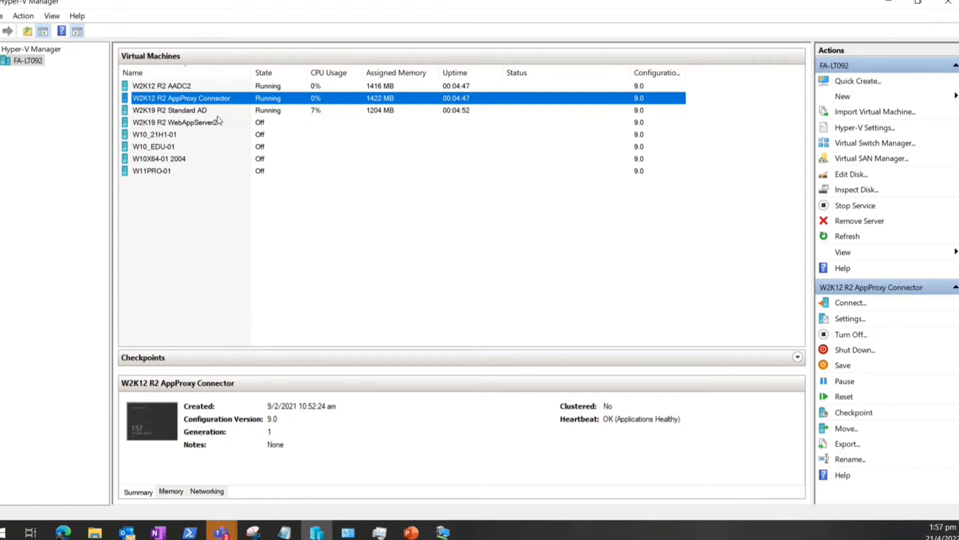
{"action": "left_click", "coordinate": [204, 124]}
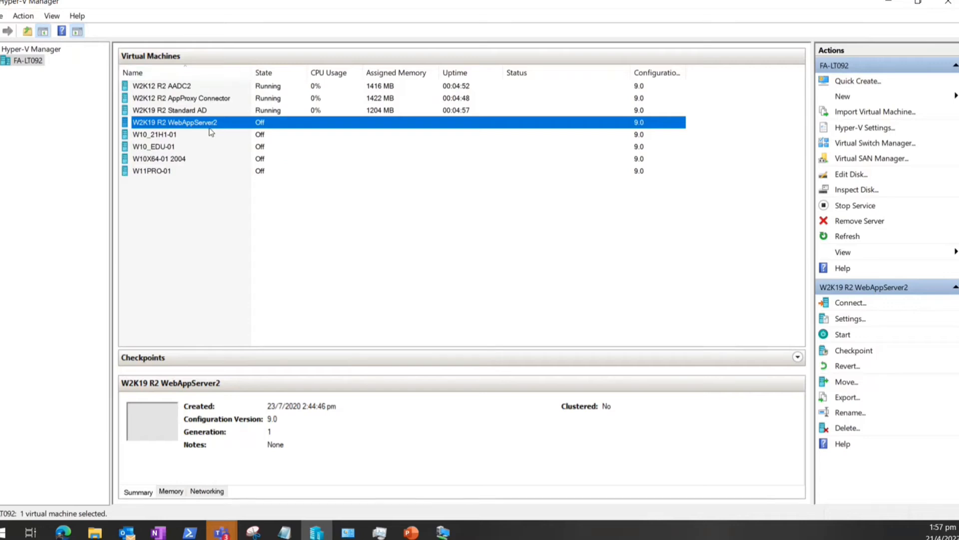
{"action": "right_click", "coordinate": [206, 126]}
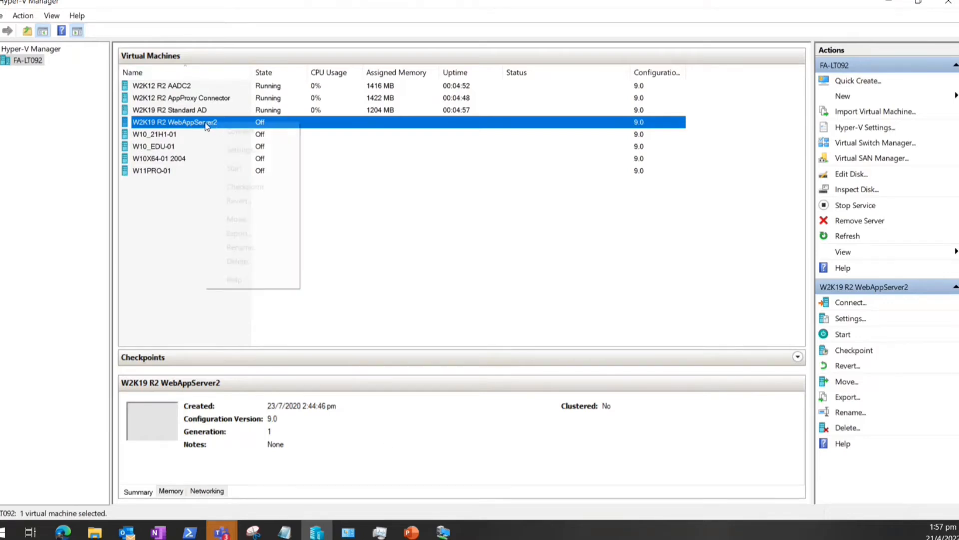
{"action": "left_click", "coordinate": [151, 147]}
{"action": "right_click", "coordinate": [167, 123]}
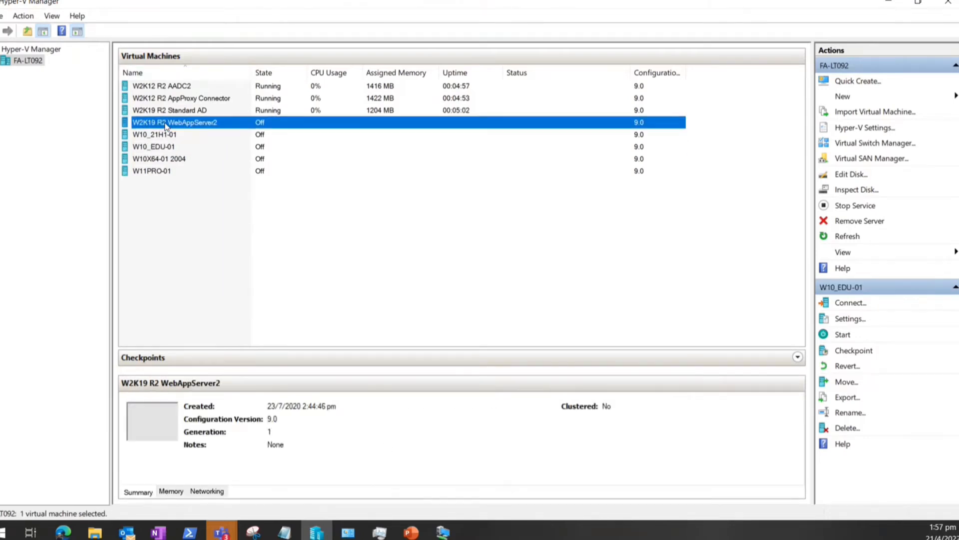
{"action": "left_click", "coordinate": [199, 150]}
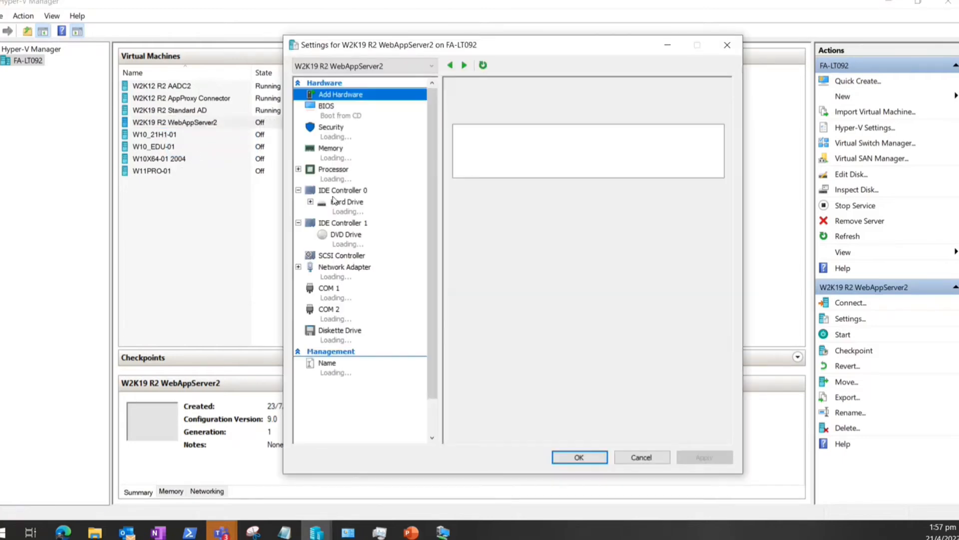
{"action": "left_click", "coordinate": [642, 457]}
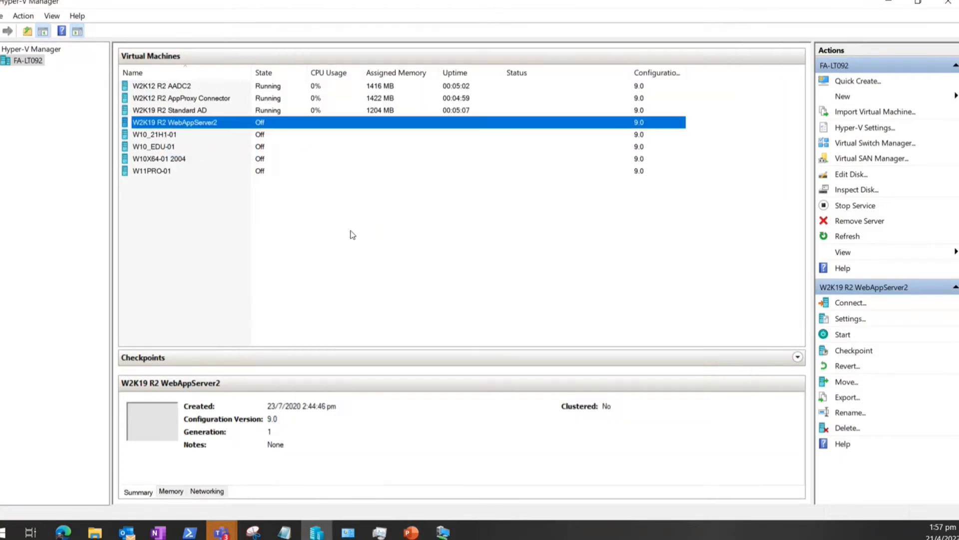
- Start the W2K19 R2 WebAppServer2 virtual machine and minimize Hyper-V Manager
{"action": "right_click", "coordinate": [207, 129]}
{"action": "left_click", "coordinate": [233, 171]}
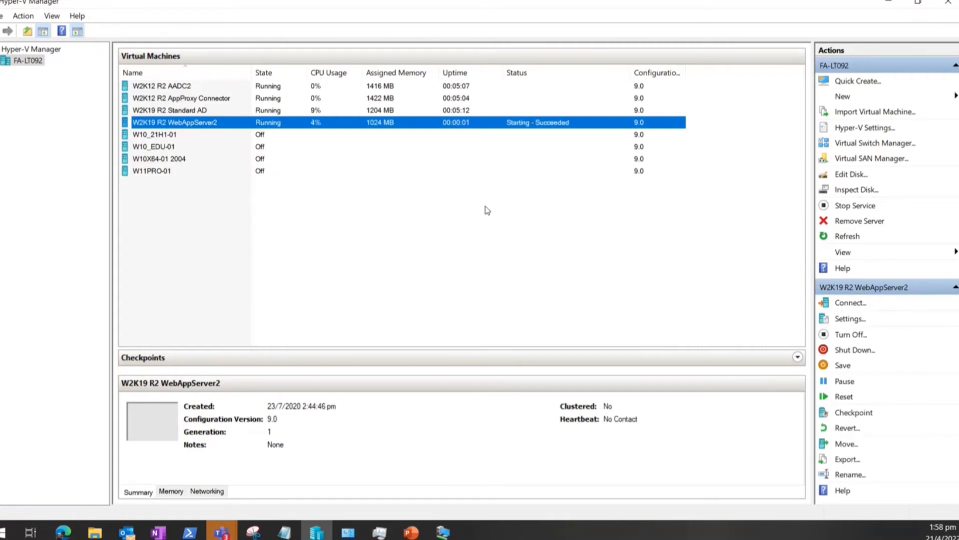
{"action": "right_click", "coordinate": [198, 122]}
{"action": "left_click", "coordinate": [502, 181]}
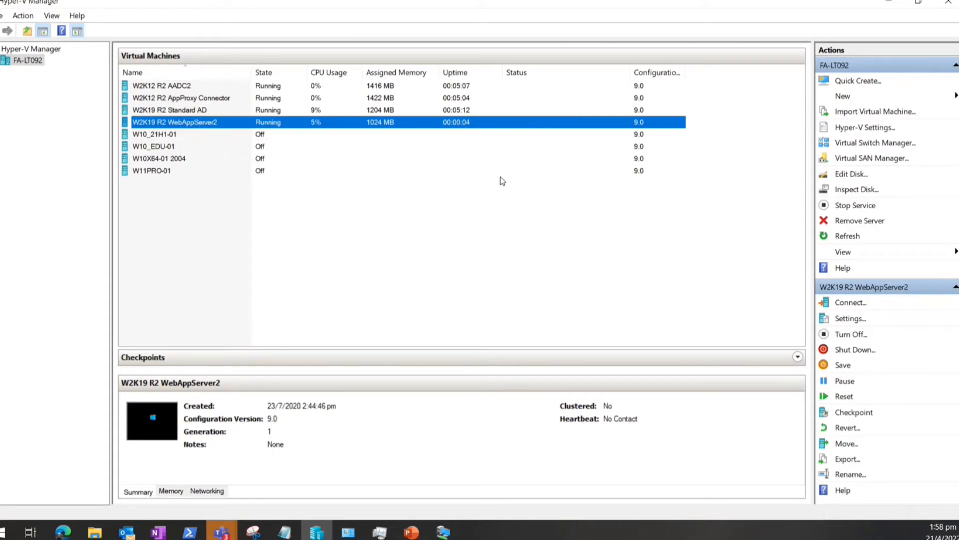
{"action": "left_click", "coordinate": [889, 2]}
- Find MyWebApps02 in All applications, then bring the SV06 connector session forward
{"action": "left_click", "coordinate": [102, 267]}
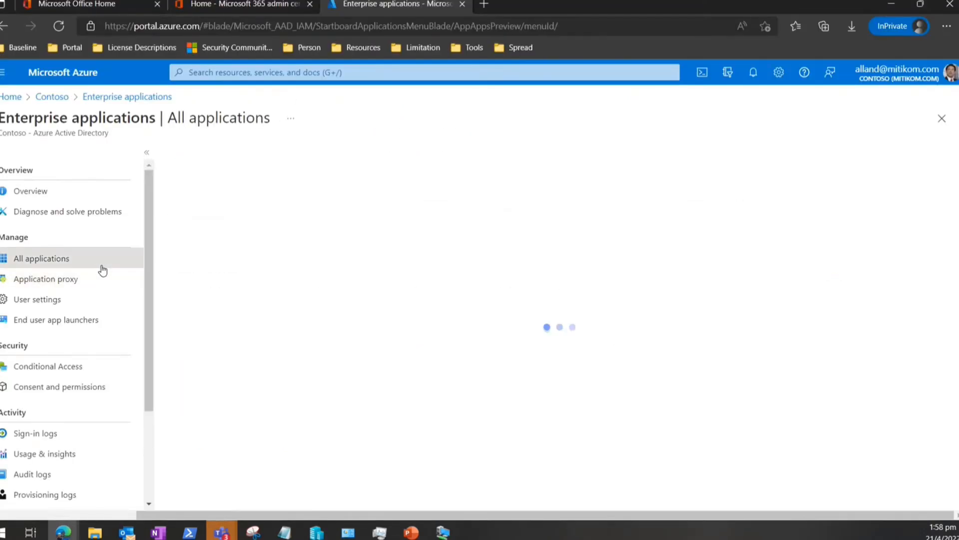
{"action": "scroll", "coordinate": [343, 292], "scroll_direction": "down", "scroll_amount": 1}
{"action": "scroll", "coordinate": [343, 291], "scroll_direction": "down", "scroll_amount": 7}
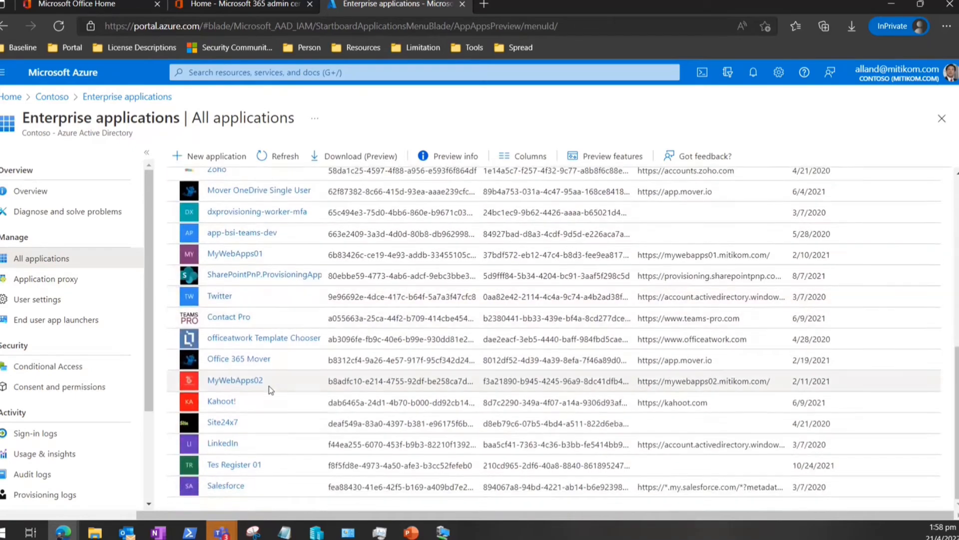
{"action": "left_click", "coordinate": [239, 383]}
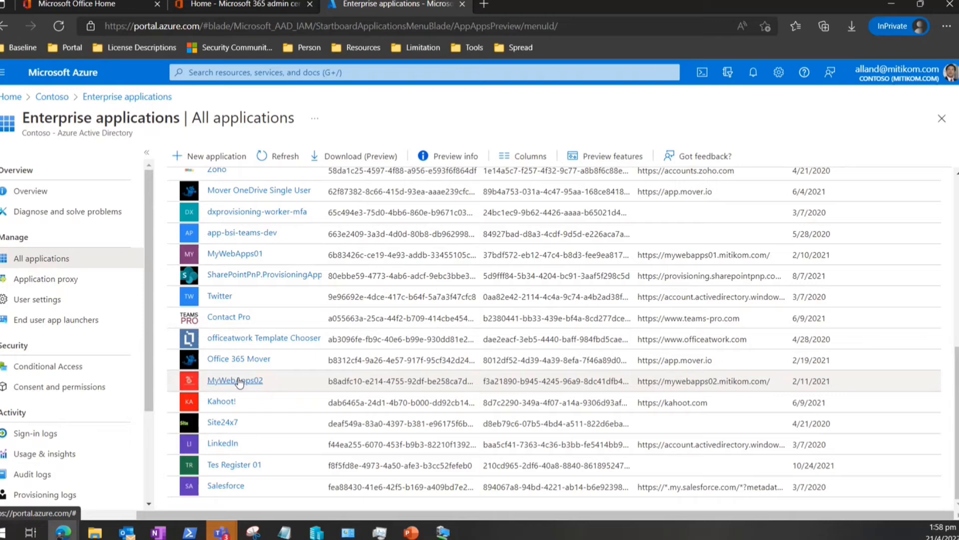
{"action": "left_click", "coordinate": [442, 531]}
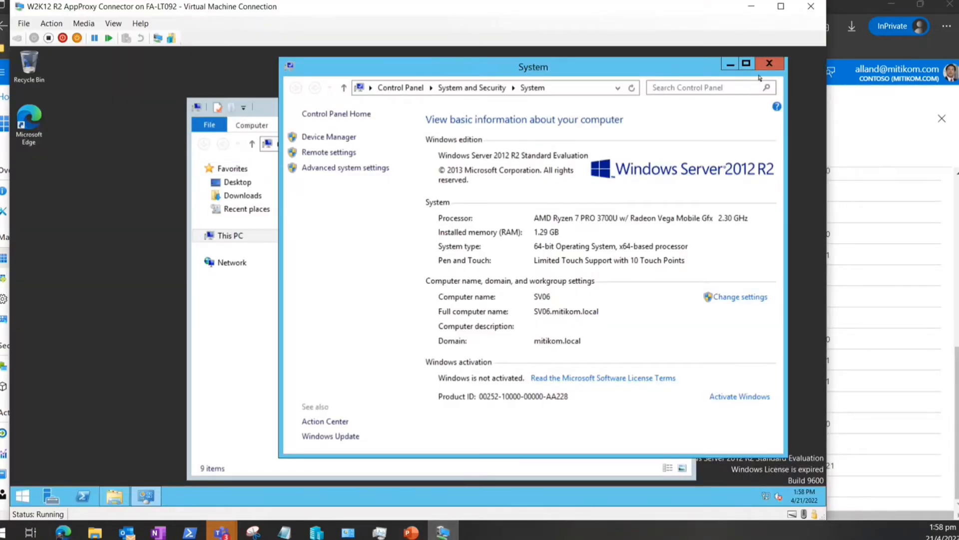
- Close the System and This PC windows and refresh the VM desktop
{"action": "left_click", "coordinate": [770, 63]}
{"action": "left_click", "coordinate": [685, 105]}
{"action": "right_click", "coordinate": [332, 124]}
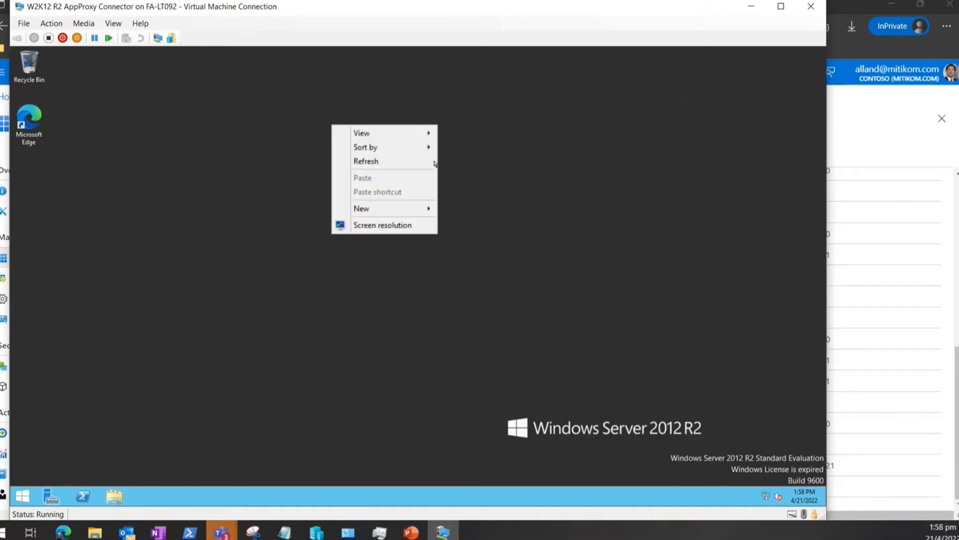
{"action": "left_click", "coordinate": [431, 162]}
- Launch services.msc from the Run prompt and maximize the Services window
{"action": "key", "text": "super+r"}
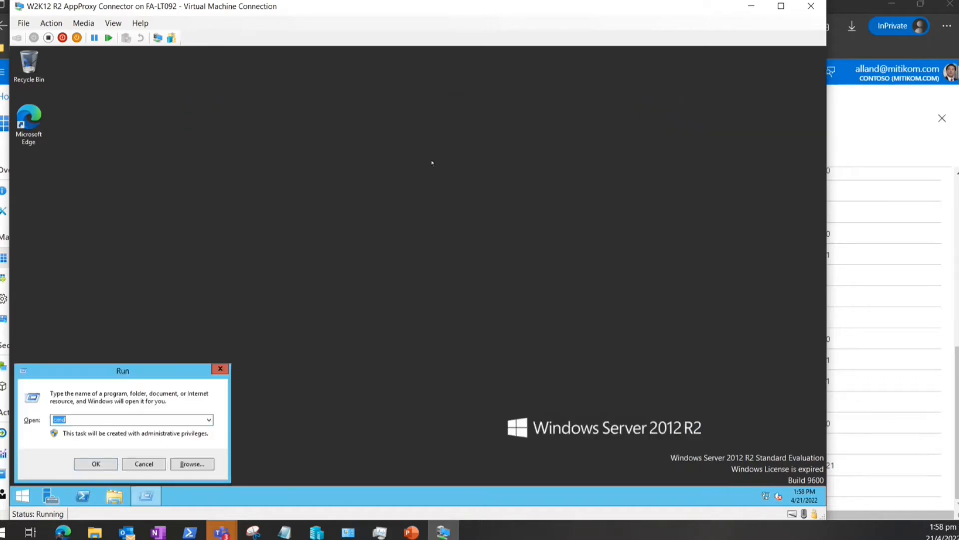
{"action": "type", "text": "ser"}
{"action": "key", "text": "Down"}
{"action": "key", "text": "Return"}
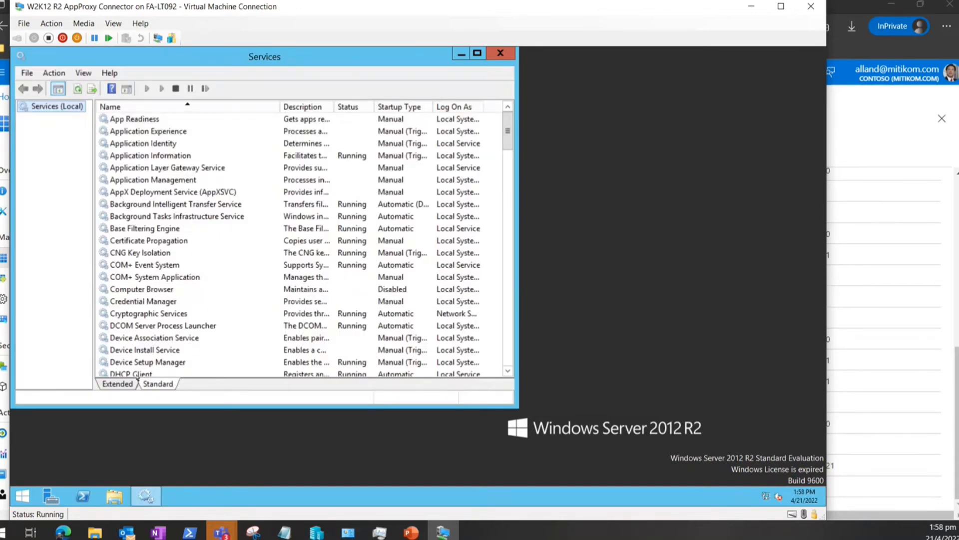
{"action": "left_click", "coordinate": [136, 242]}
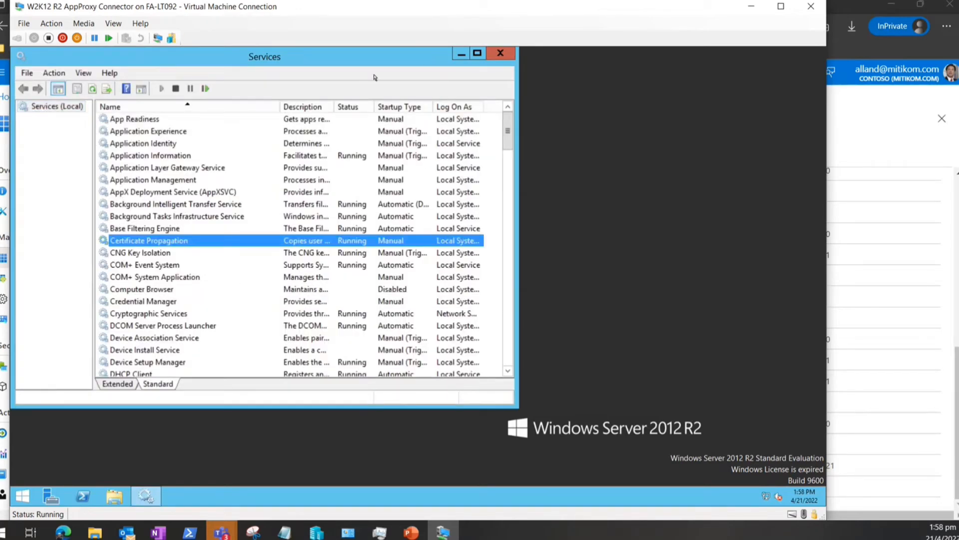
{"action": "left_click", "coordinate": [477, 53]}
{"action": "left_click", "coordinate": [128, 284]}
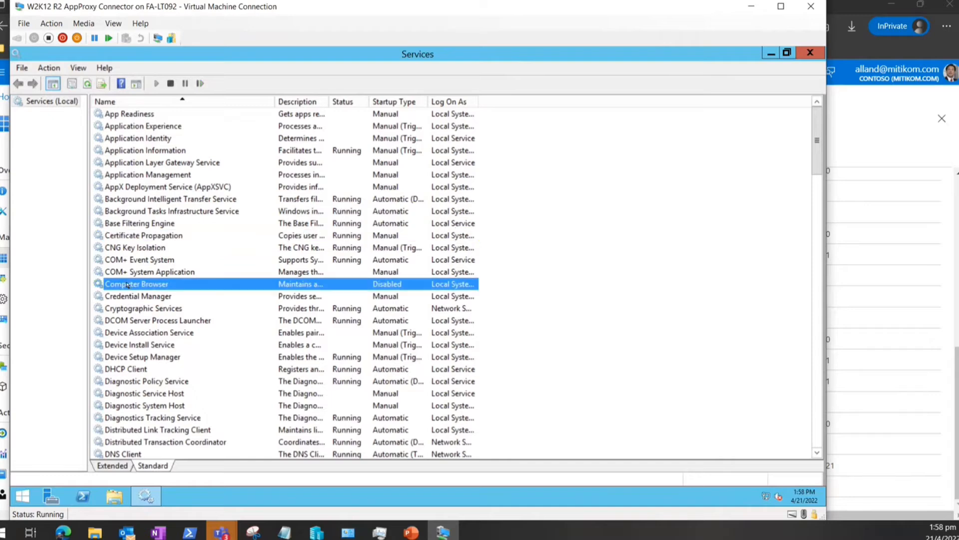
{"action": "left_click", "coordinate": [192, 163]}
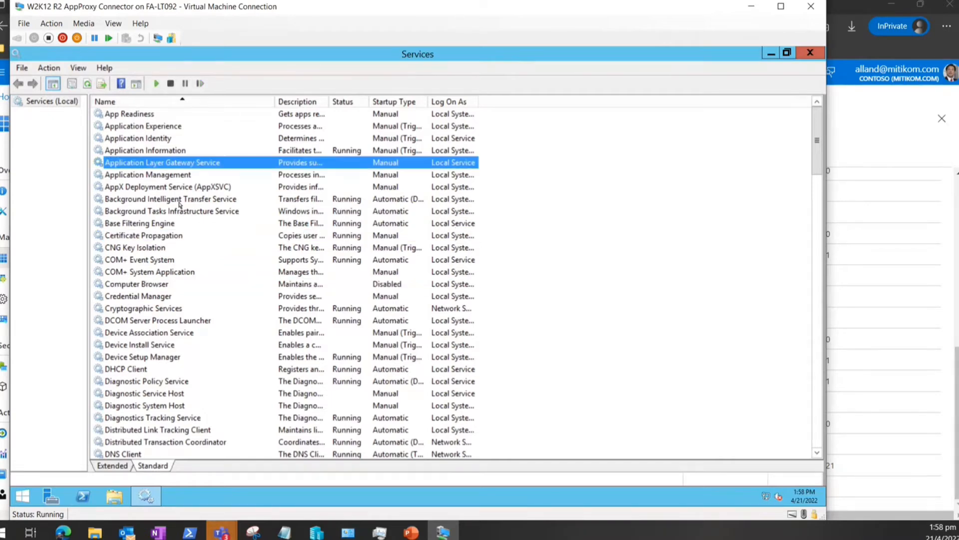
- Verify both Microsoft AAD Application Proxy Connector services are Running, then close Services
{"action": "scroll", "coordinate": [179, 203], "scroll_direction": "down", "scroll_amount": 12}
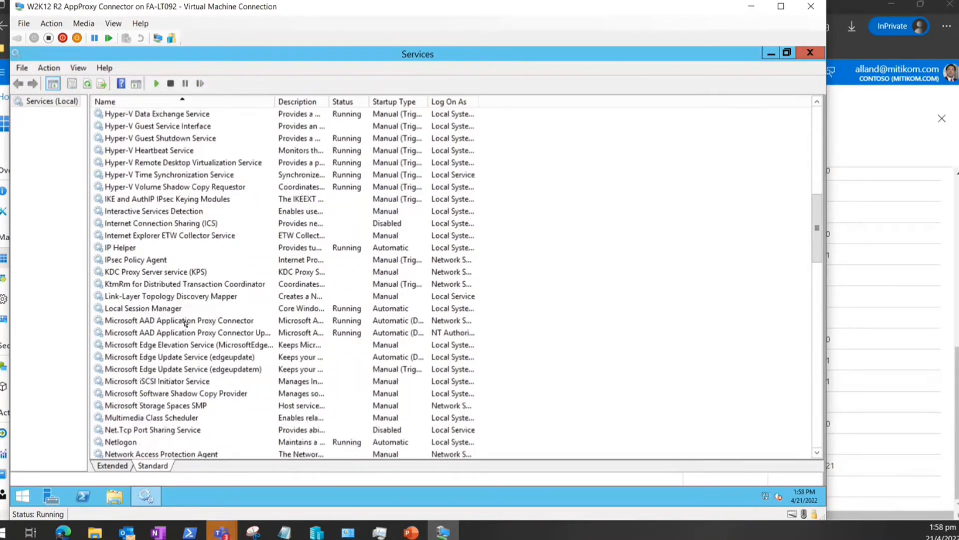
{"action": "left_click", "coordinate": [185, 323]}
{"action": "left_click", "coordinate": [188, 333]}
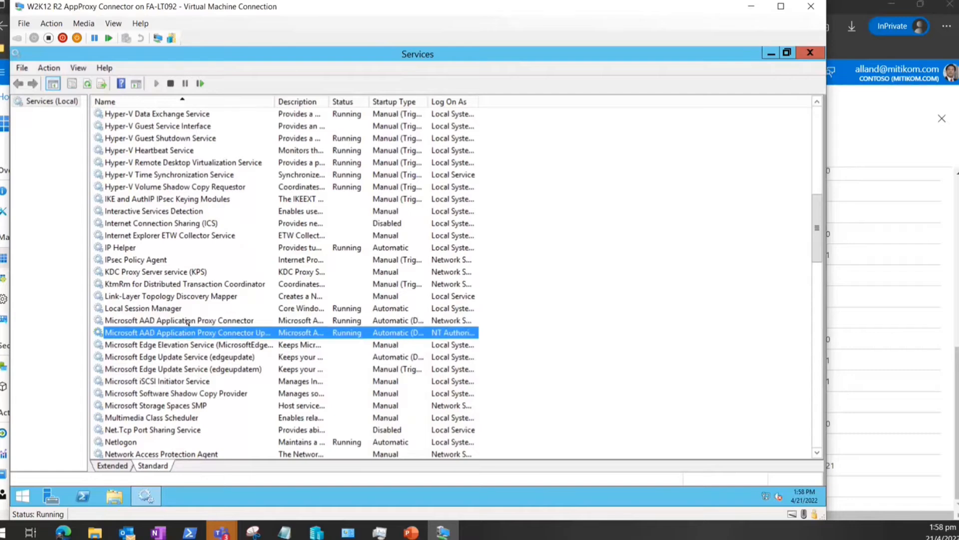
{"action": "left_click", "coordinate": [188, 322]}
{"action": "left_click", "coordinate": [187, 332]}
{"action": "left_click", "coordinate": [186, 321]}
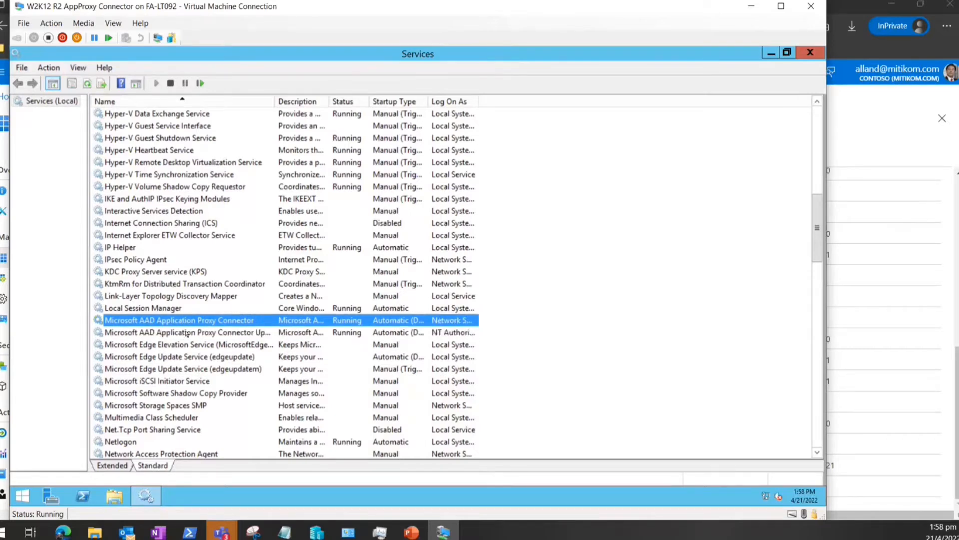
{"action": "left_click", "coordinate": [187, 333]}
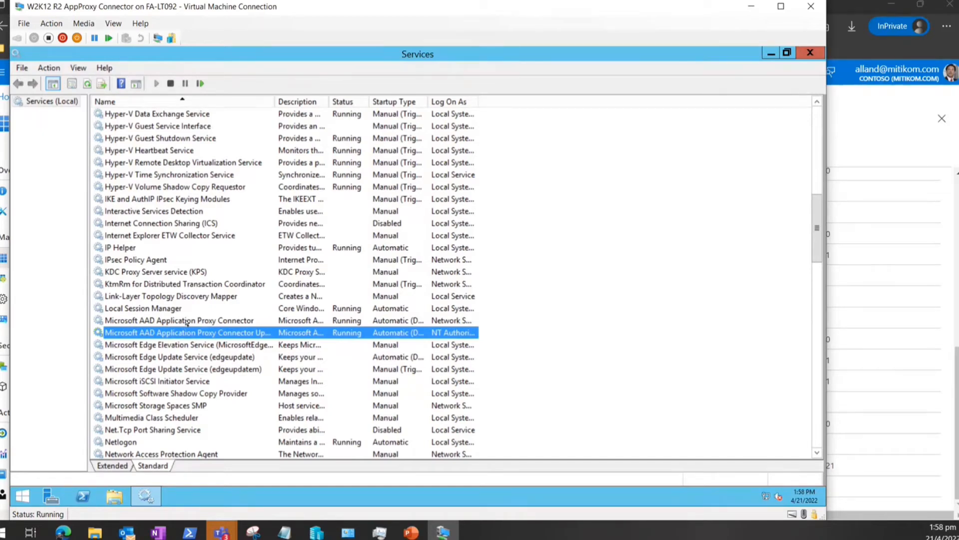
{"action": "left_click", "coordinate": [187, 322]}
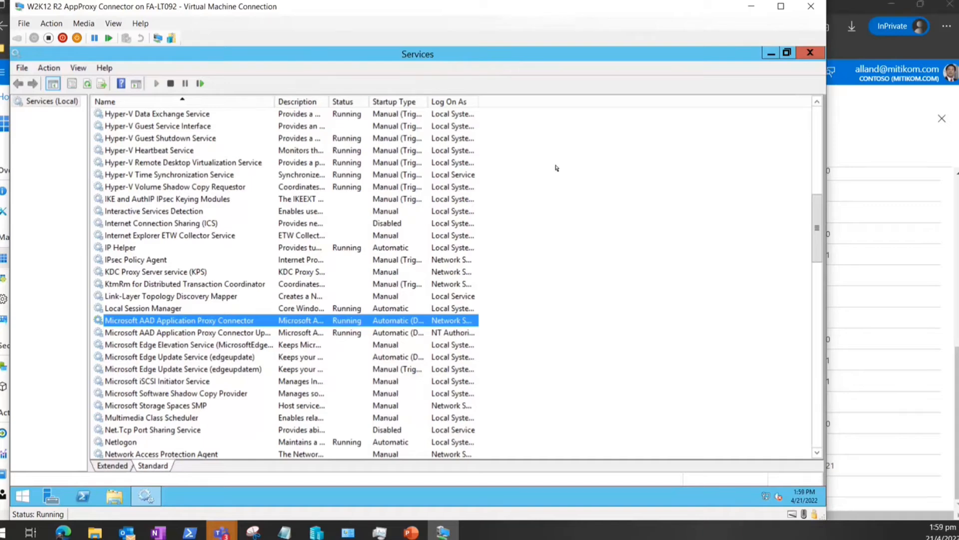
{"action": "left_click", "coordinate": [809, 52]}
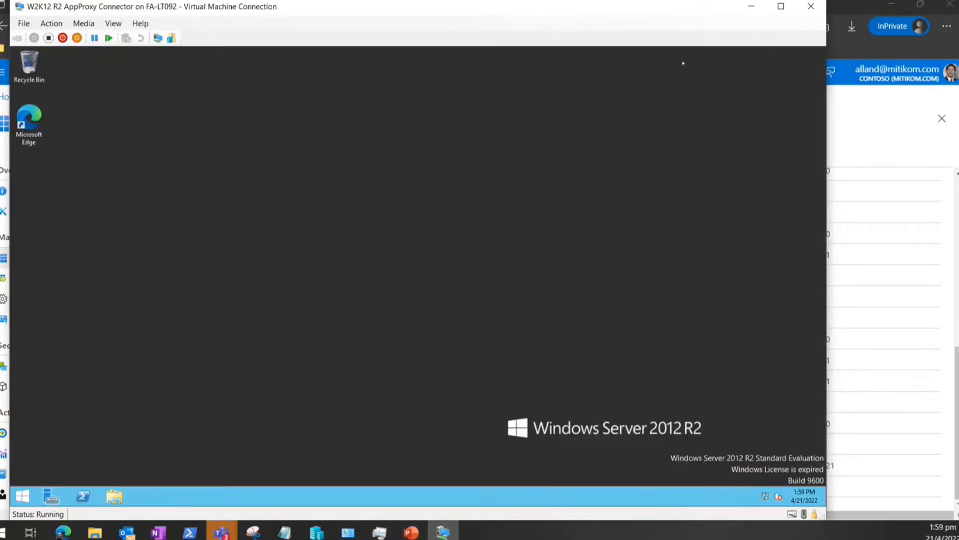
- Minimize the VM window, scroll Enterprise applications to the top, and launch Chrome from Start
{"action": "left_click", "coordinate": [752, 6]}
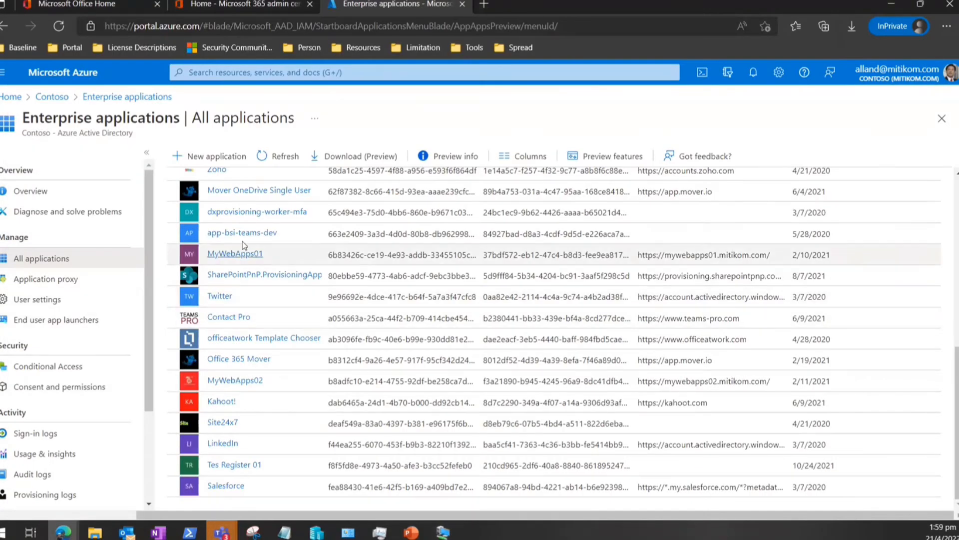
{"action": "scroll", "coordinate": [241, 299], "scroll_direction": "up", "scroll_amount": 10}
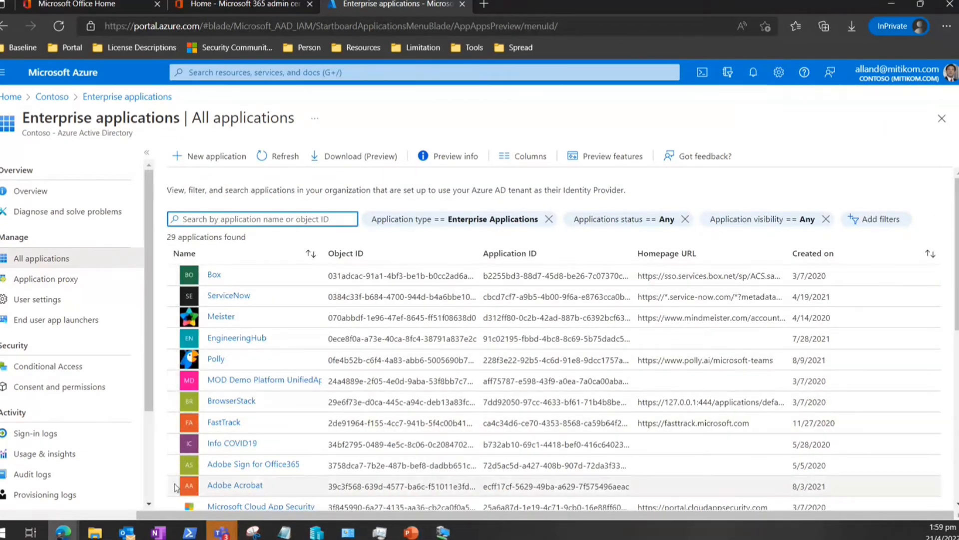
{"action": "left_click", "coordinate": [7, 533]}
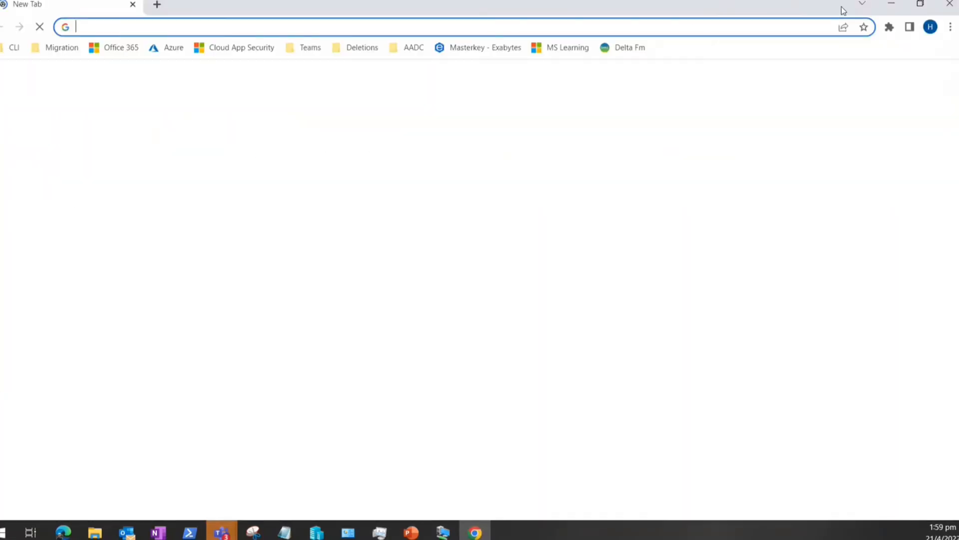
- Scroll through the Microsoft 365 admin center Active users list to the end, then return to Chrome
{"action": "left_click", "coordinate": [888, 7]}
{"action": "left_click", "coordinate": [255, 7]}
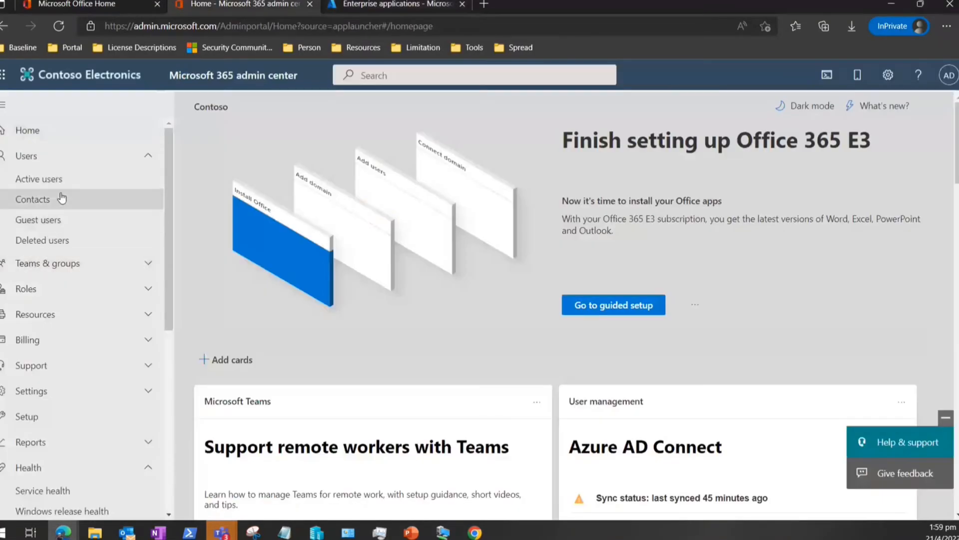
{"action": "left_click", "coordinate": [110, 186]}
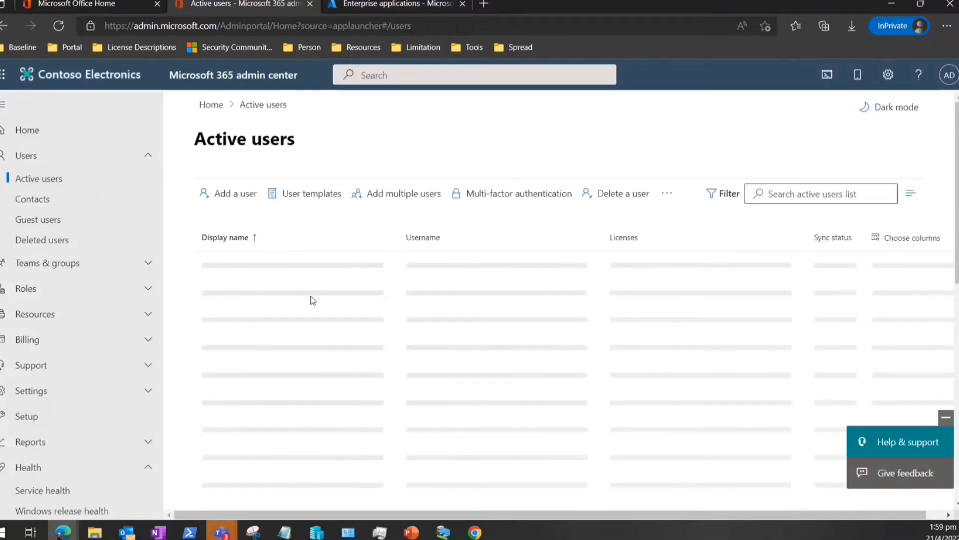
{"action": "scroll", "coordinate": [313, 297], "scroll_direction": "down", "scroll_amount": 1}
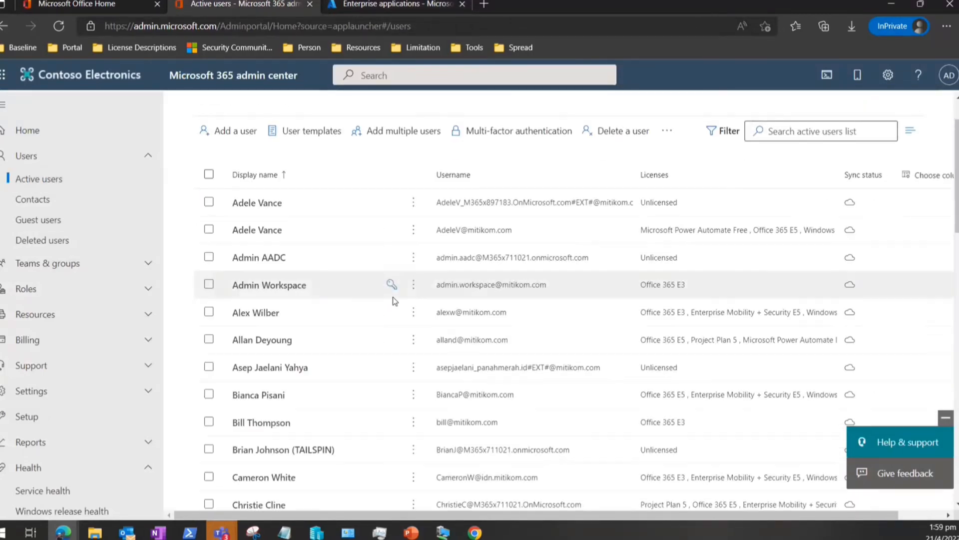
{"action": "scroll", "coordinate": [394, 301], "scroll_direction": "down", "scroll_amount": 20}
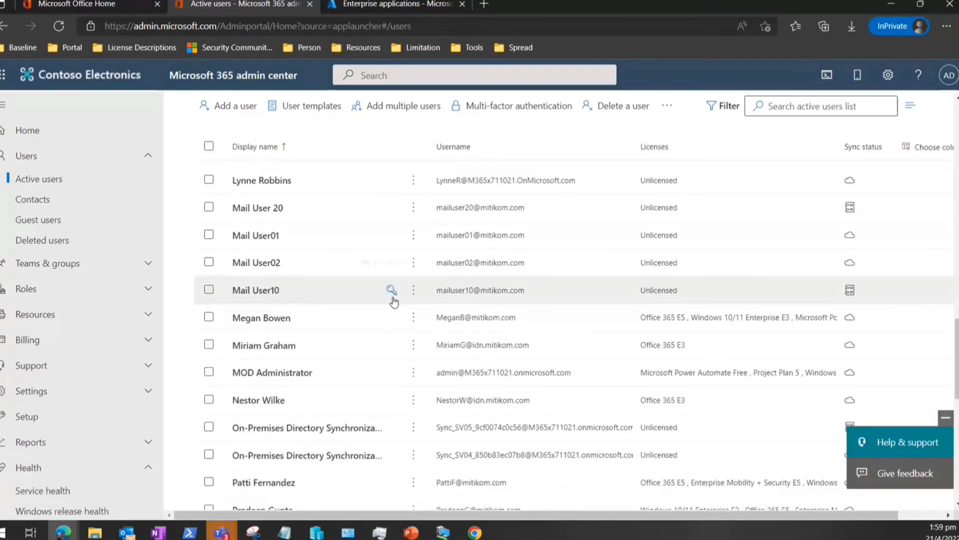
{"action": "scroll", "coordinate": [319, 214], "scroll_direction": "down", "scroll_amount": 10}
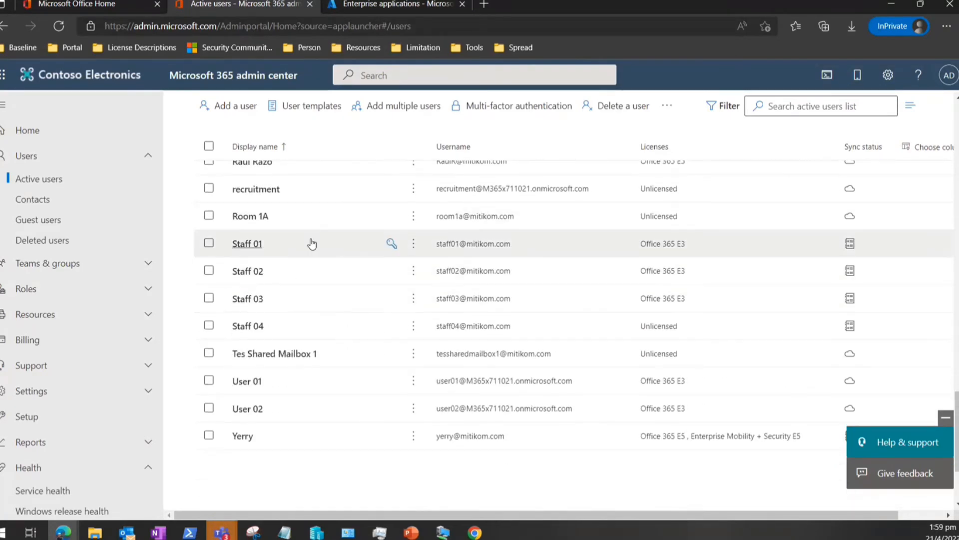
{"action": "scroll", "coordinate": [315, 235], "scroll_direction": "down", "scroll_amount": 3}
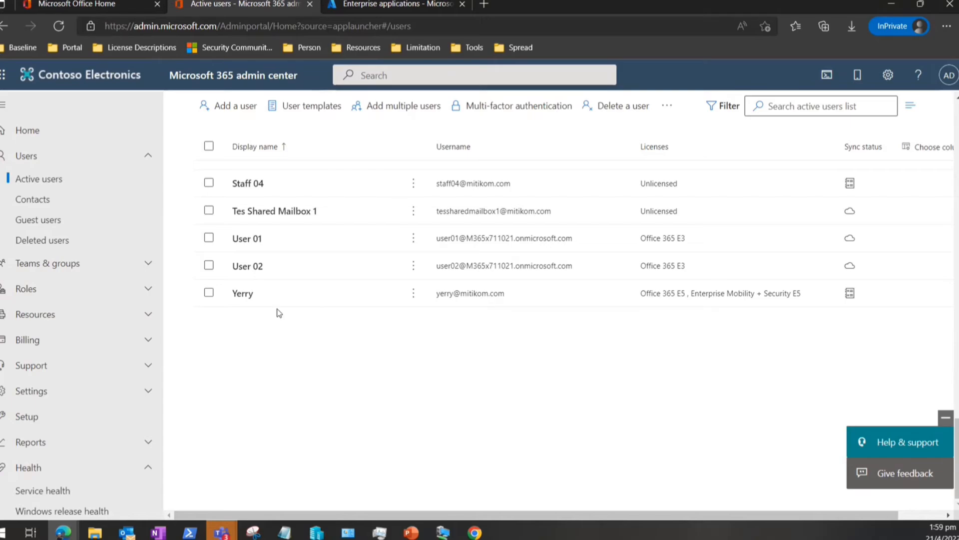
{"action": "left_click", "coordinate": [475, 532]}
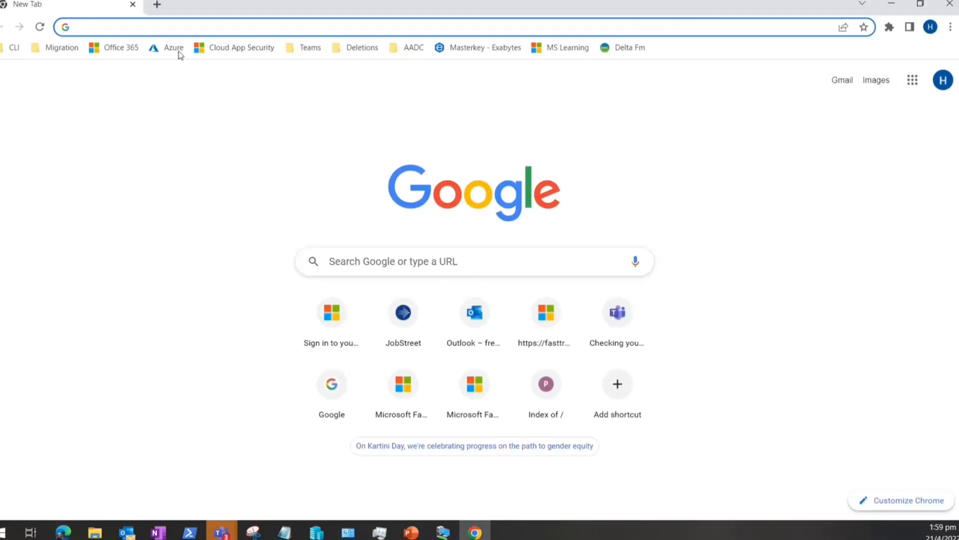
- Open Office 365 in a new Incognito window and launch MyWebApps02 from the app launcher
{"action": "left_click", "coordinate": [125, 52]}
{"action": "left_click", "coordinate": [949, 30]}
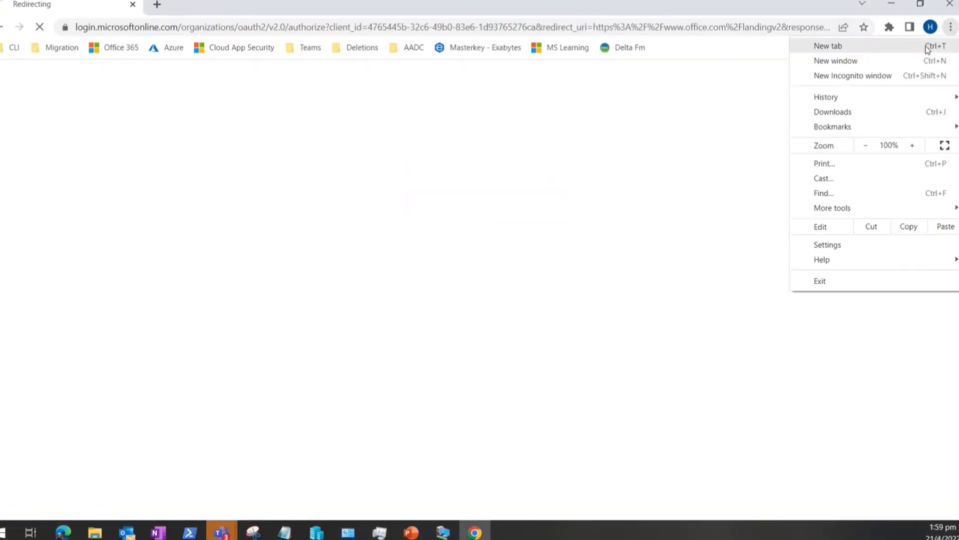
{"action": "left_click", "coordinate": [889, 75]}
{"action": "left_click", "coordinate": [897, 4]}
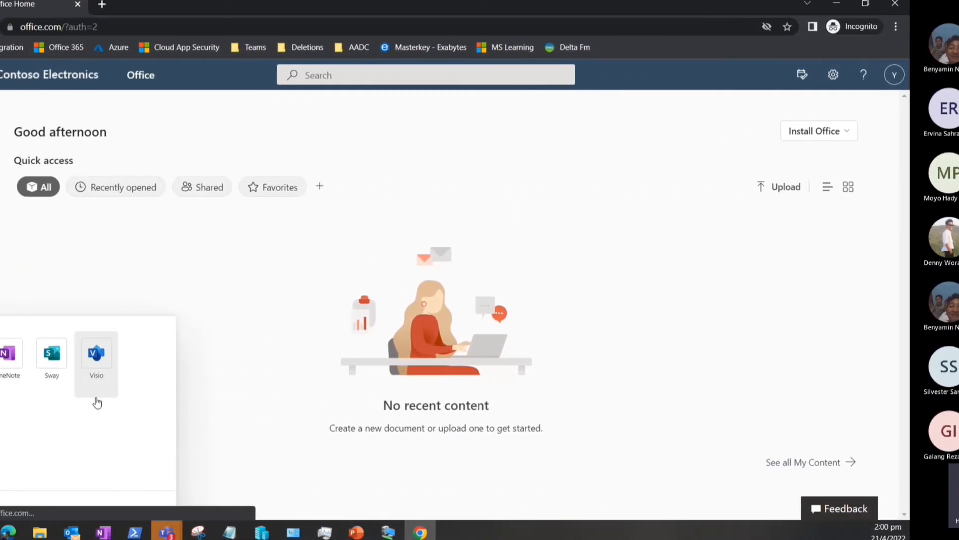
{"action": "left_click", "coordinate": [5, 74]}
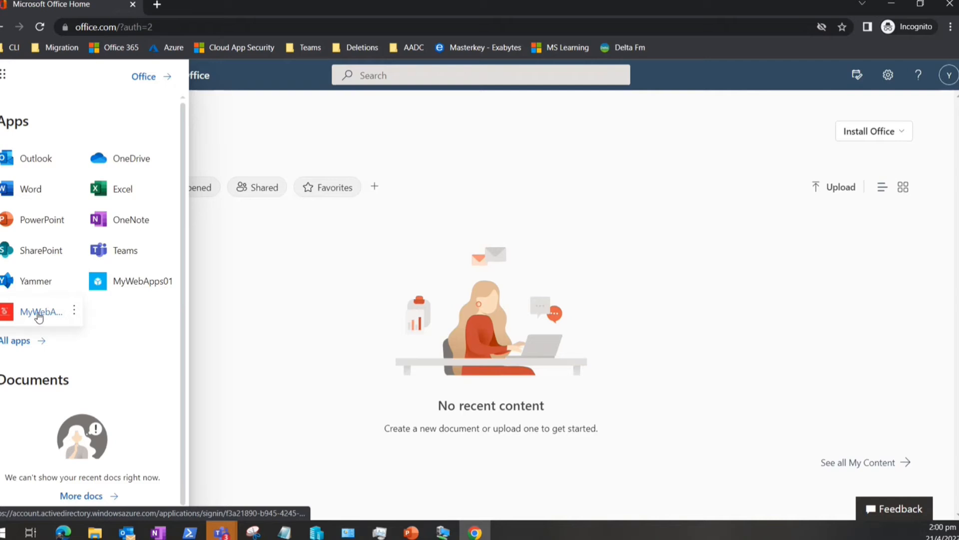
{"action": "left_click", "coordinate": [38, 315]}
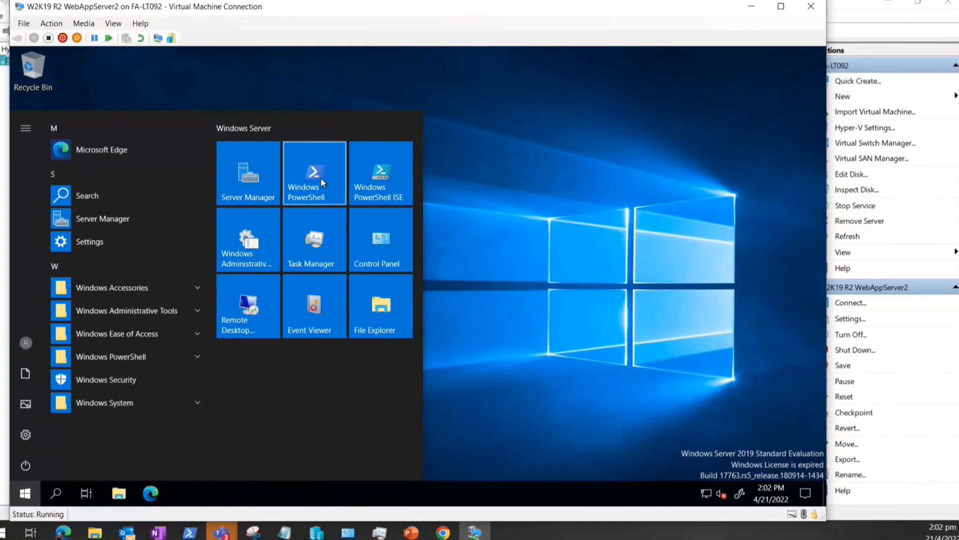
- Open Server Manager on WebAppServer2 and view Local Server properties for SV07 at 192.168.137.107
{"action": "left_click", "coordinate": [253, 174]}
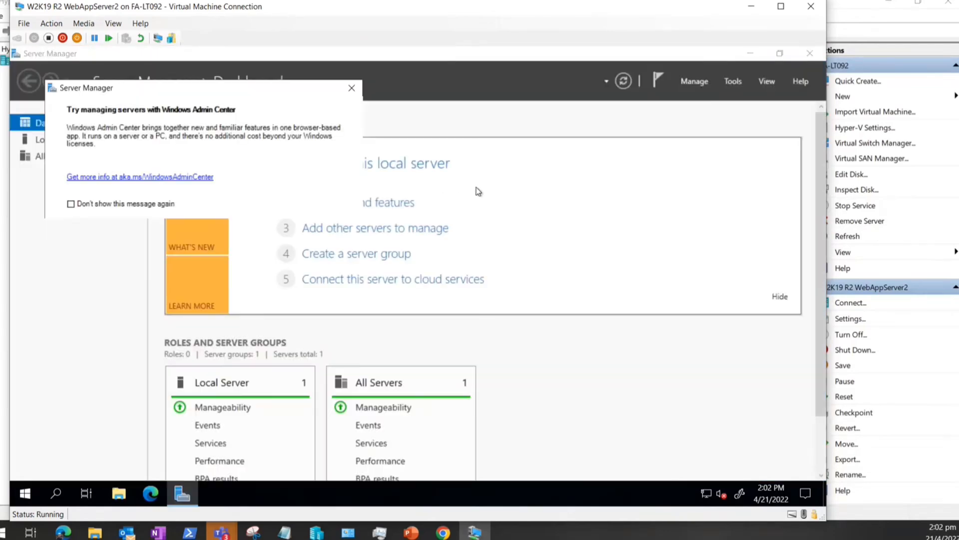
{"action": "left_click", "coordinate": [353, 89]}
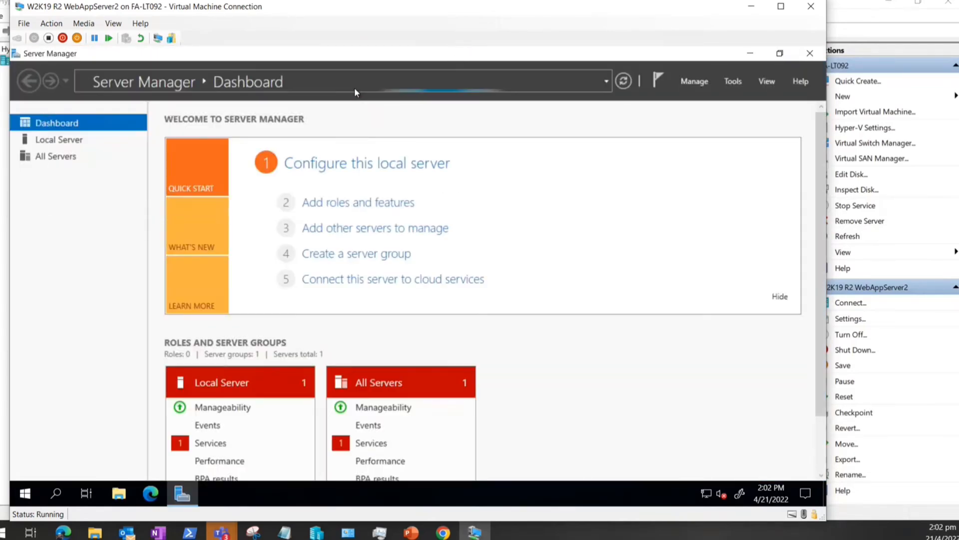
{"action": "left_click", "coordinate": [702, 83]}
{"action": "left_click", "coordinate": [733, 83]}
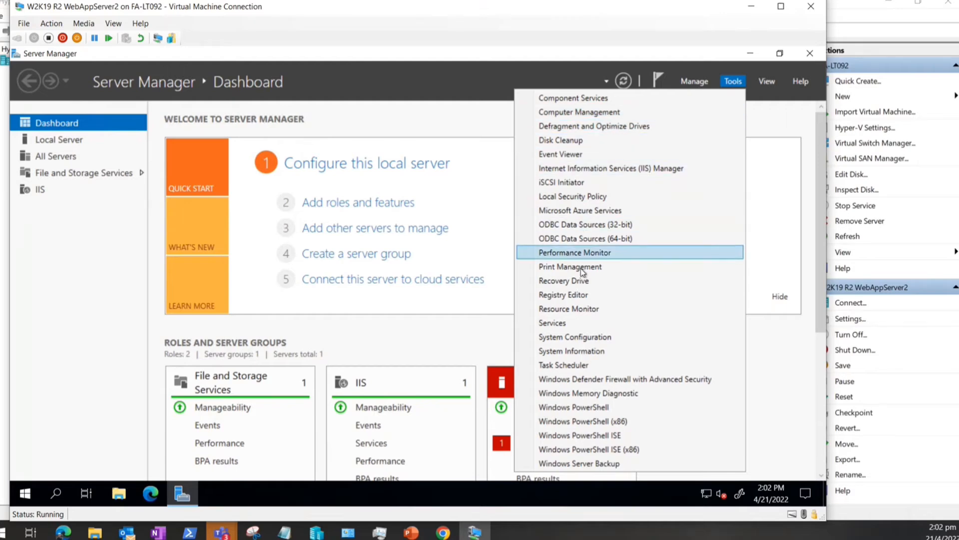
{"action": "left_click", "coordinate": [530, 61]}
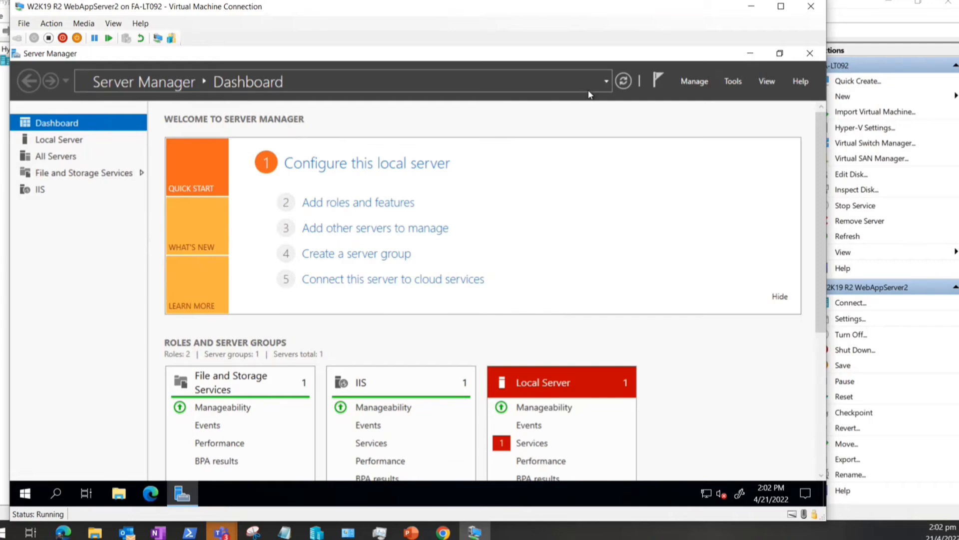
{"action": "left_click", "coordinate": [610, 82]}
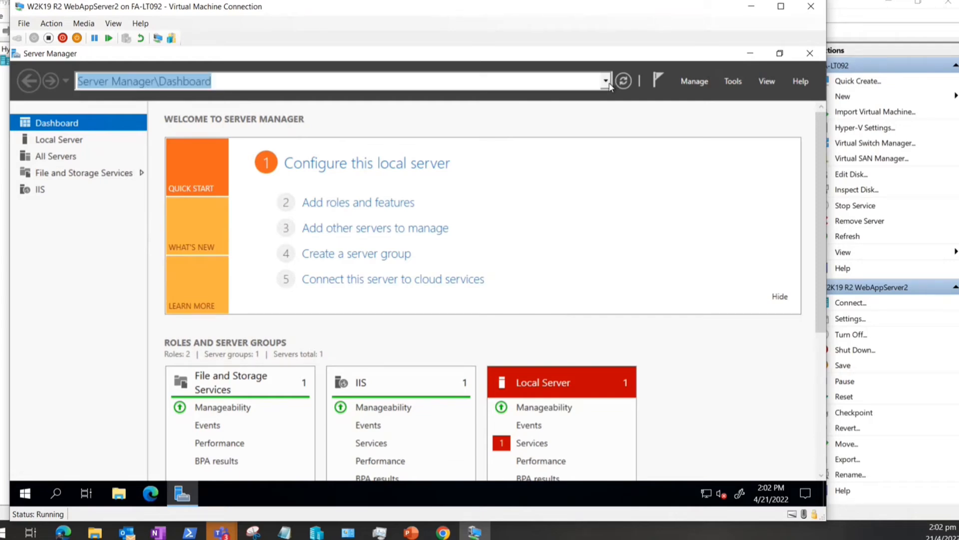
{"action": "left_click", "coordinate": [633, 58]}
{"action": "left_click", "coordinate": [65, 140]}
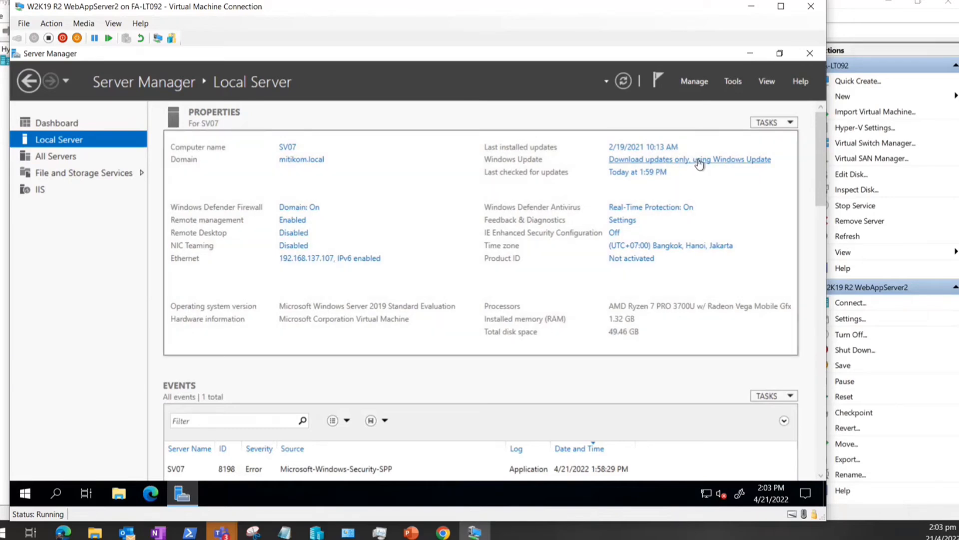
- Browse Server Manager's TASKS, Manage and Tools menus for the local server
{"action": "left_click", "coordinate": [792, 122]}
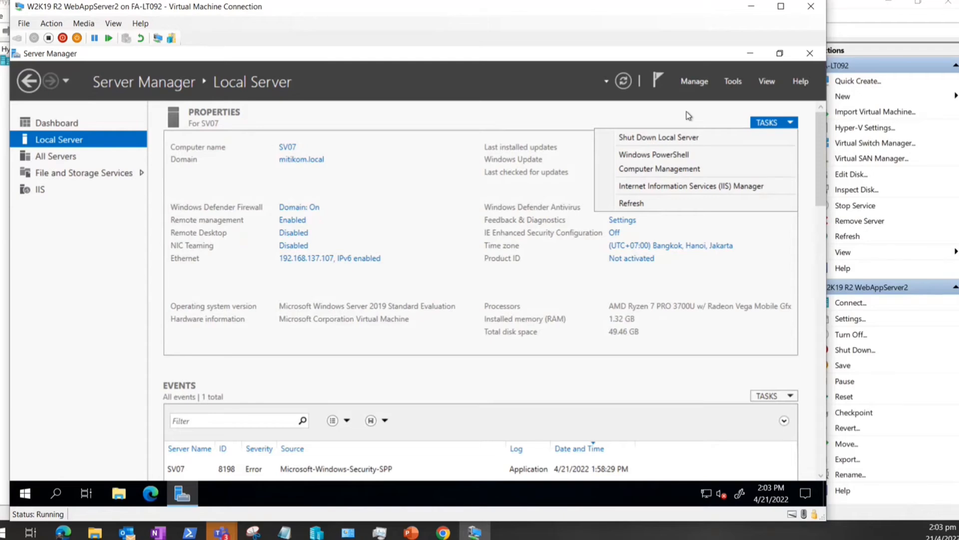
{"action": "left_click", "coordinate": [733, 79]}
{"action": "left_click", "coordinate": [733, 79]}
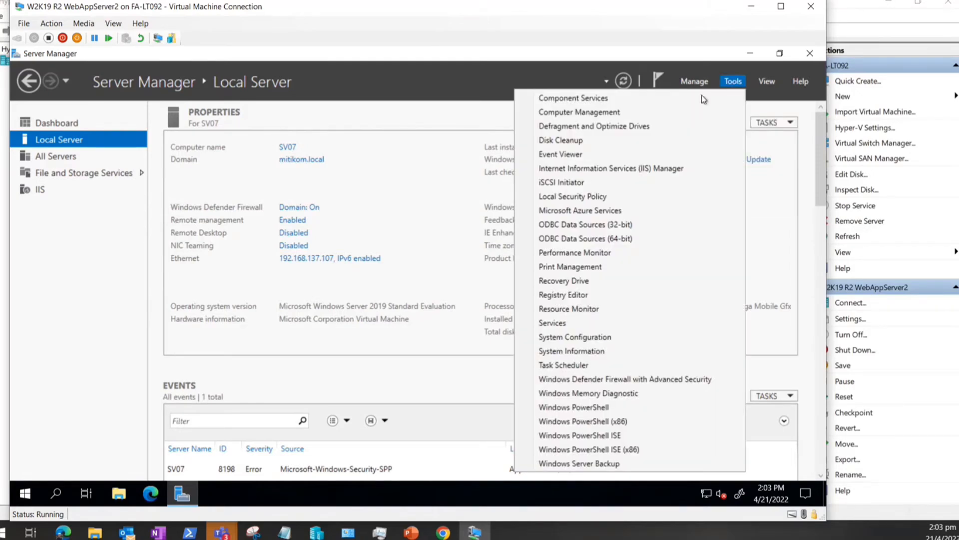
{"action": "left_click", "coordinate": [707, 85]}
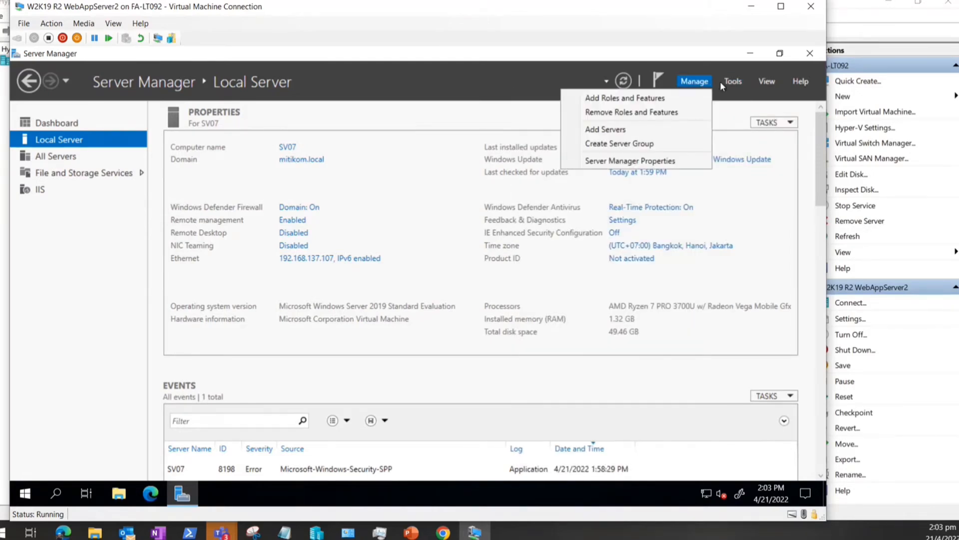
{"action": "left_click", "coordinate": [733, 84]}
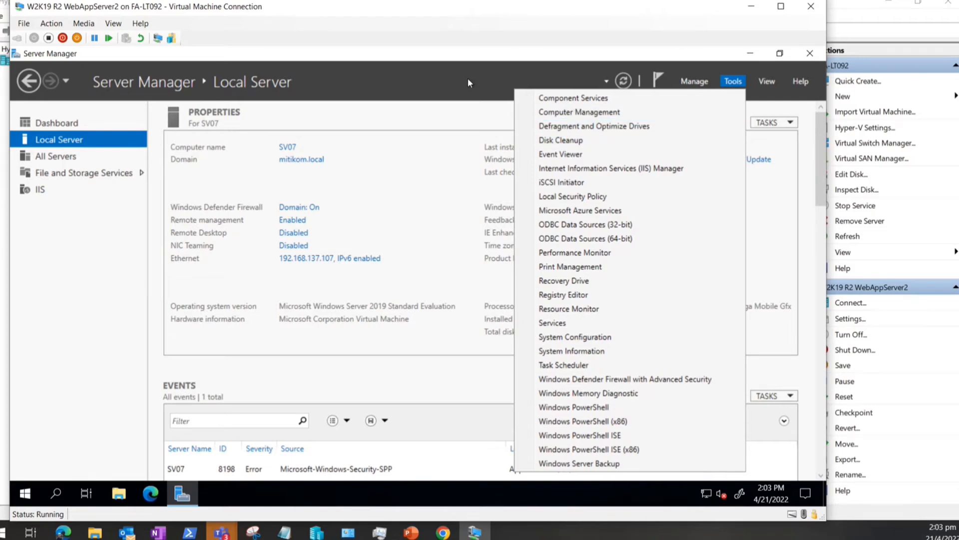
{"action": "left_click", "coordinate": [529, 81]}
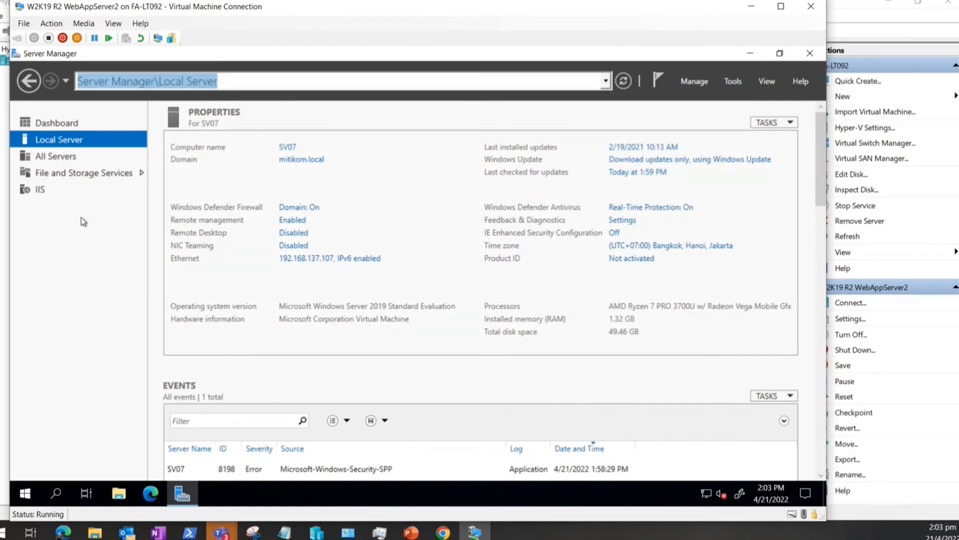
- Show the IIS page listing SV07 as online and view SV07's actions
{"action": "left_click", "coordinate": [41, 190]}
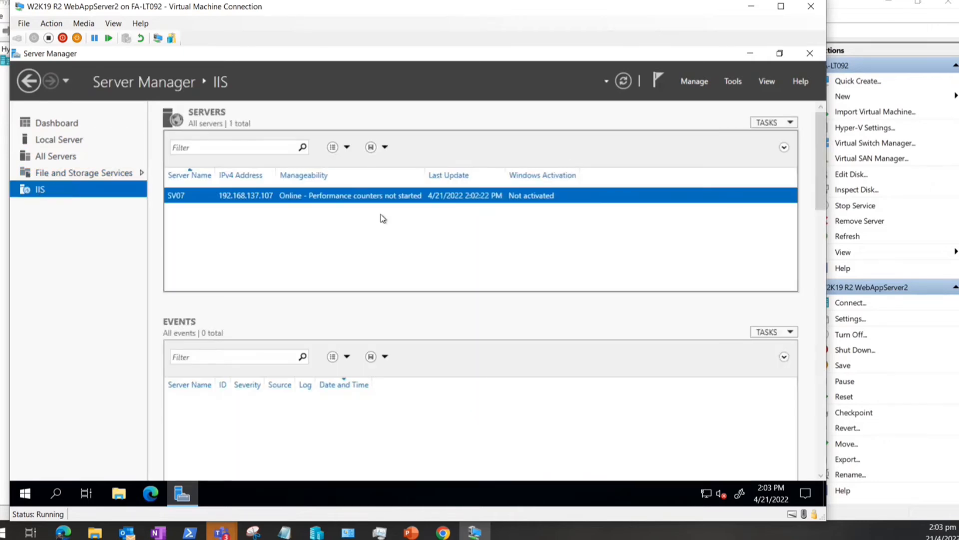
{"action": "right_click", "coordinate": [406, 196]}
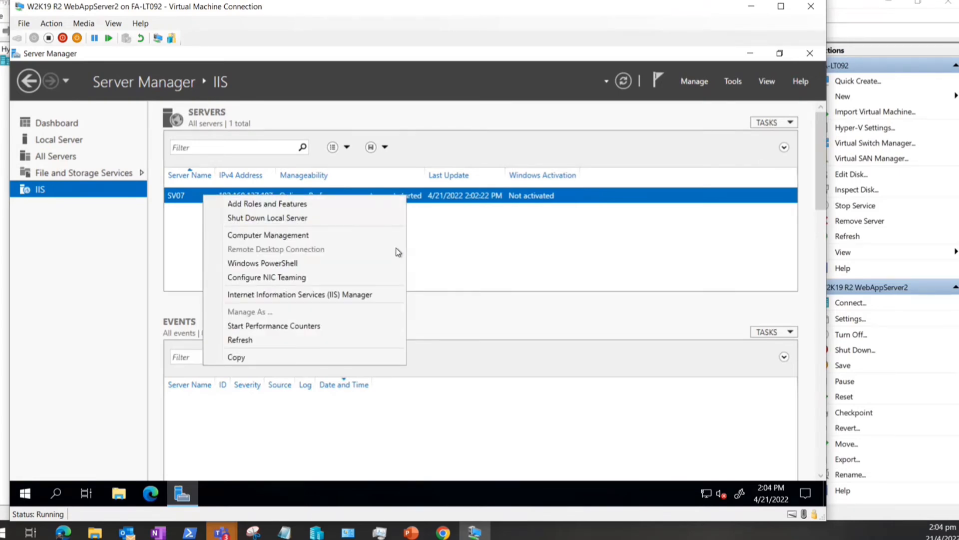
{"action": "left_click", "coordinate": [457, 305]}
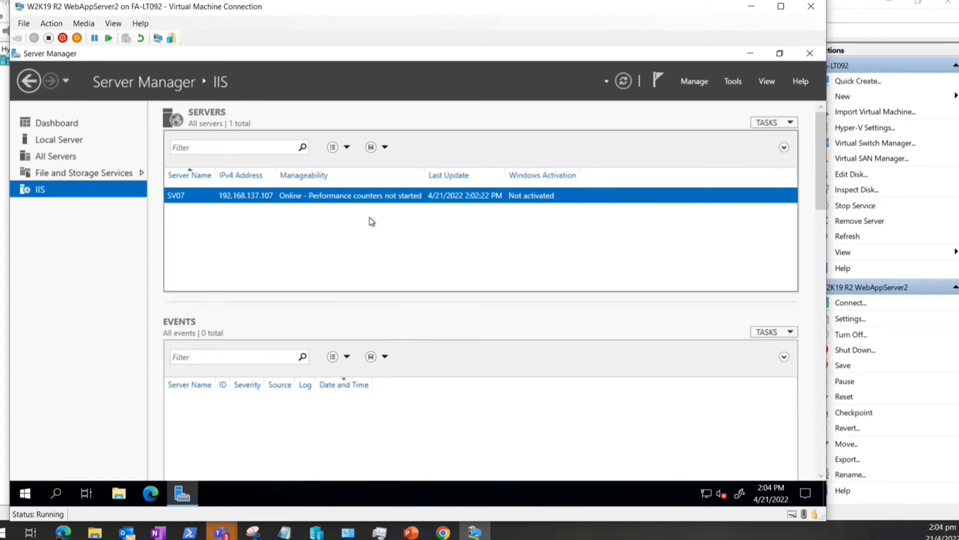
{"action": "left_click", "coordinate": [730, 81]}
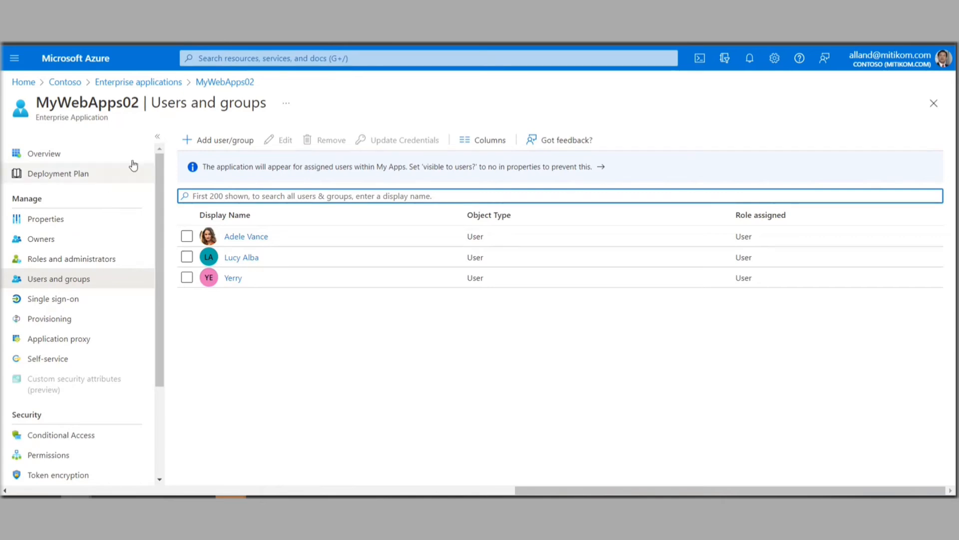
- Open the Properties page of the MyWebApps02 enterprise application
{"action": "left_click", "coordinate": [164, 89]}
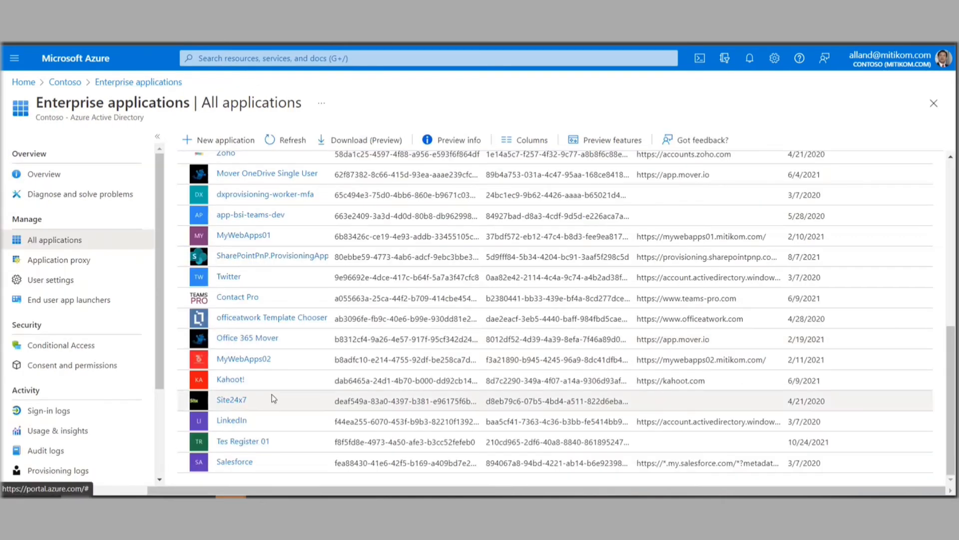
{"action": "left_click", "coordinate": [243, 359]}
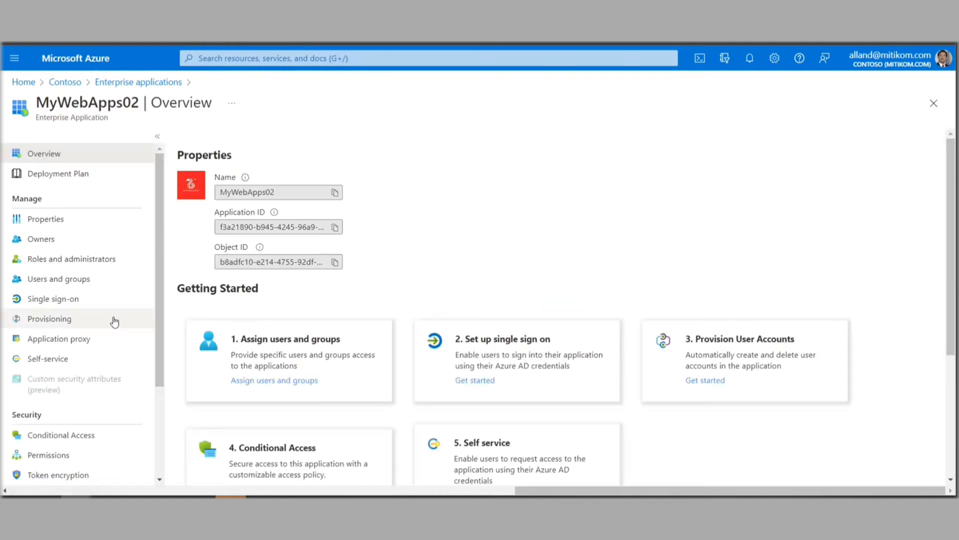
{"action": "left_click", "coordinate": [69, 218]}
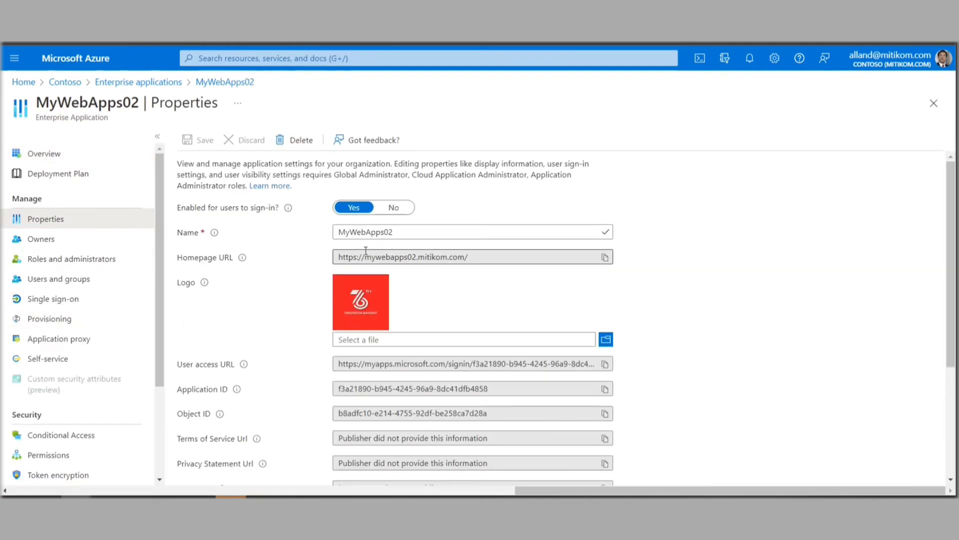
- Inspect MyWebApps02's Homepage URL, User access URL and Reply URL fields
{"action": "left_click", "coordinate": [468, 257]}
{"action": "left_click_drag", "start_coordinate": [468, 257], "coordinate": [340, 265]}
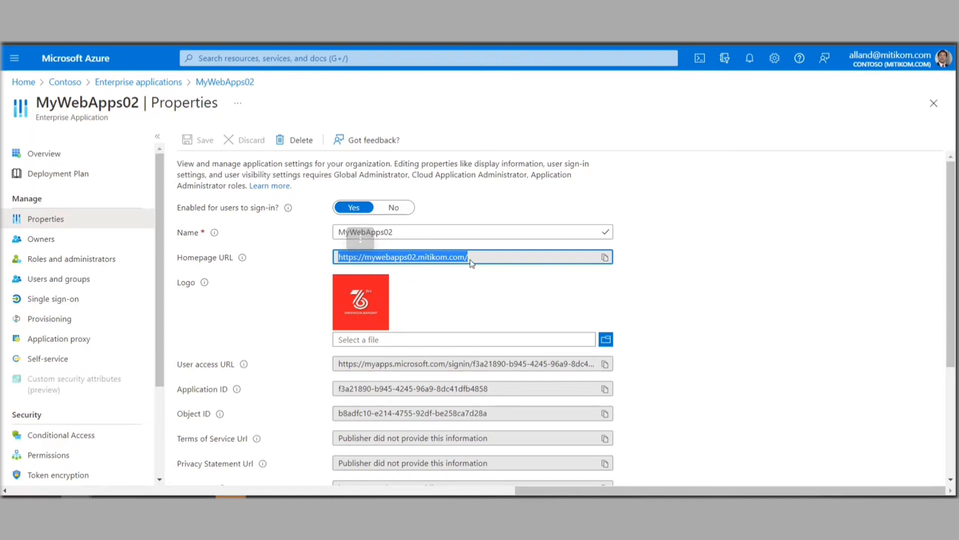
{"action": "scroll", "coordinate": [482, 287], "scroll_direction": "down", "scroll_amount": 1}
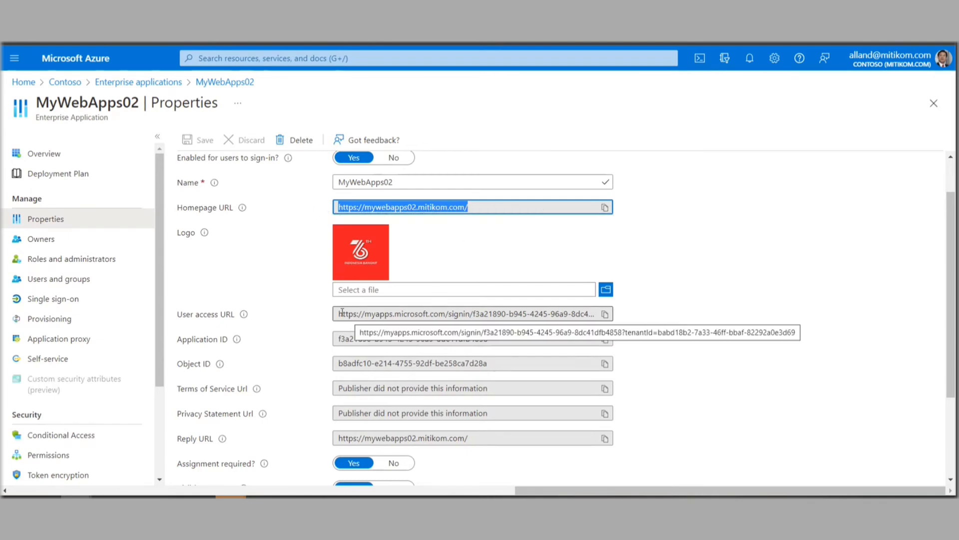
{"action": "left_click_drag", "start_coordinate": [338, 316], "coordinate": [463, 314]}
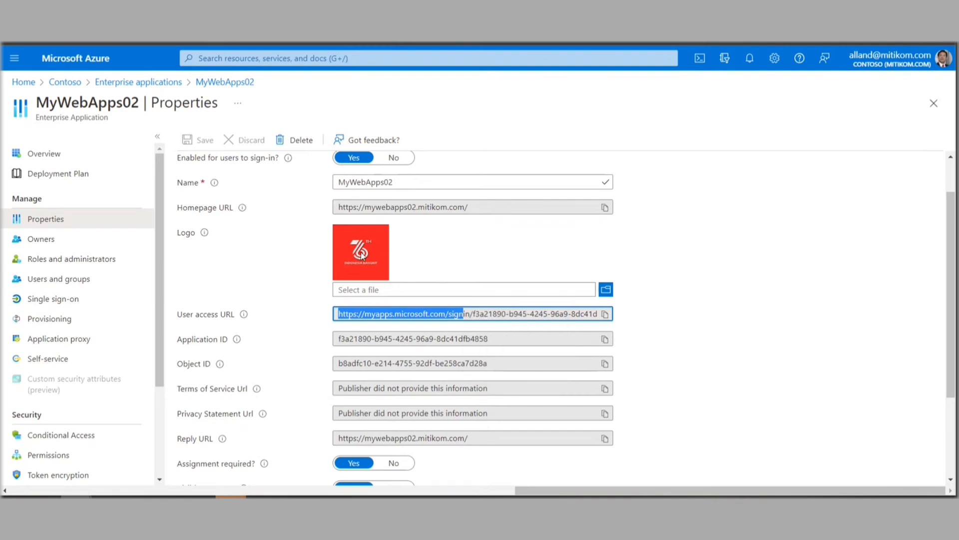
{"action": "left_click", "coordinate": [657, 270]}
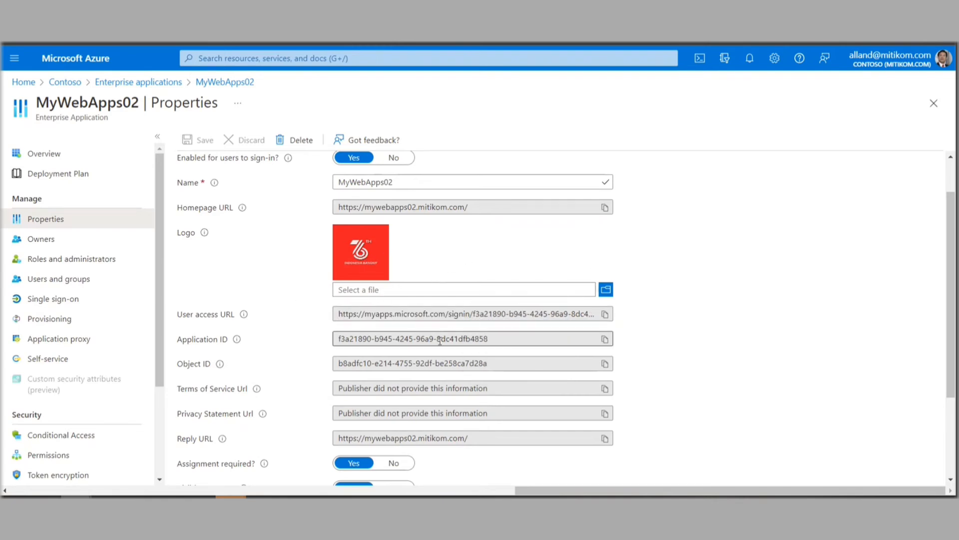
{"action": "scroll", "coordinate": [393, 255], "scroll_direction": "down", "scroll_amount": 2}
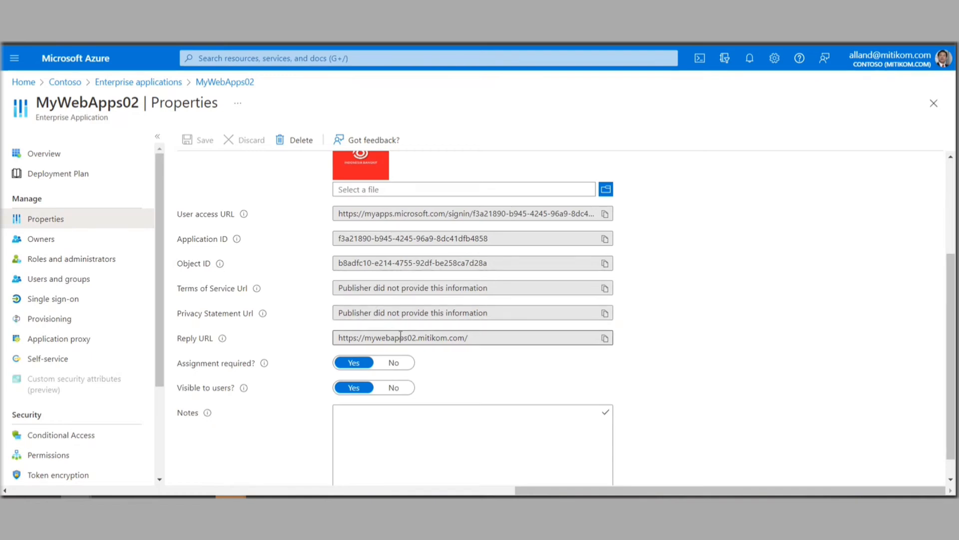
{"action": "scroll", "coordinate": [470, 351], "scroll_direction": "down", "scroll_amount": 1}
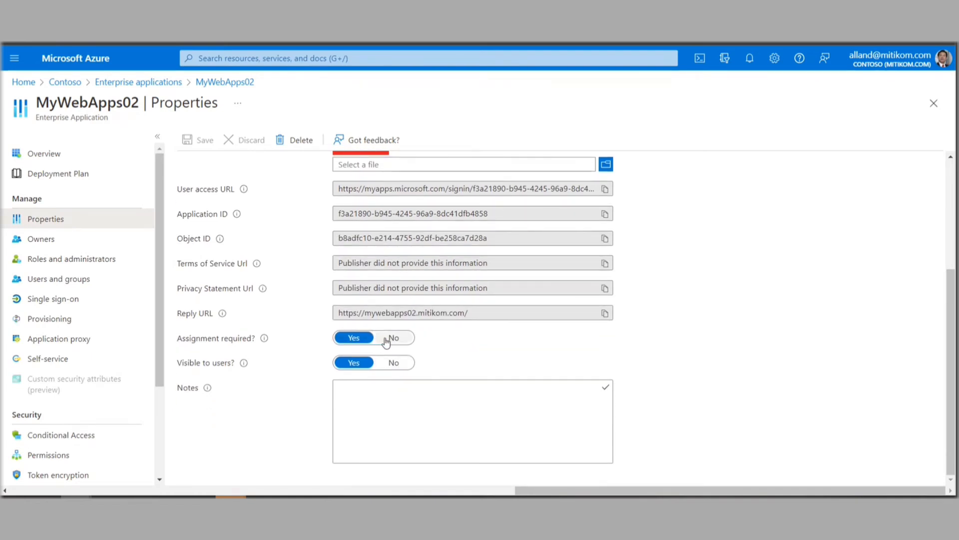
- Review MyWebApps02's owners, roles, assigned users and groups, and single sign-on methods
{"action": "left_click", "coordinate": [82, 245]}
{"action": "left_click", "coordinate": [84, 265]}
{"action": "left_click", "coordinate": [84, 278]}
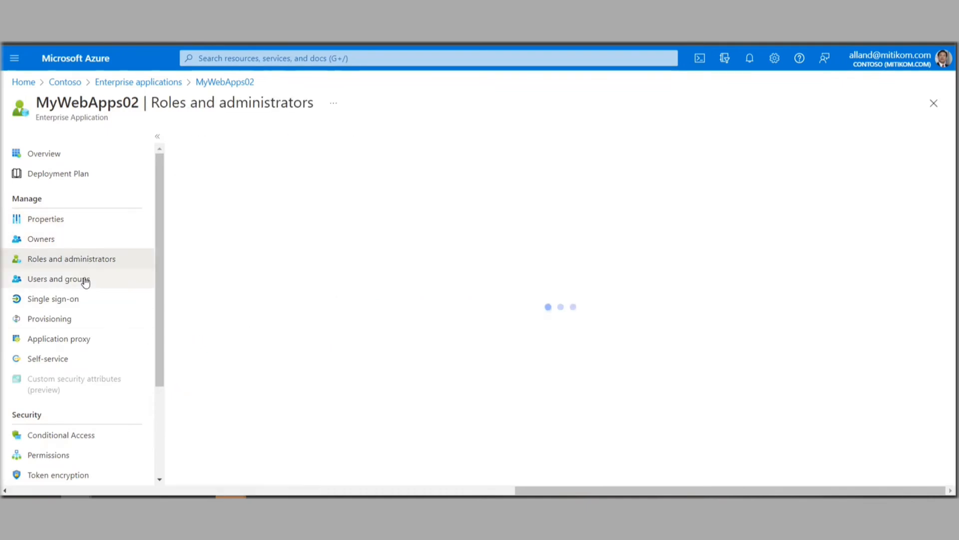
{"action": "left_click", "coordinate": [84, 303]}
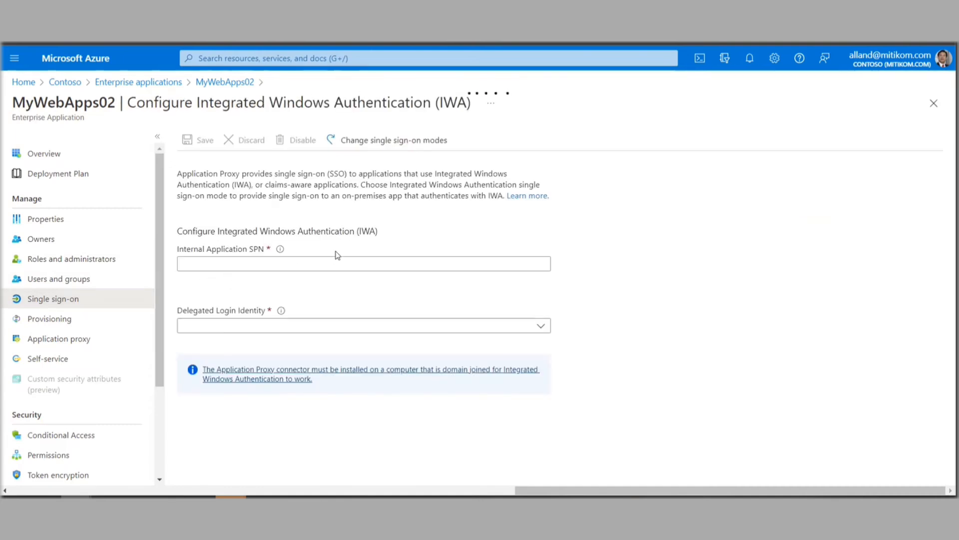
{"action": "left_click", "coordinate": [403, 152]}
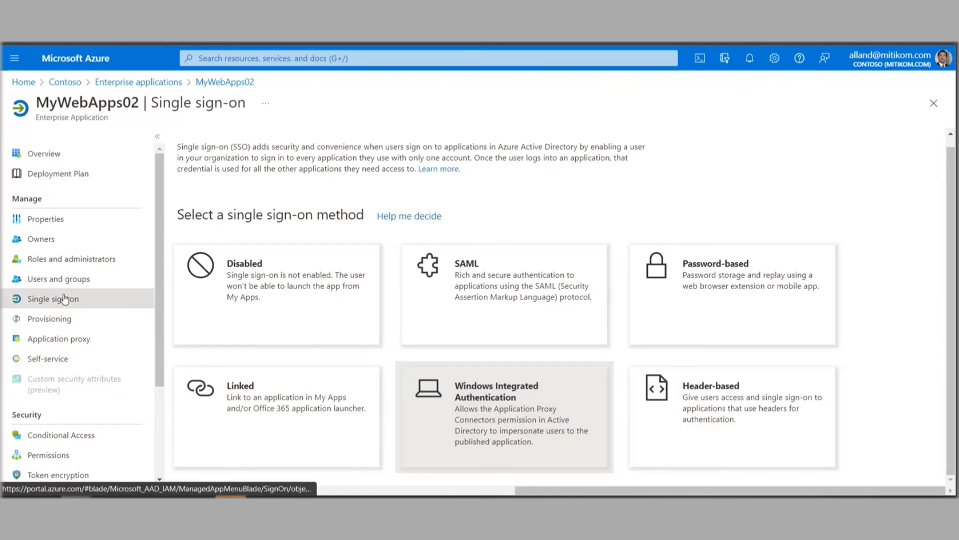
- Check its application proxy and conditional access policies, then return to the Contoso tenant overview
{"action": "left_click", "coordinate": [65, 342]}
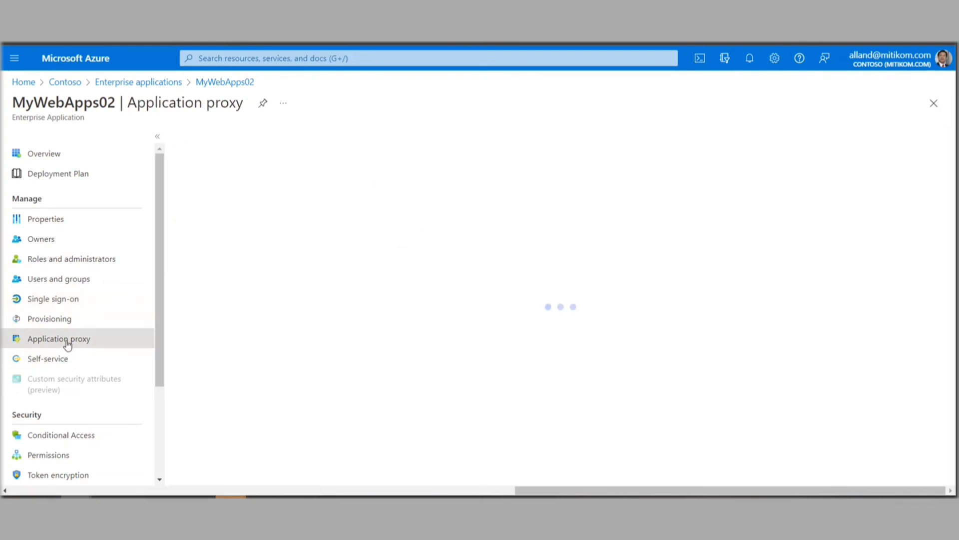
{"action": "left_click", "coordinate": [70, 436]}
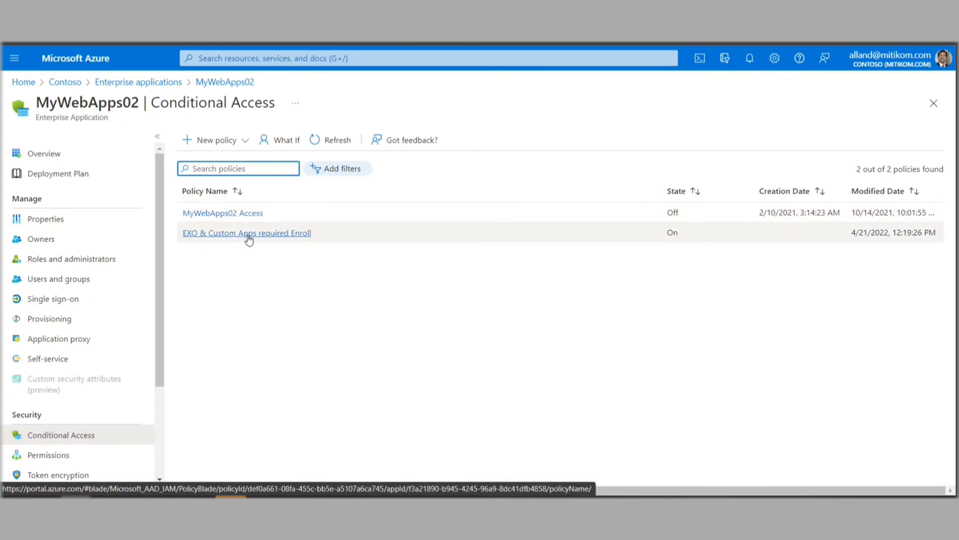
{"action": "left_click", "coordinate": [76, 153]}
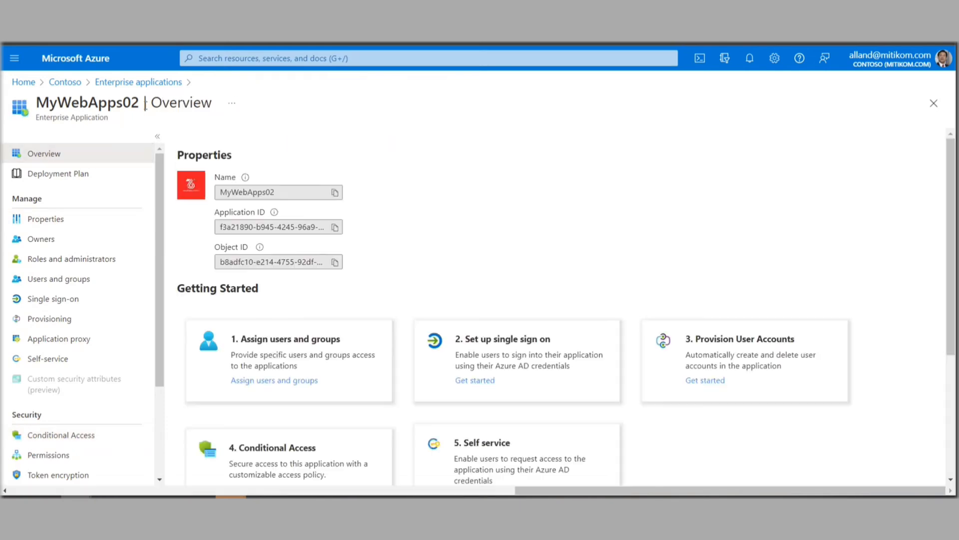
{"action": "left_click", "coordinate": [165, 82]}
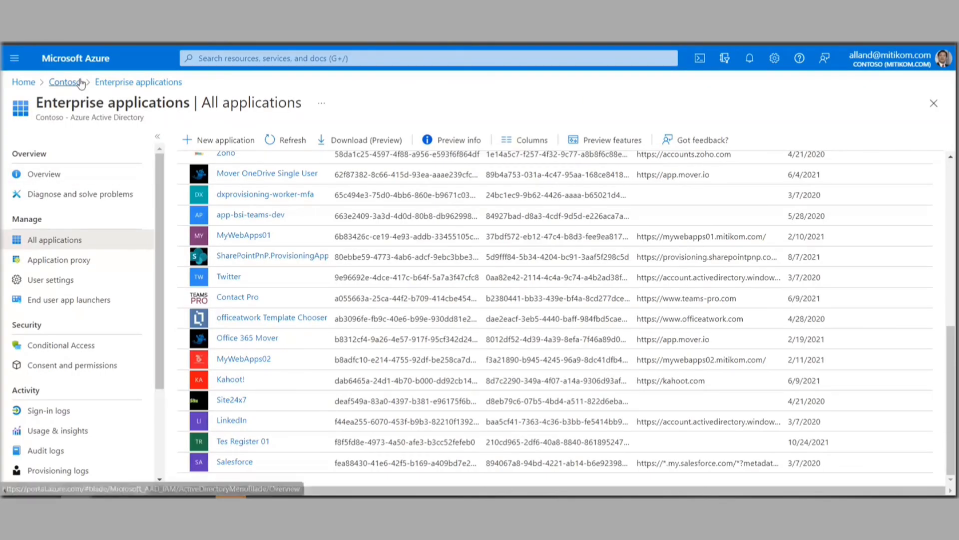
{"action": "left_click", "coordinate": [60, 82]}
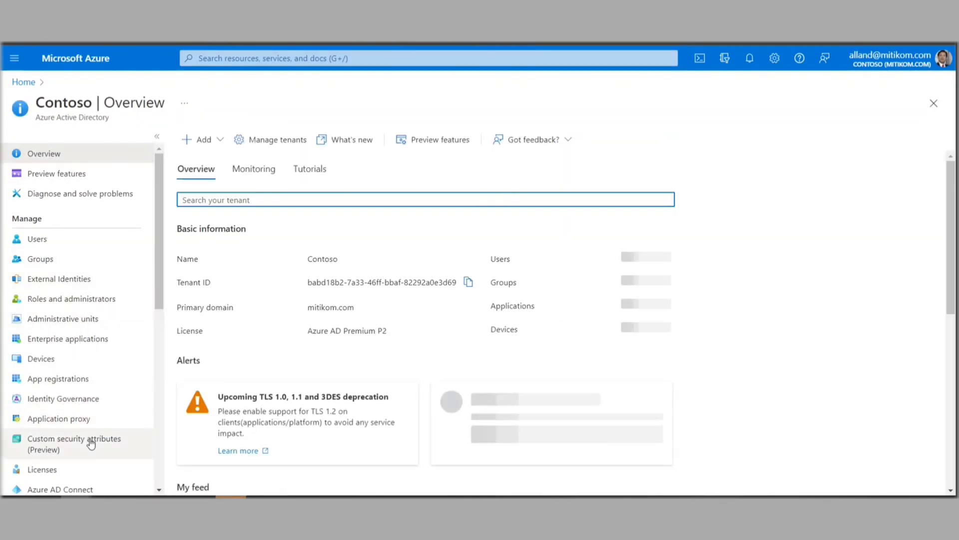
{"action": "scroll", "coordinate": [91, 444], "scroll_direction": "down", "scroll_amount": 6}
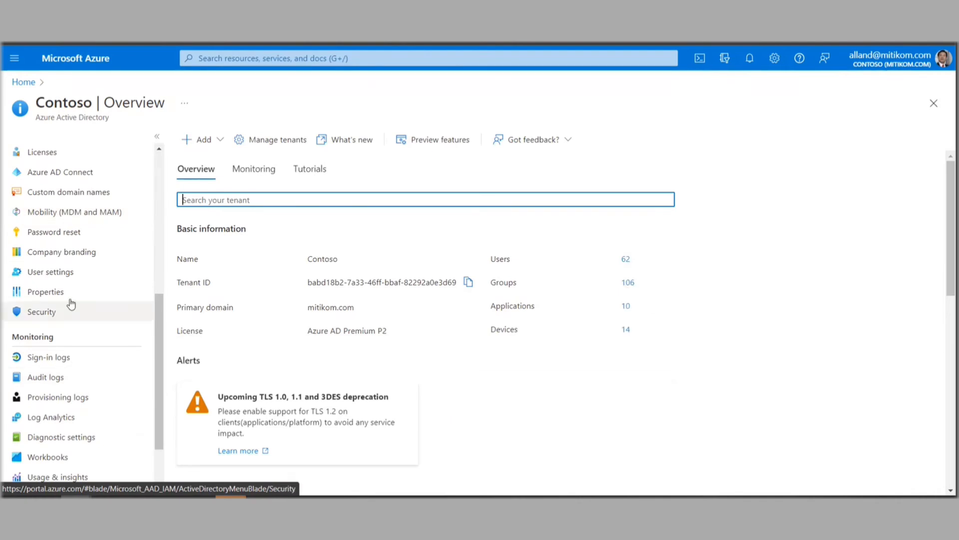
- Open the 'Access Teams via Browser require MFA' policy from Security > Conditional Access
{"action": "left_click", "coordinate": [69, 311]}
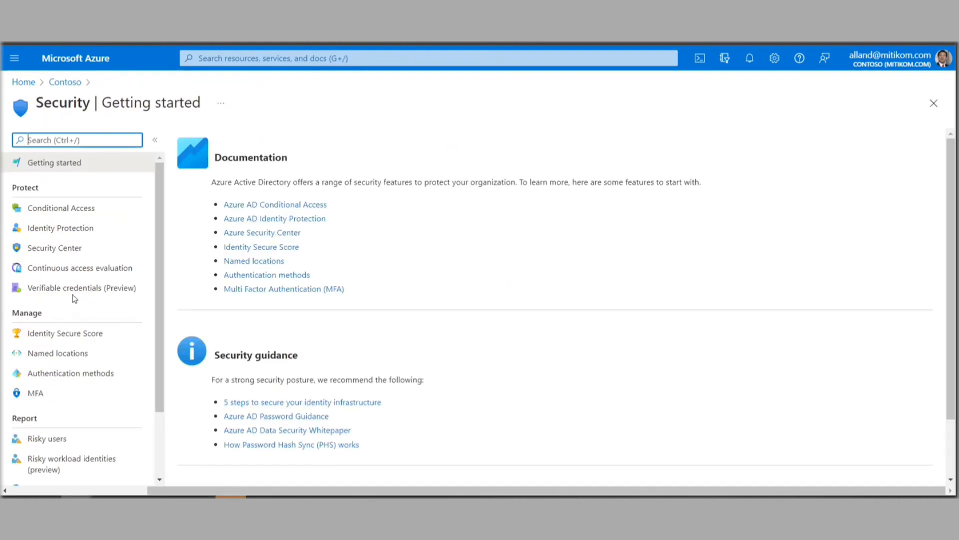
{"action": "left_click", "coordinate": [88, 213]}
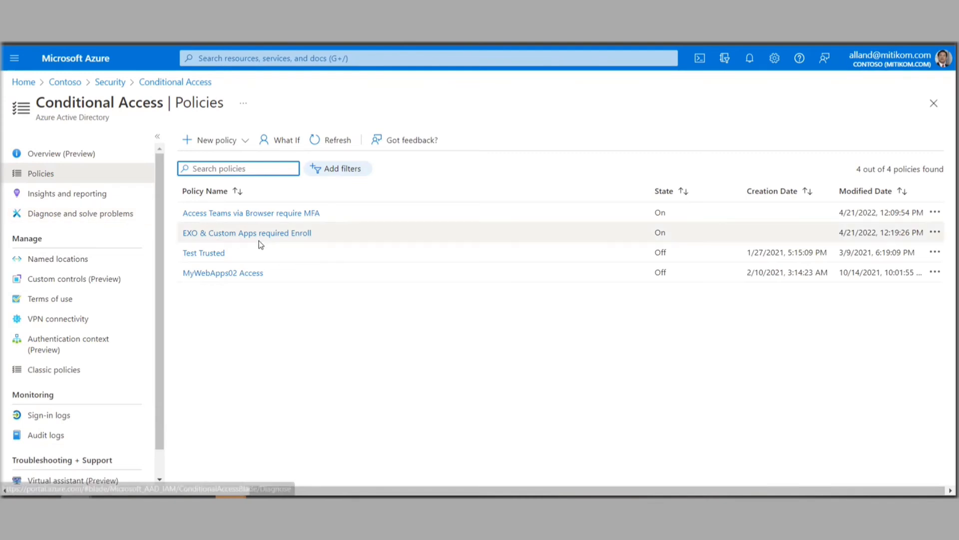
{"action": "left_click", "coordinate": [257, 214]}
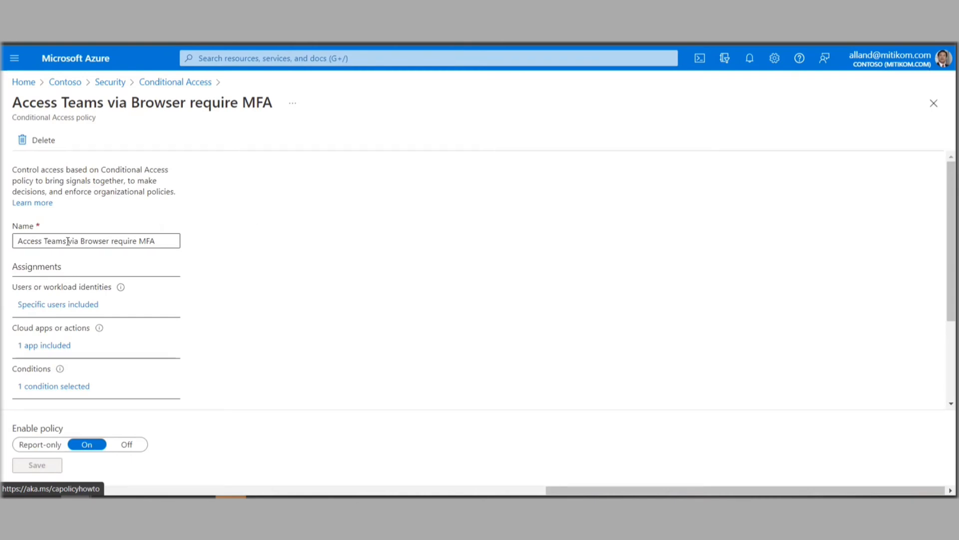
{"action": "left_click_drag", "start_coordinate": [68, 240], "coordinate": [218, 242]}
{"action": "left_click", "coordinate": [220, 238]}
{"action": "scroll", "coordinate": [220, 238], "scroll_direction": "down", "scroll_amount": 2}
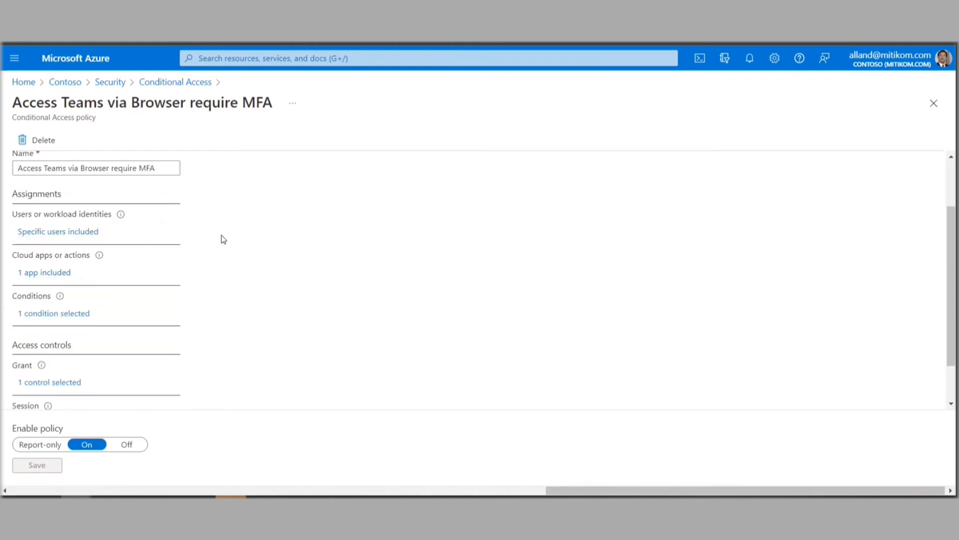
- Inspect the included users (group MSG-IntuneSales01), trial-pick Groups Trial 1, and close the picker unapplied
{"action": "left_click", "coordinate": [86, 229]}
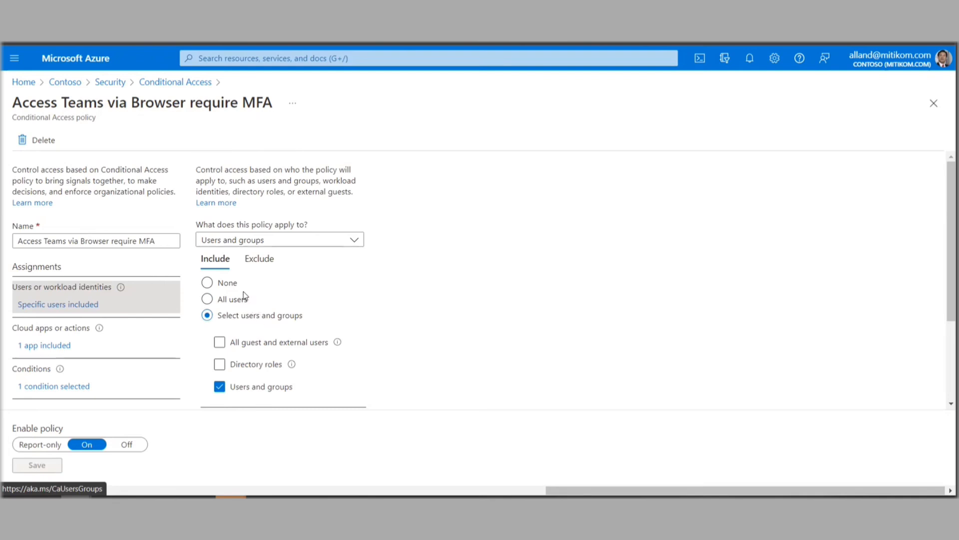
{"action": "scroll", "coordinate": [245, 296], "scroll_direction": "down", "scroll_amount": 2}
{"action": "scroll", "coordinate": [243, 285], "scroll_direction": "up", "scroll_amount": 2}
{"action": "scroll", "coordinate": [291, 305], "scroll_direction": "down", "scroll_amount": 2}
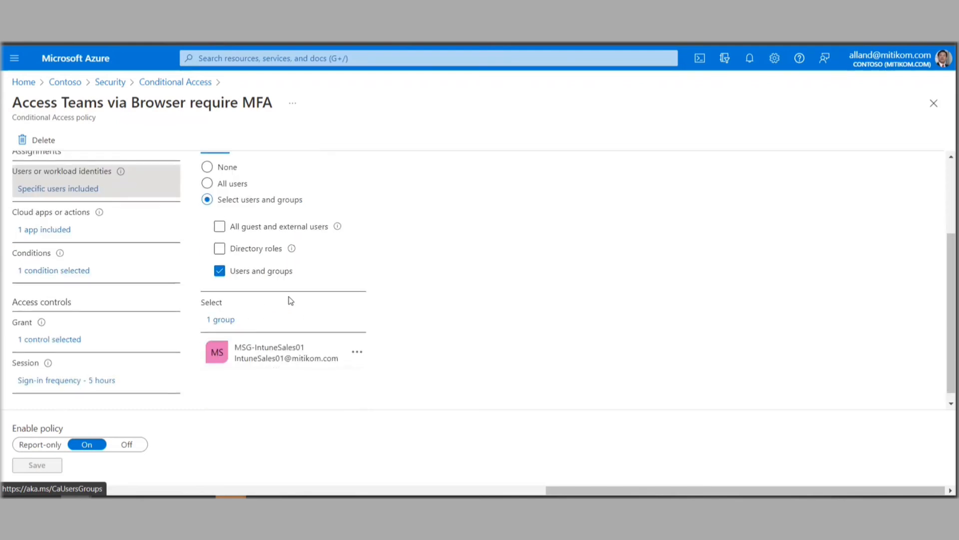
{"action": "left_click", "coordinate": [232, 318]}
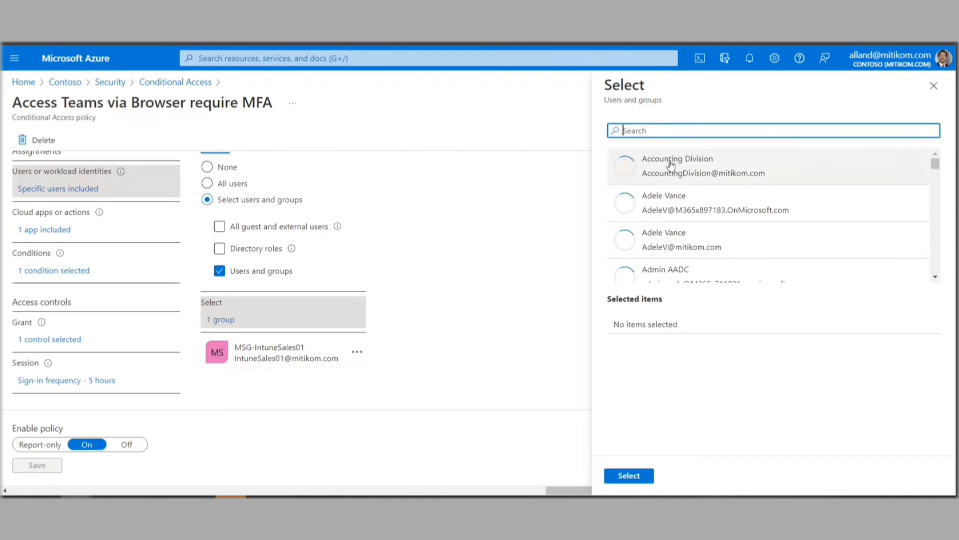
{"action": "scroll", "coordinate": [672, 200], "scroll_direction": "down", "scroll_amount": 1}
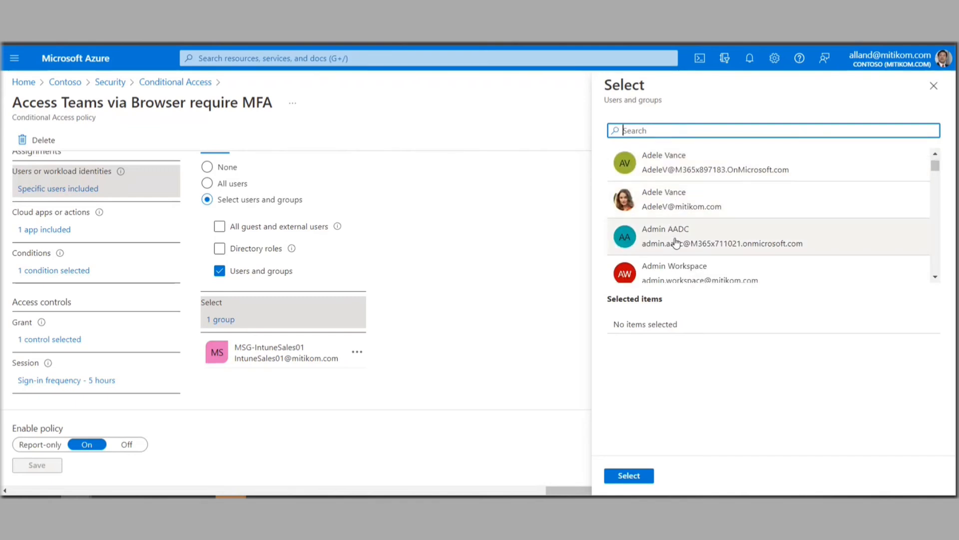
{"action": "scroll", "coordinate": [676, 248], "scroll_direction": "down", "scroll_amount": 1}
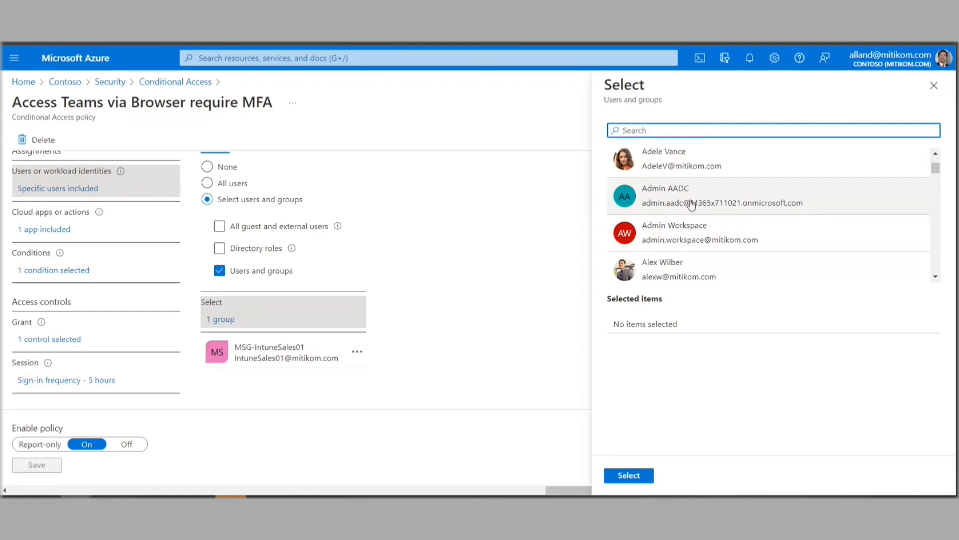
{"action": "scroll", "coordinate": [670, 195], "scroll_direction": "up", "scroll_amount": 2}
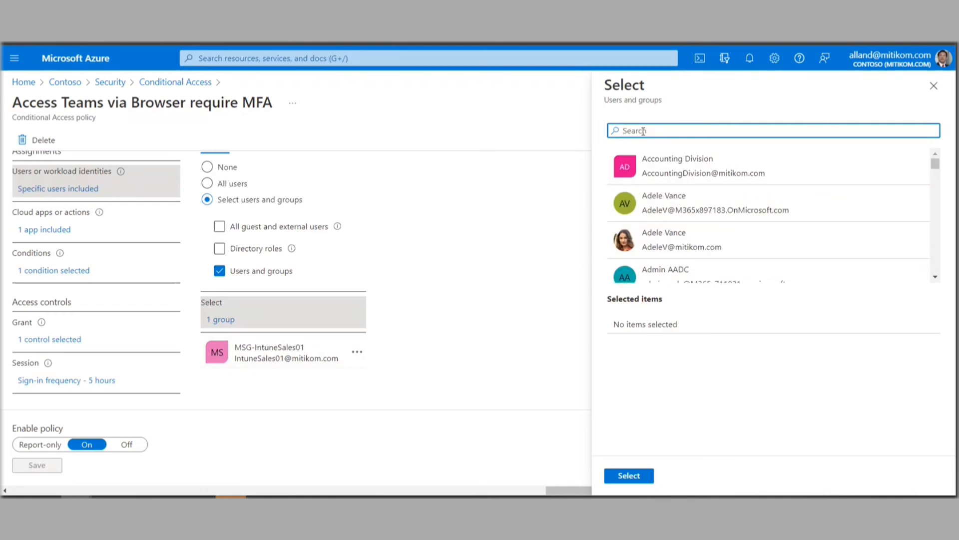
{"action": "type", "text": "group"}
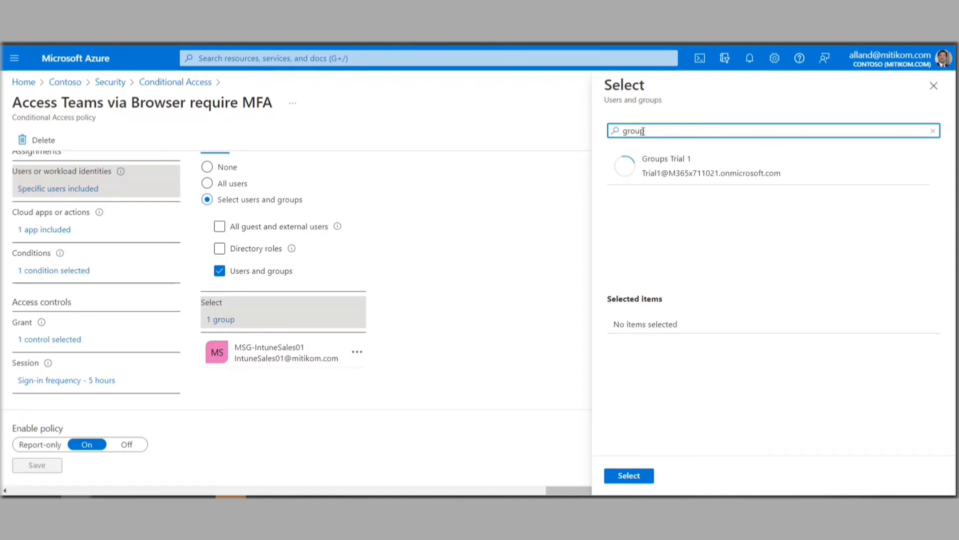
{"action": "left_click", "coordinate": [668, 173]}
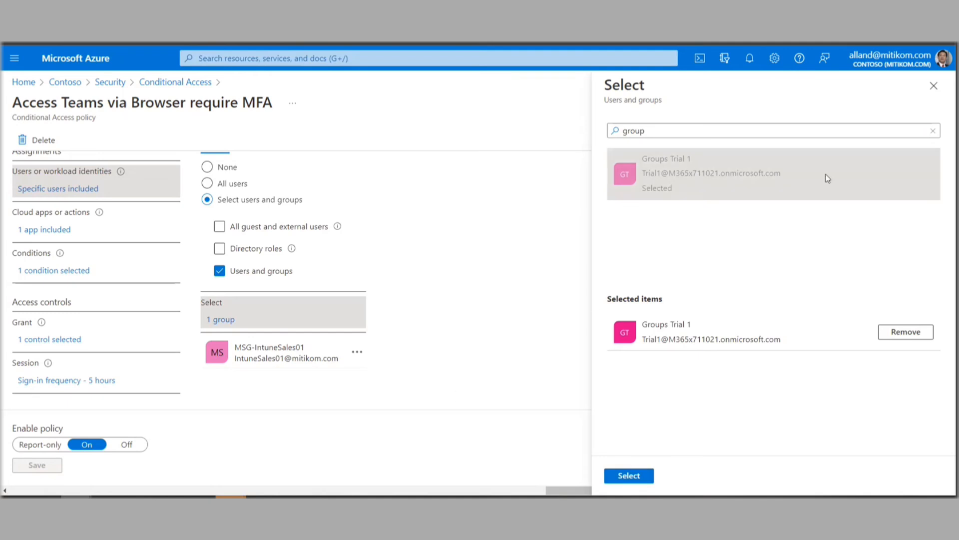
{"action": "left_click", "coordinate": [933, 86]}
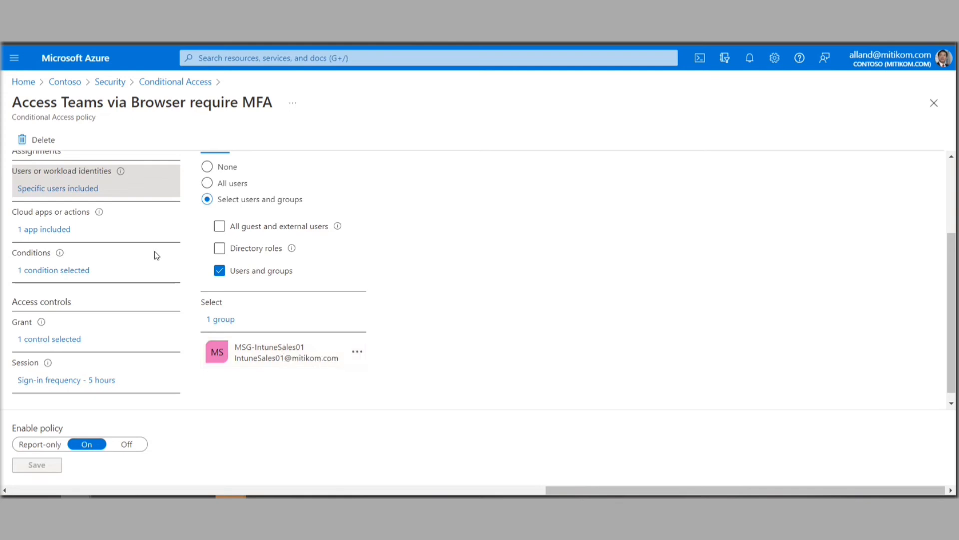
- Show the policy's cloud apps assignment, which includes only Microsoft Teams
{"action": "scroll", "coordinate": [112, 213], "scroll_direction": "up", "scroll_amount": 2}
{"action": "scroll", "coordinate": [176, 287], "scroll_direction": "down", "scroll_amount": 2}
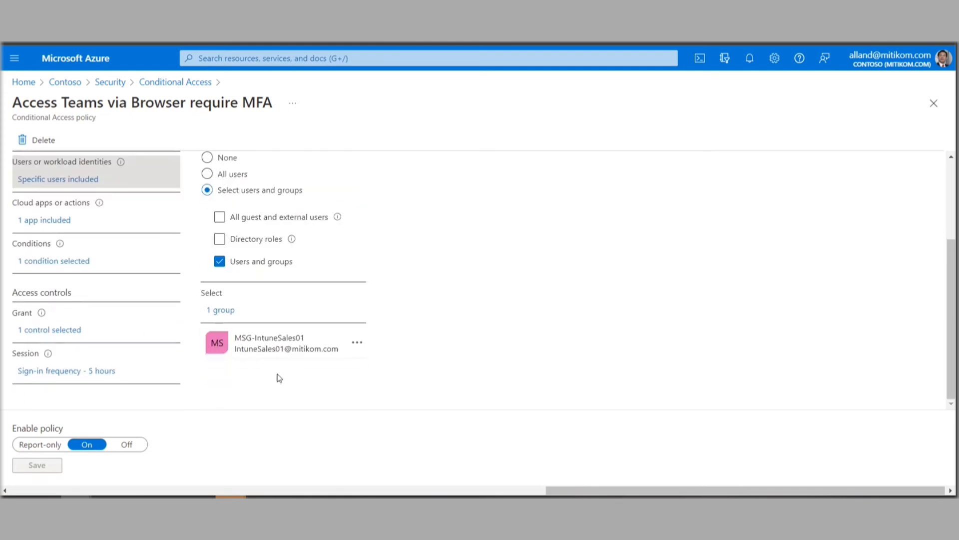
{"action": "scroll", "coordinate": [219, 318], "scroll_direction": "up", "scroll_amount": 2}
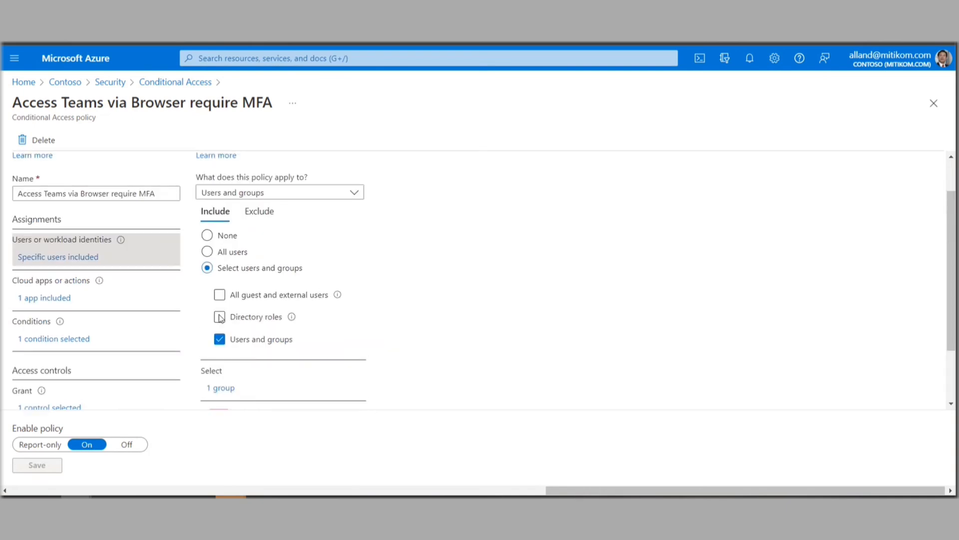
{"action": "left_click", "coordinate": [54, 295]}
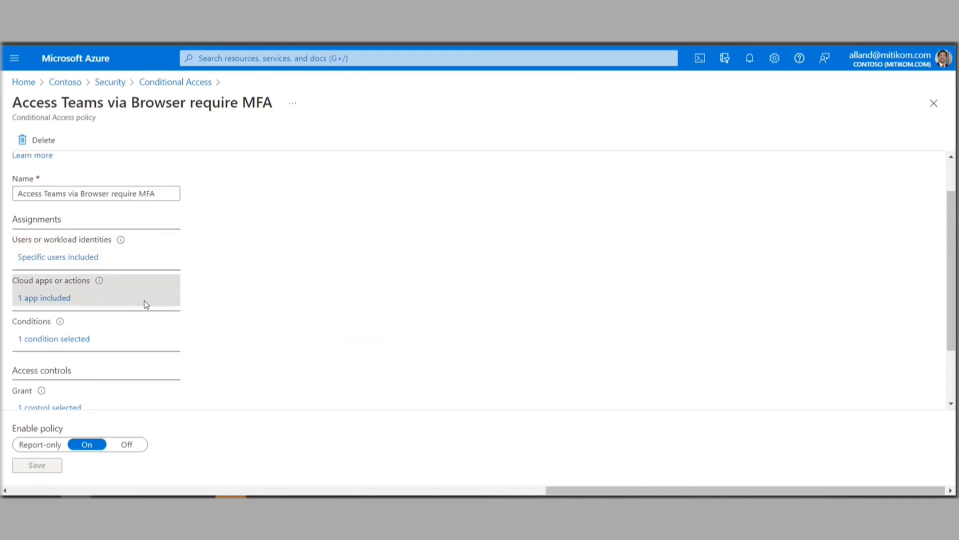
{"action": "scroll", "coordinate": [286, 295], "scroll_direction": "down", "scroll_amount": 2}
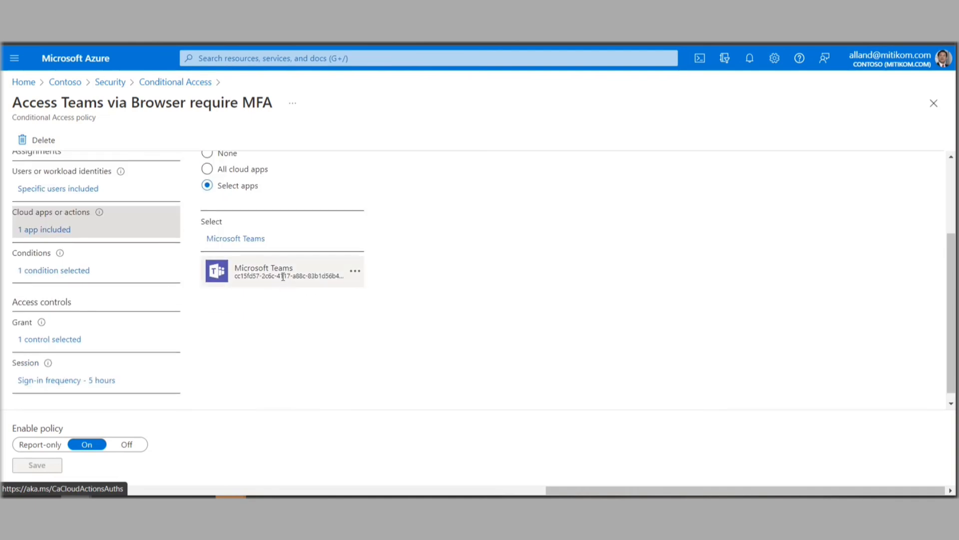
{"action": "scroll", "coordinate": [254, 312], "scroll_direction": "up", "scroll_amount": 2}
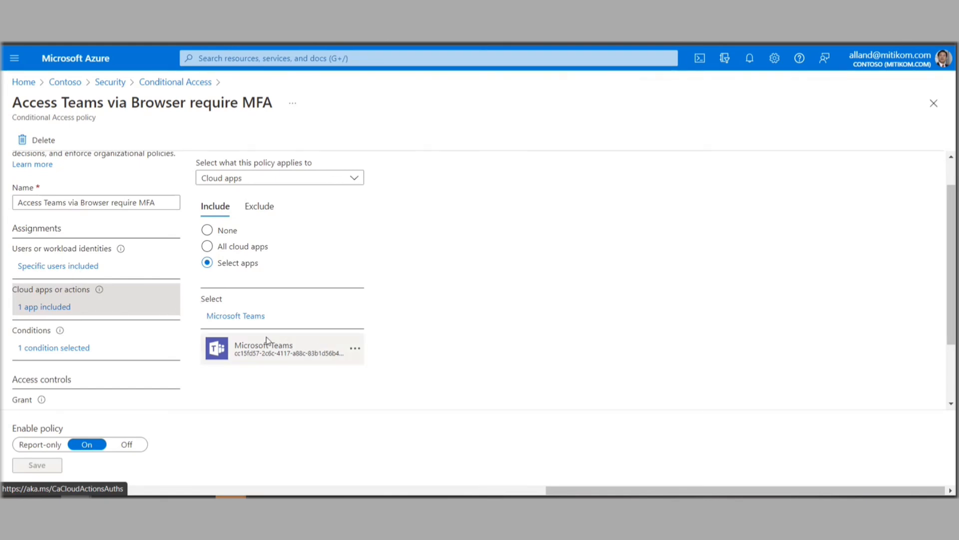
- Trial-select MyWebApps02 and Office 365, discard those edits, and open the policy's conditions
{"action": "left_click", "coordinate": [242, 316]}
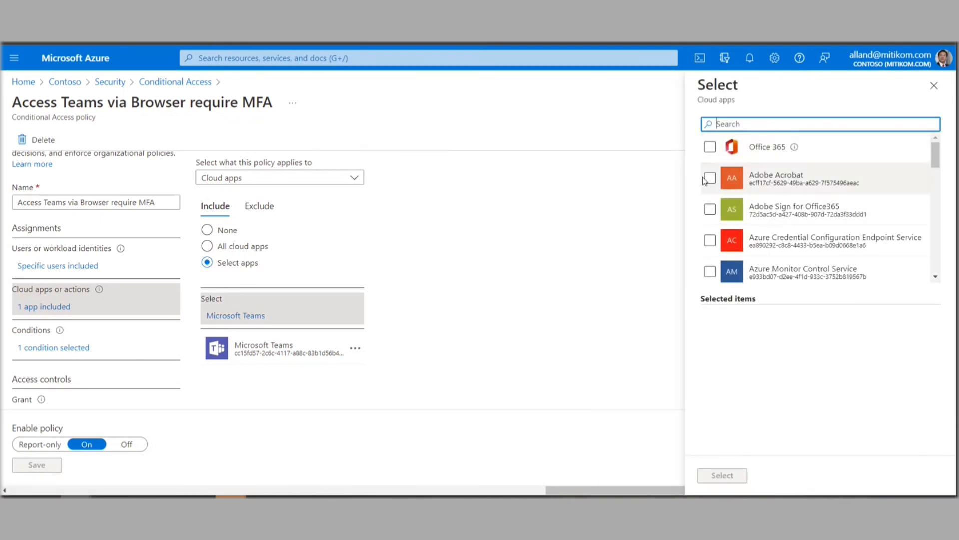
{"action": "scroll", "coordinate": [730, 231], "scroll_direction": "down", "scroll_amount": 3}
{"action": "scroll", "coordinate": [731, 234], "scroll_direction": "up", "scroll_amount": 2}
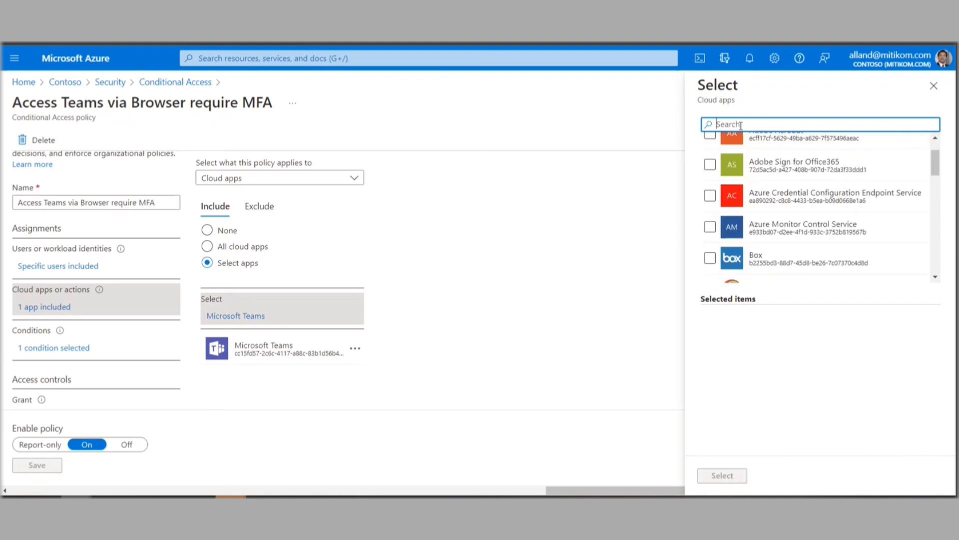
{"action": "type", "text": "my"}
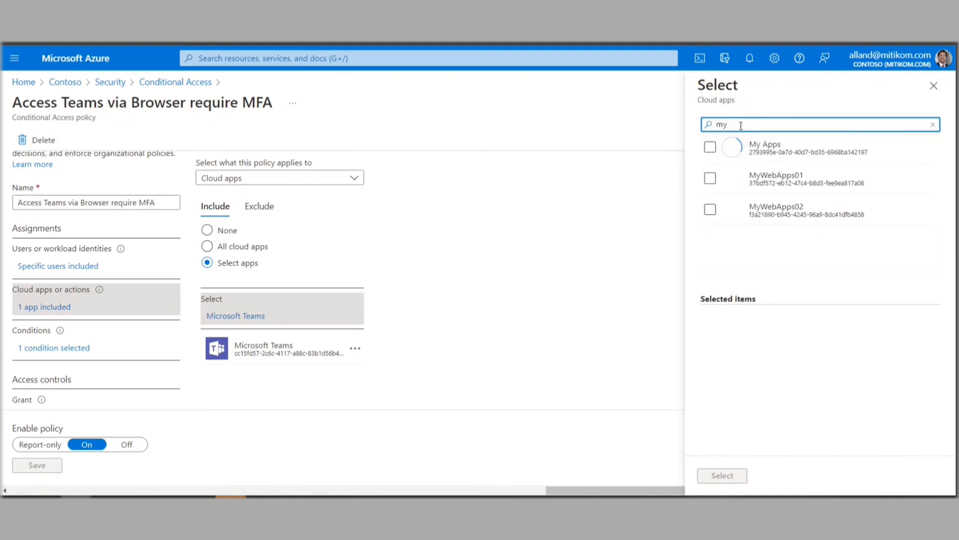
{"action": "left_click", "coordinate": [715, 213]}
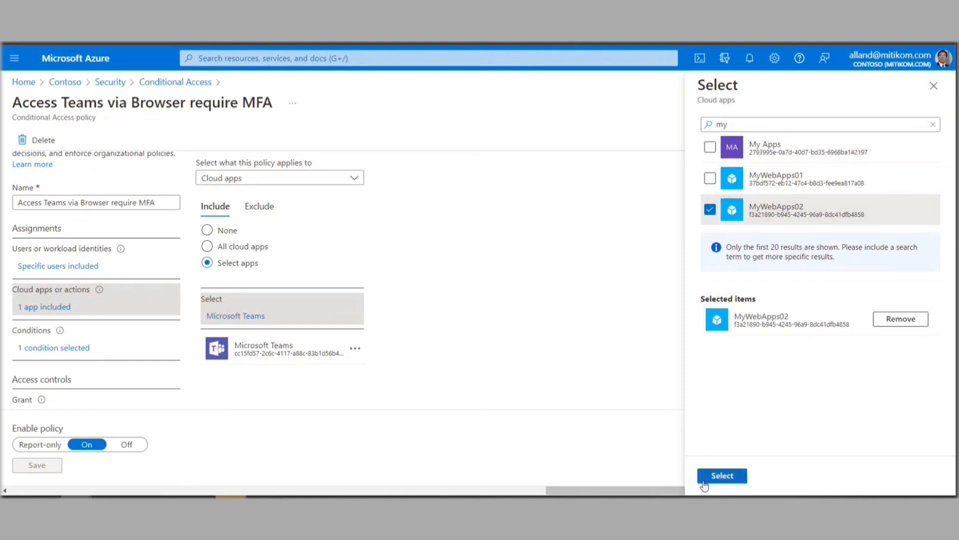
{"action": "left_click", "coordinate": [933, 125]}
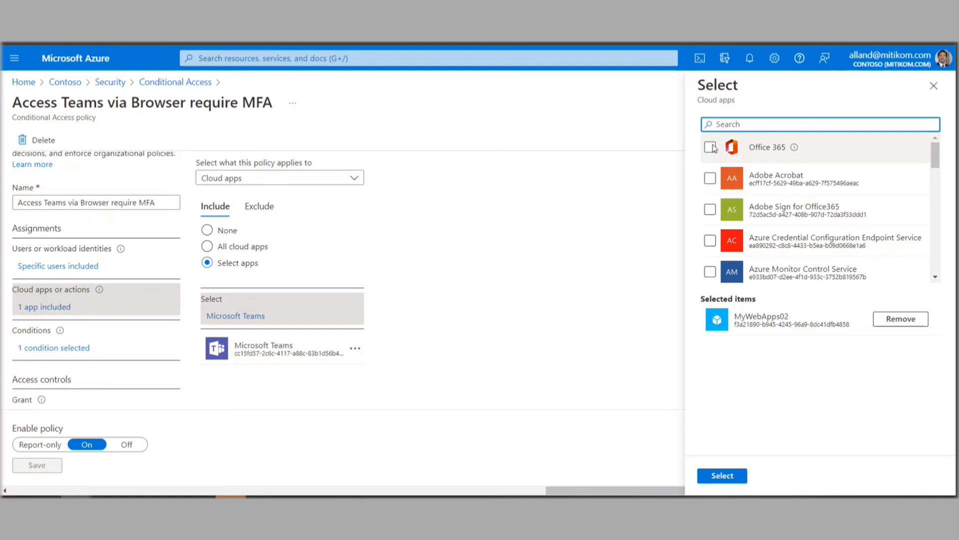
{"action": "left_click", "coordinate": [711, 148]}
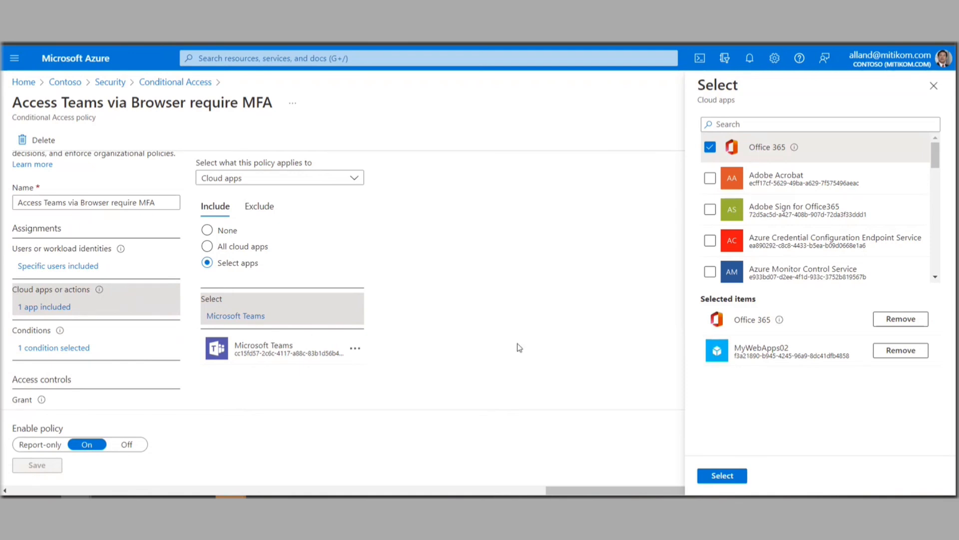
{"action": "left_click", "coordinate": [933, 85]}
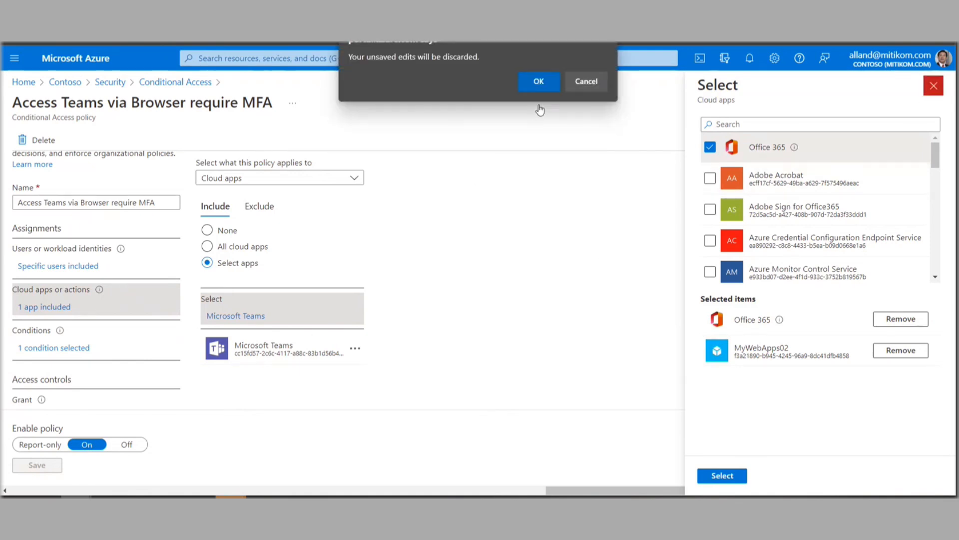
{"action": "left_click", "coordinate": [539, 83]}
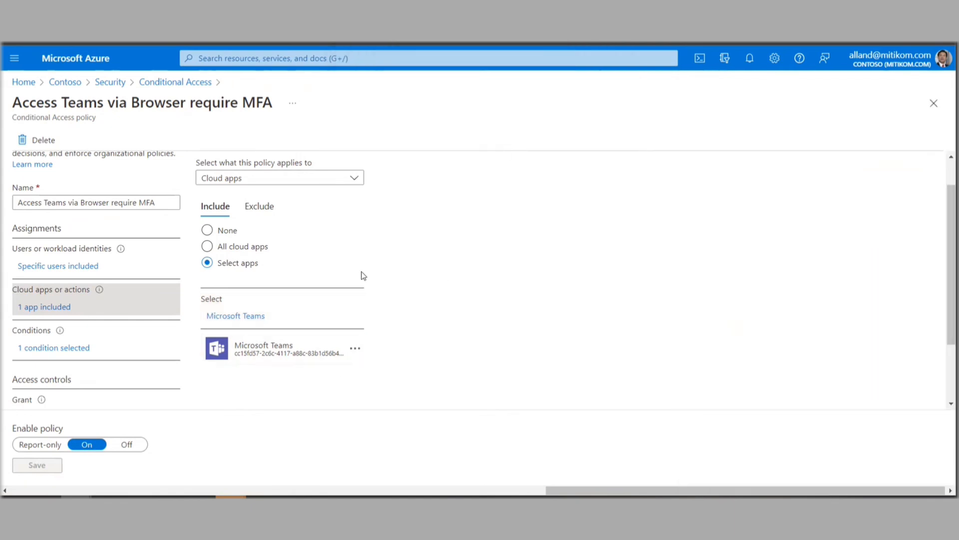
{"action": "scroll", "coordinate": [70, 298], "scroll_direction": "down", "scroll_amount": 1}
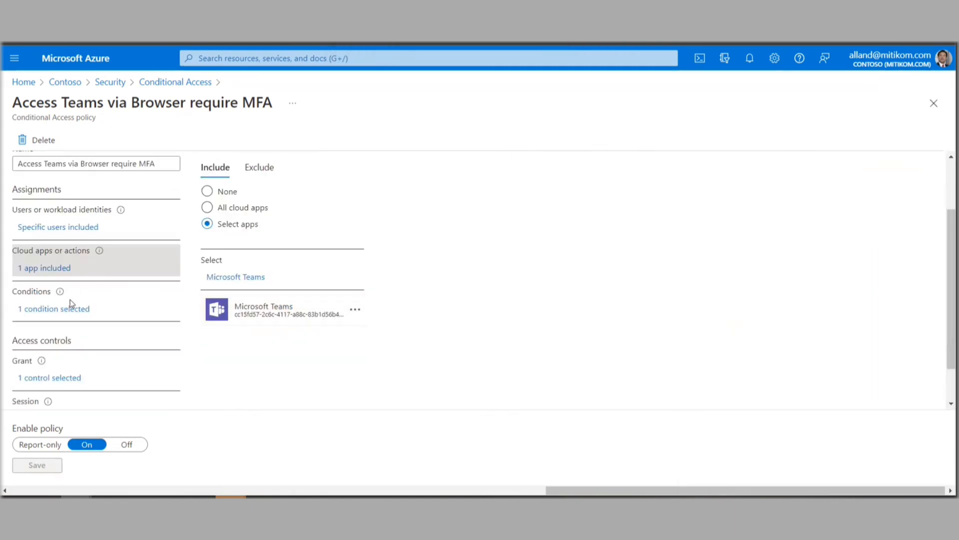
{"action": "left_click", "coordinate": [66, 307]}
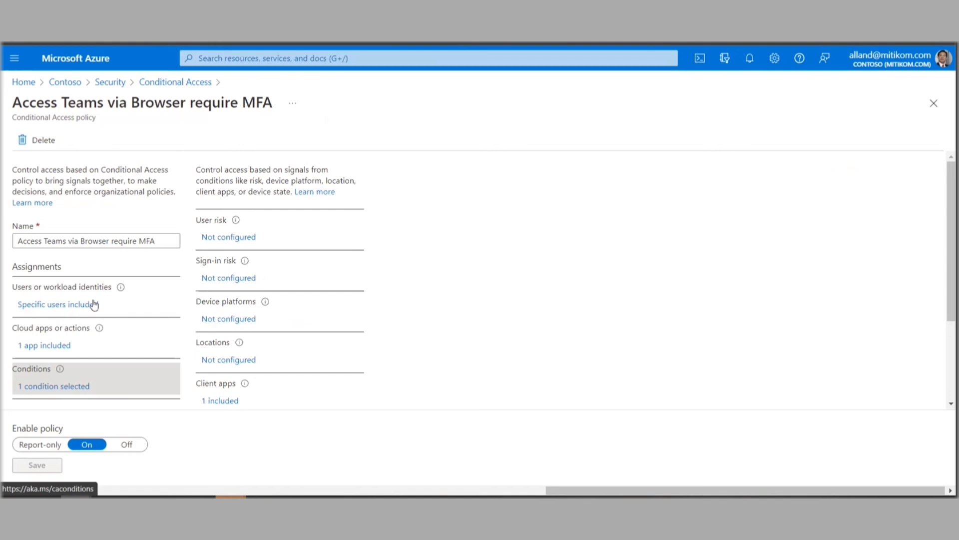
- Open the User risk condition, which has no risk levels configured
{"action": "scroll", "coordinate": [234, 254], "scroll_direction": "down", "scroll_amount": 2}
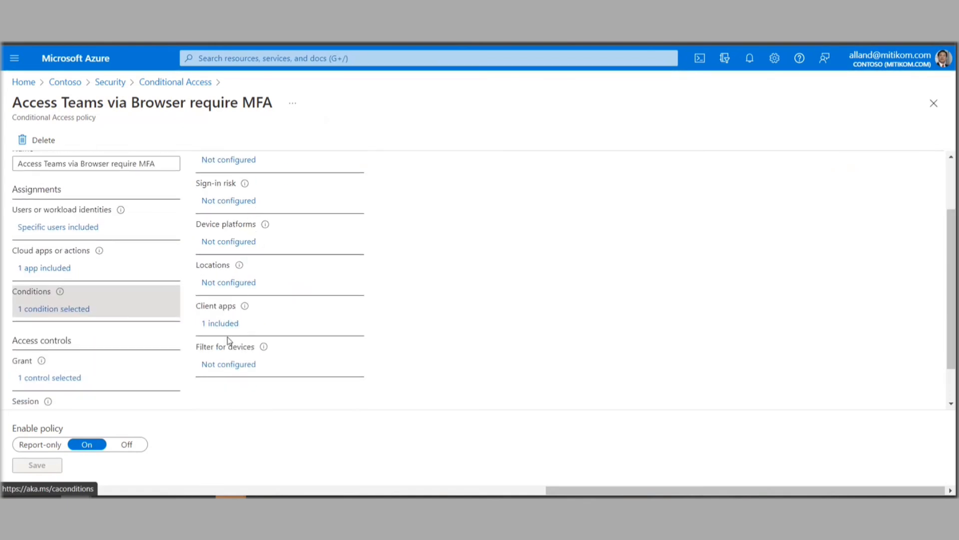
{"action": "scroll", "coordinate": [229, 340], "scroll_direction": "up", "scroll_amount": 2}
{"action": "left_click", "coordinate": [228, 238]}
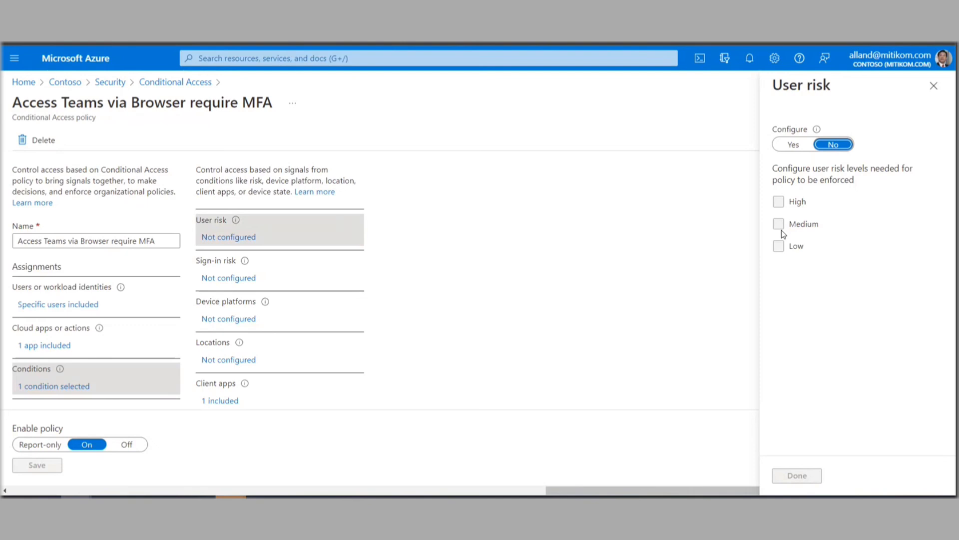
- Review the sign-in risk condition, left not configured
{"action": "left_click", "coordinate": [235, 278]}
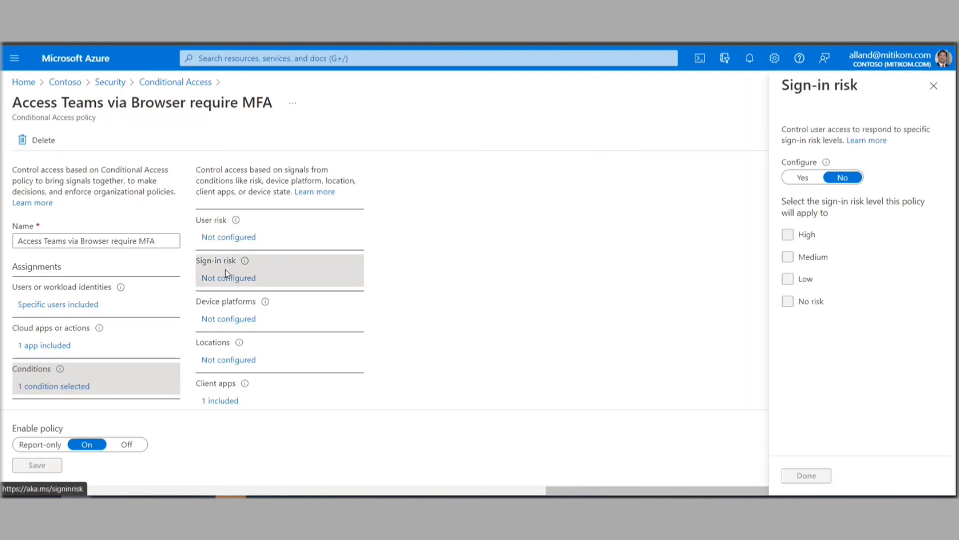
{"action": "scroll", "coordinate": [310, 265], "scroll_direction": "down", "scroll_amount": 2}
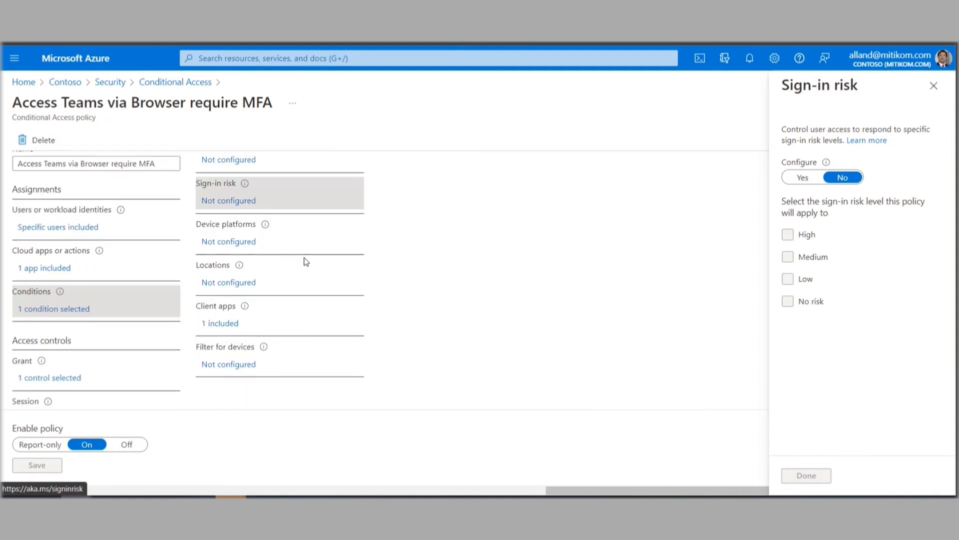
{"action": "left_click", "coordinate": [239, 244]}
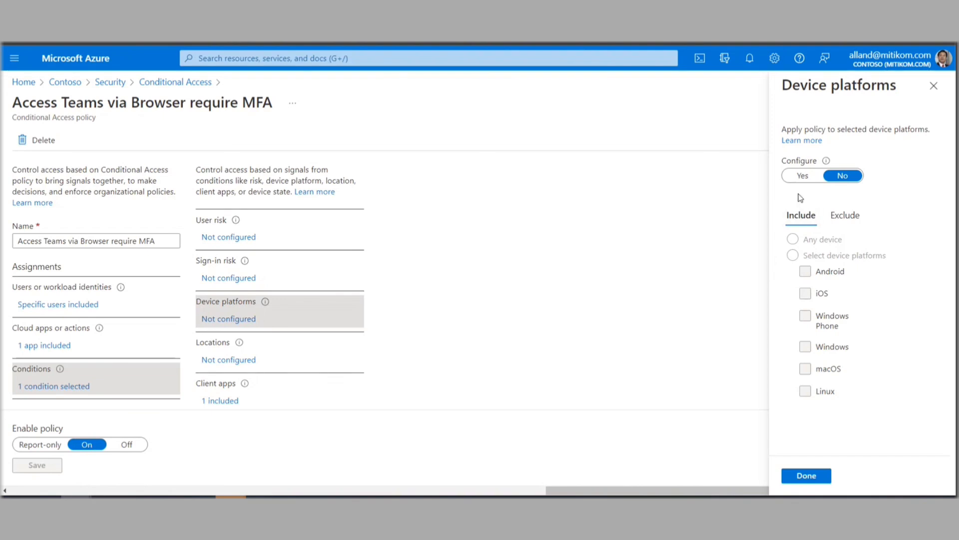
- Trial device platforms set to Yes with Windows only, then discard so it stays not configured
{"action": "left_click", "coordinate": [809, 177]}
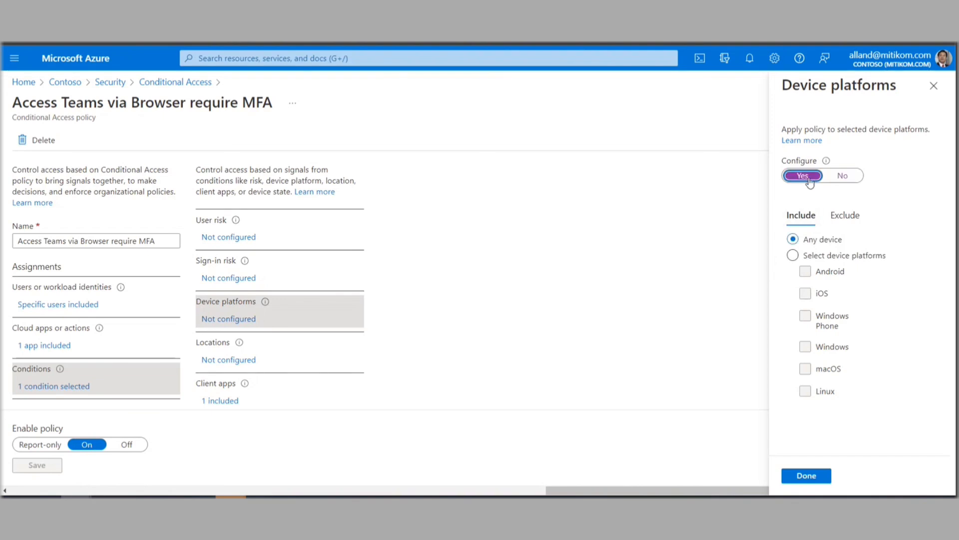
{"action": "left_click", "coordinate": [808, 260]}
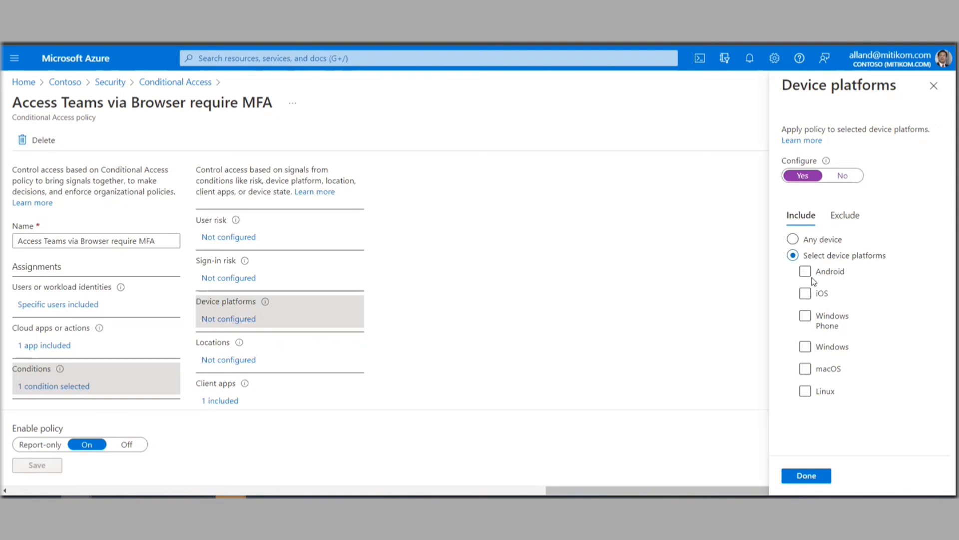
{"action": "left_click", "coordinate": [807, 273]}
{"action": "left_click", "coordinate": [807, 294]}
{"action": "left_click", "coordinate": [806, 293]}
{"action": "left_click", "coordinate": [806, 273]}
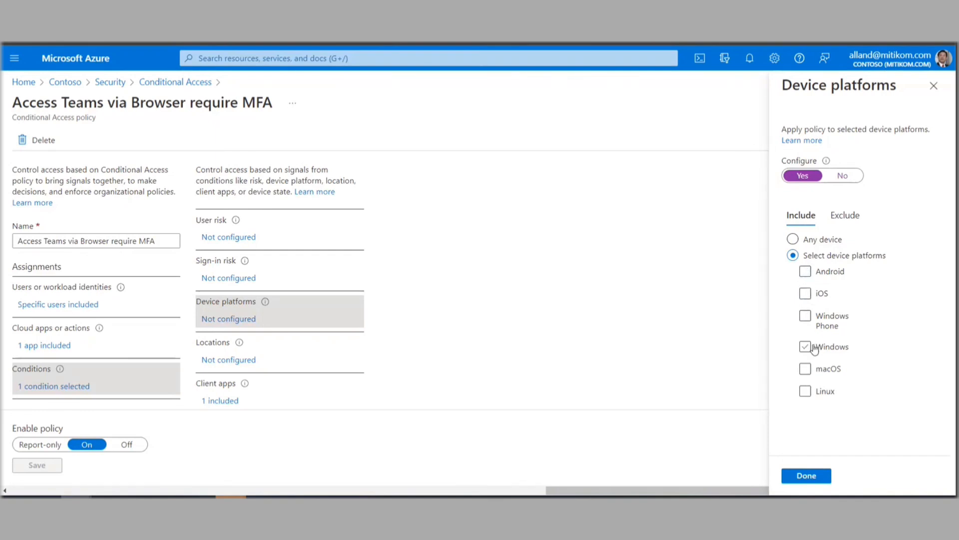
{"action": "left_click", "coordinate": [813, 347]}
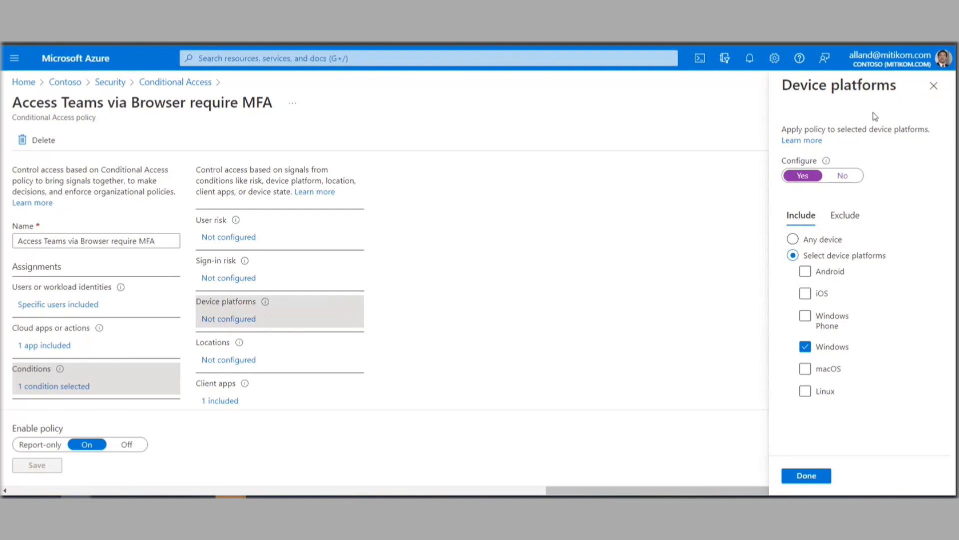
{"action": "left_click", "coordinate": [933, 85]}
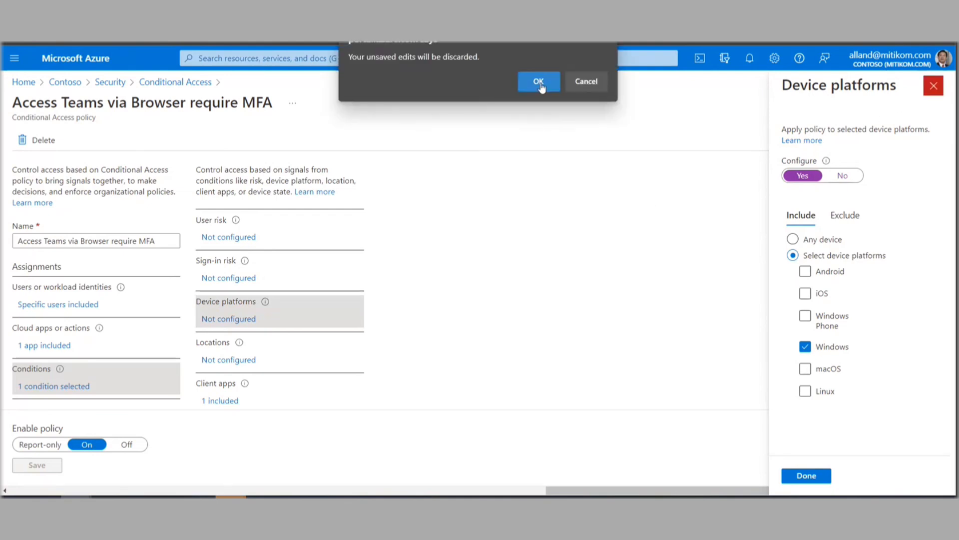
{"action": "left_click", "coordinate": [539, 84]}
{"action": "scroll", "coordinate": [303, 340], "scroll_direction": "down", "scroll_amount": 2}
{"action": "scroll", "coordinate": [303, 340], "scroll_direction": "down", "scroll_amount": 1}
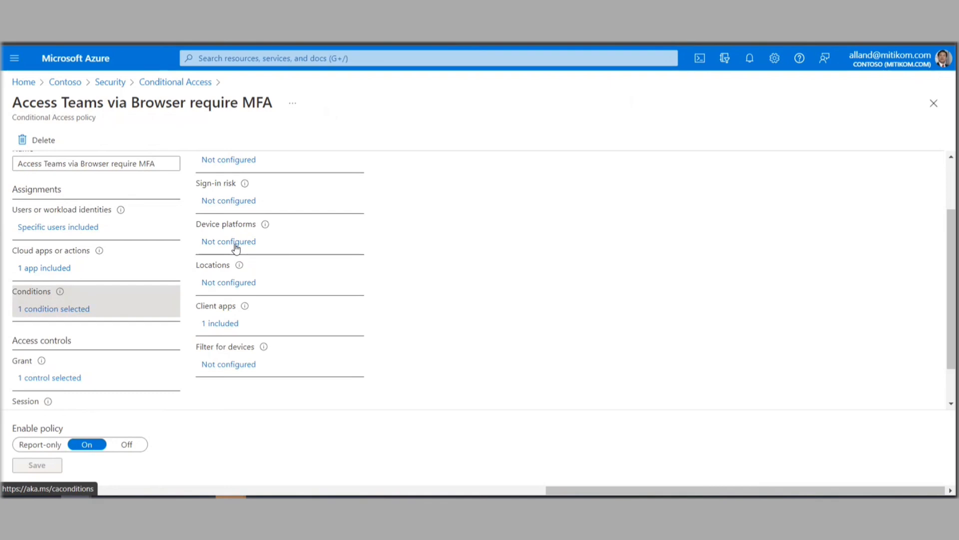
- Set the Locations condition to Yes with Selected locations, then duplicate the browser tab
{"action": "left_click", "coordinate": [234, 282]}
{"action": "left_click", "coordinate": [401, 218]}
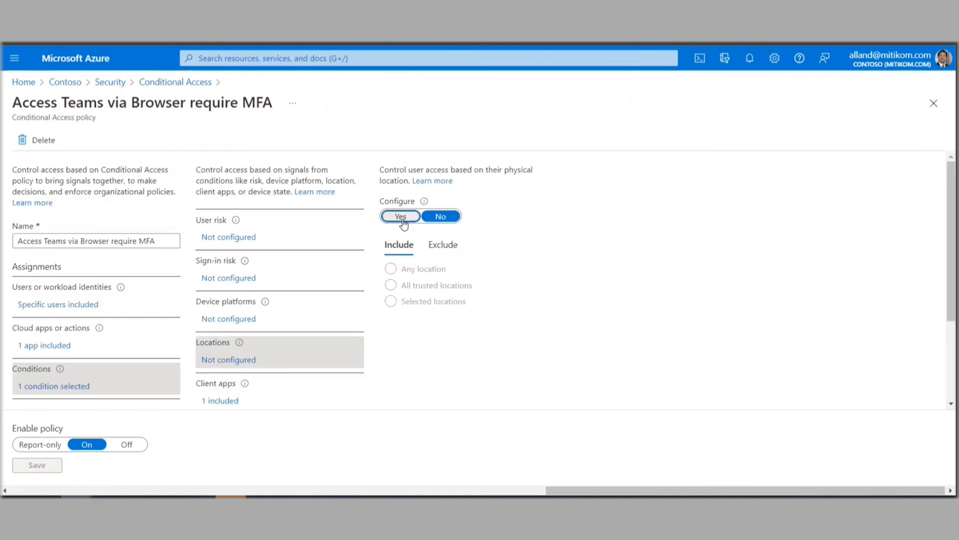
{"action": "scroll", "coordinate": [415, 230], "scroll_direction": "down", "scroll_amount": 2}
{"action": "left_click", "coordinate": [427, 210]}
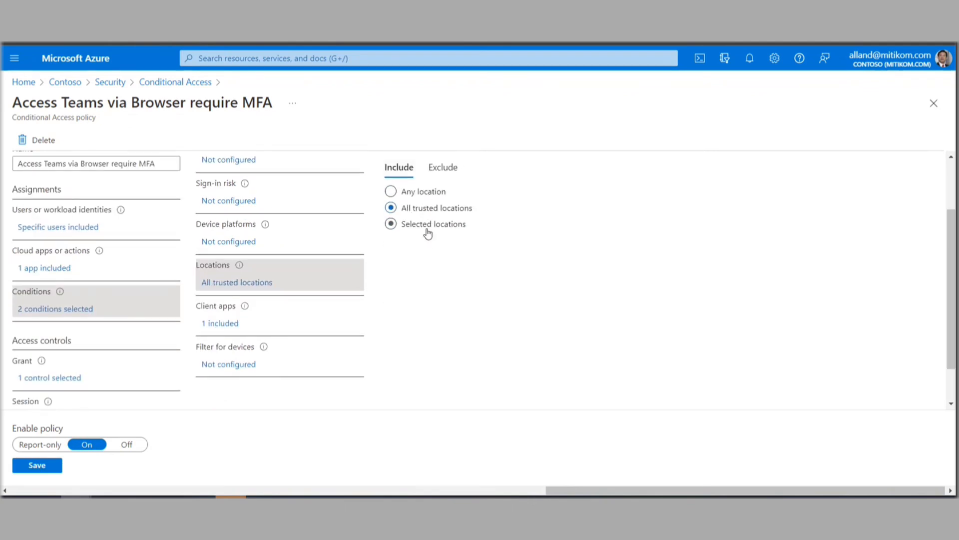
{"action": "left_click", "coordinate": [428, 226]}
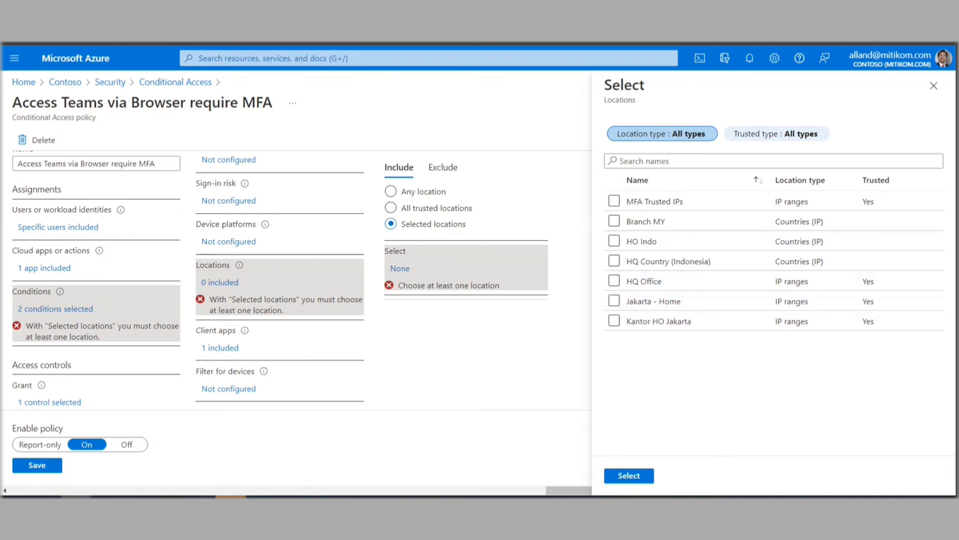
{"action": "right_click", "coordinate": [428, 43]}
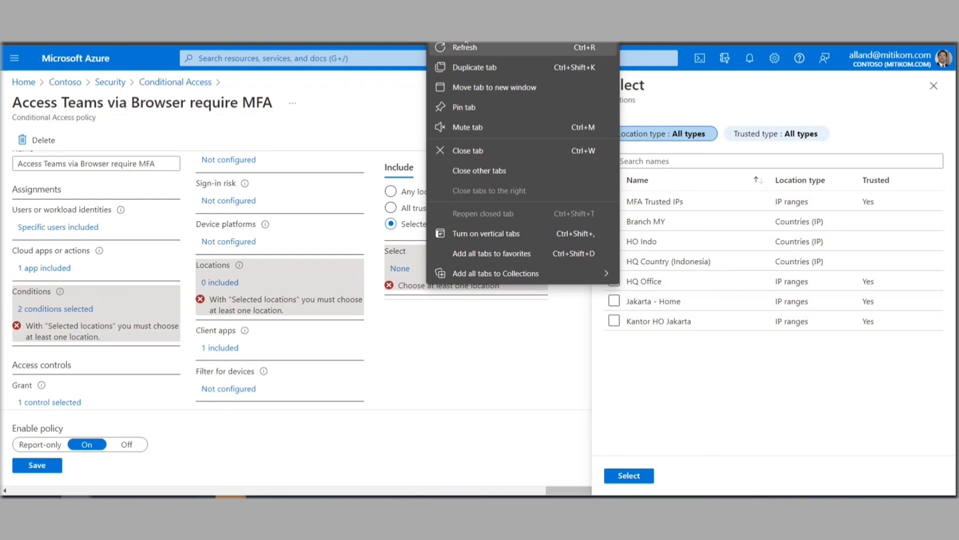
{"action": "left_click", "coordinate": [472, 75]}
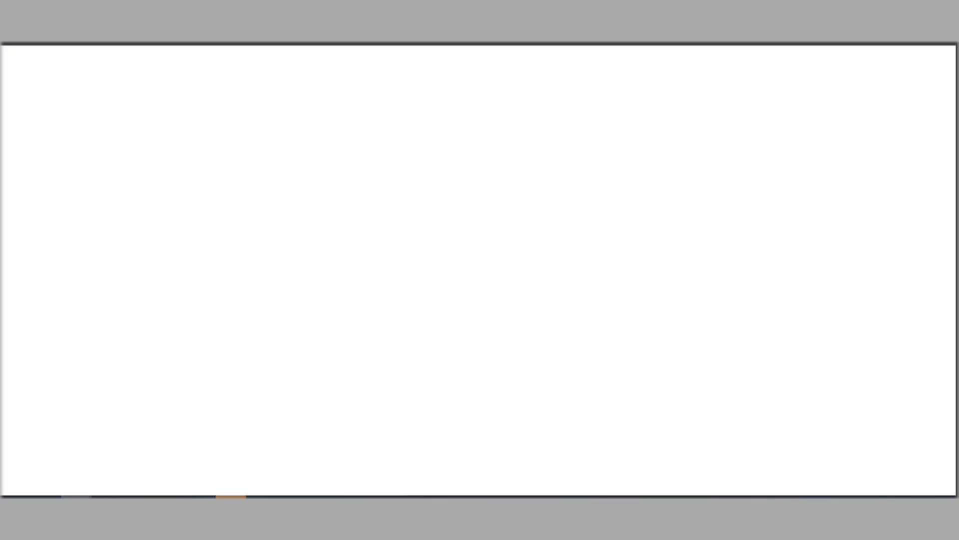